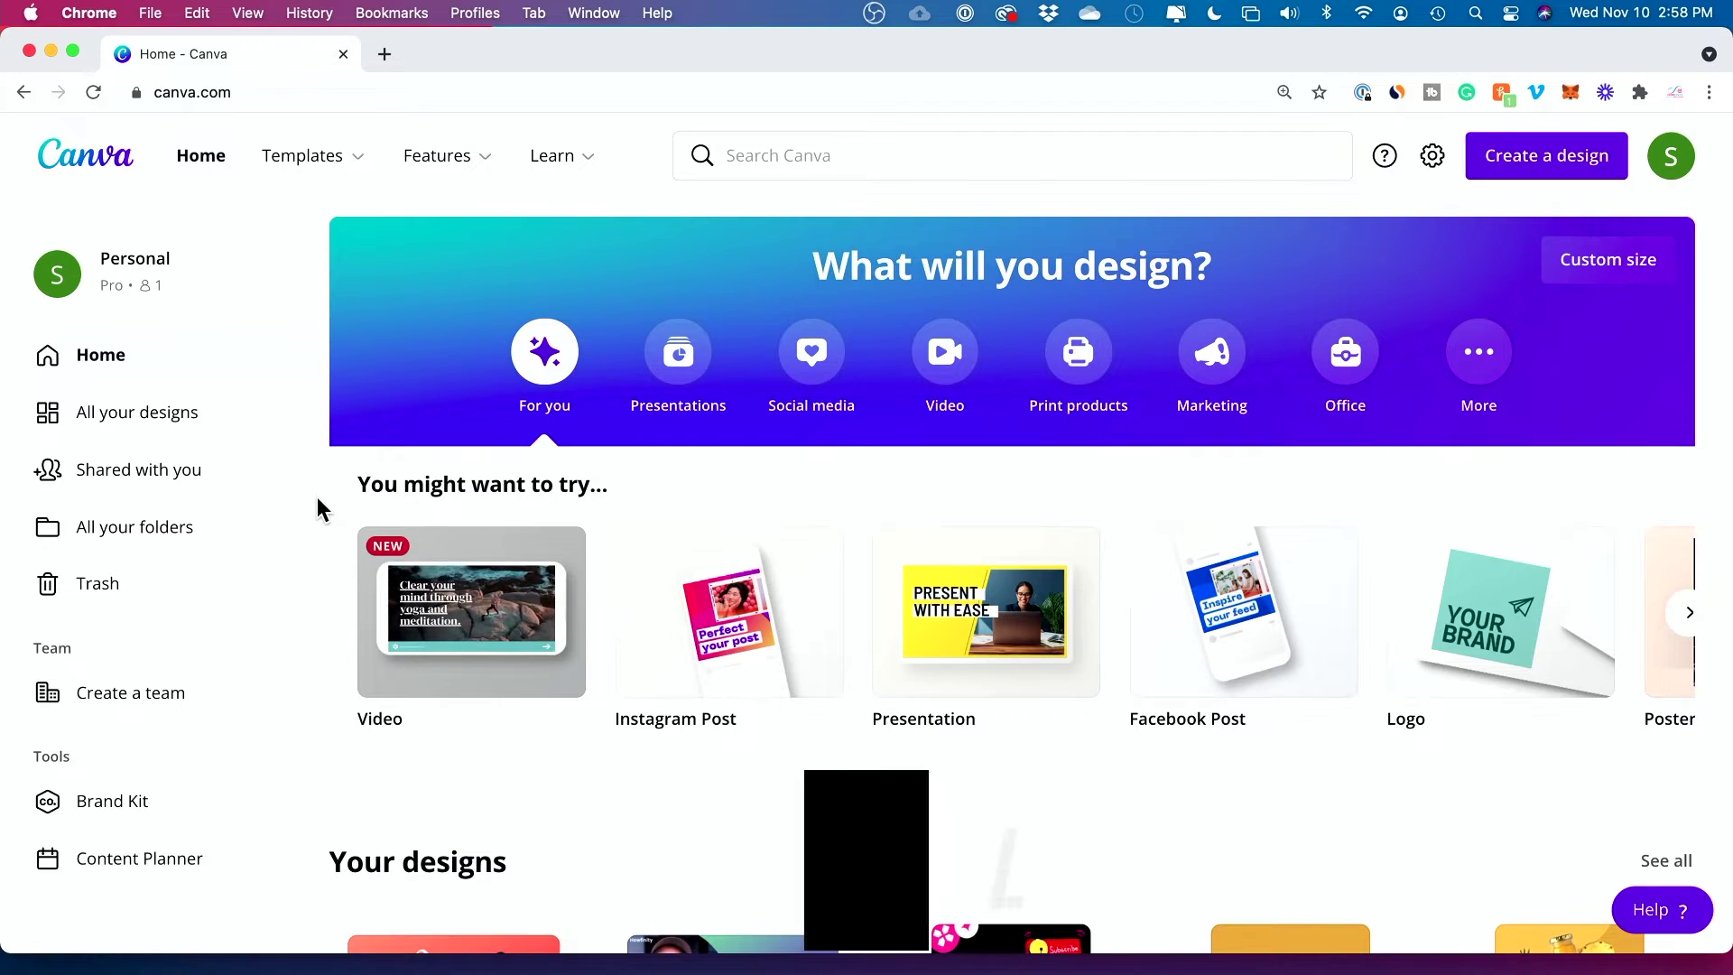
Search the templates for "youtube thumbnails" and open the YouTube Thumbnail 1280 × 720 px category.
{"action": "scroll", "coordinate": [318, 510], "scroll_direction": "up", "scroll_amount": 1}
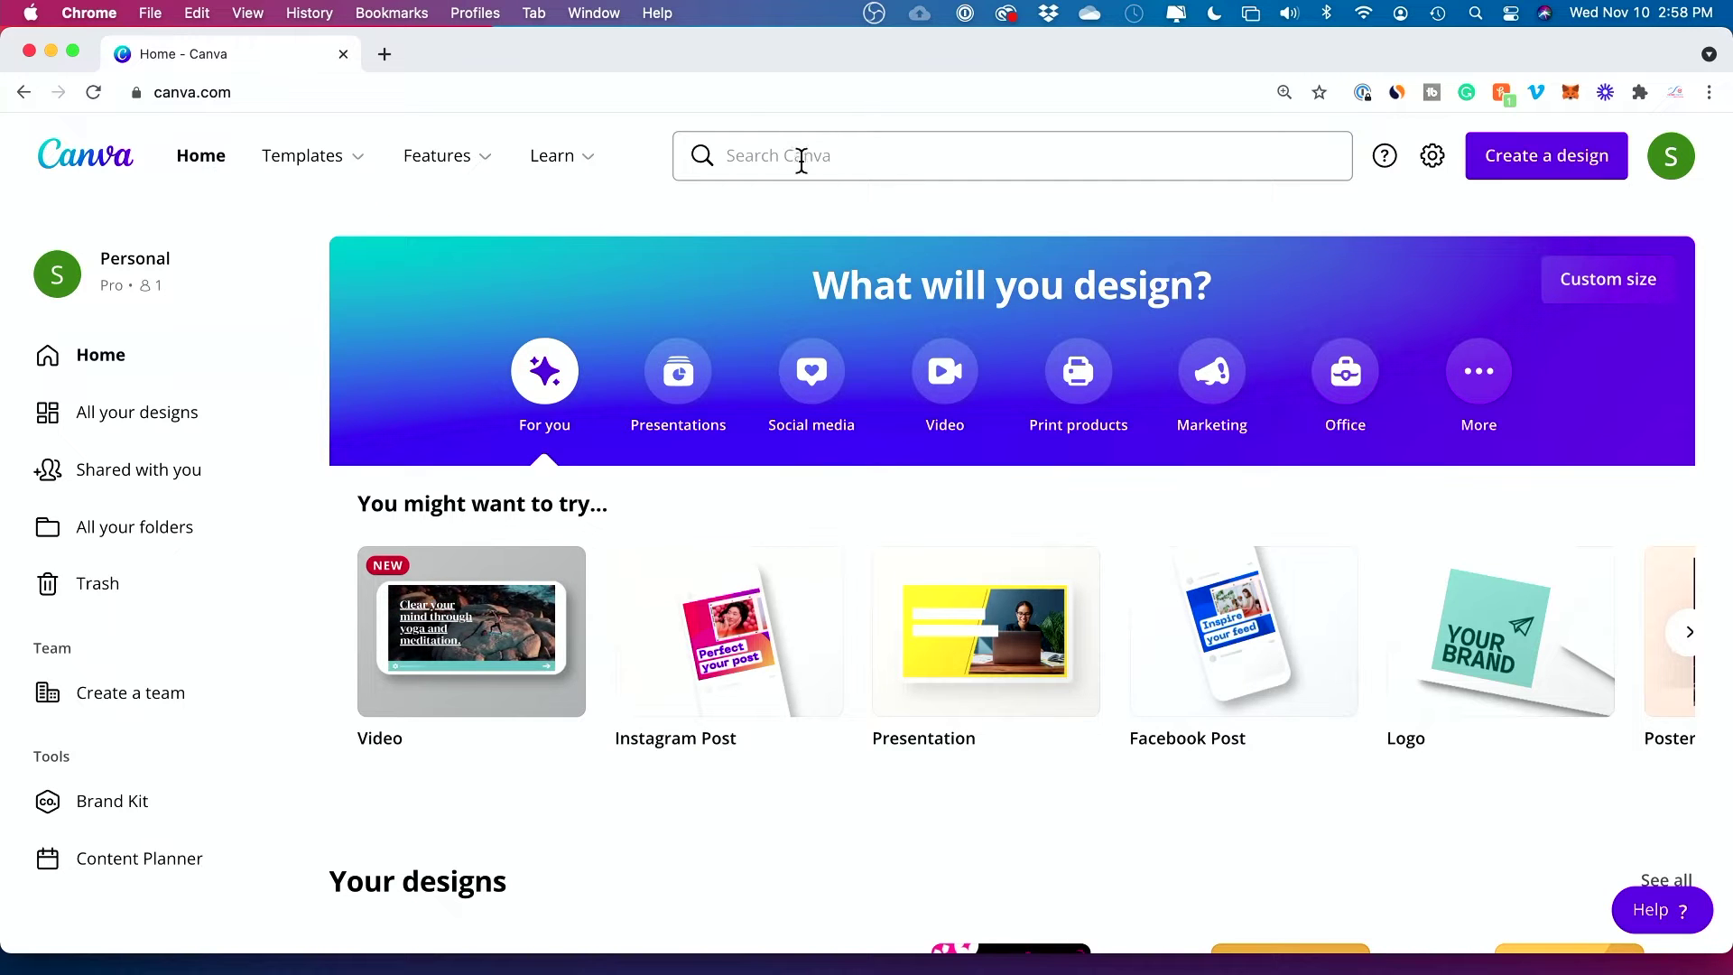
{"action": "left_click", "coordinate": [846, 155]}
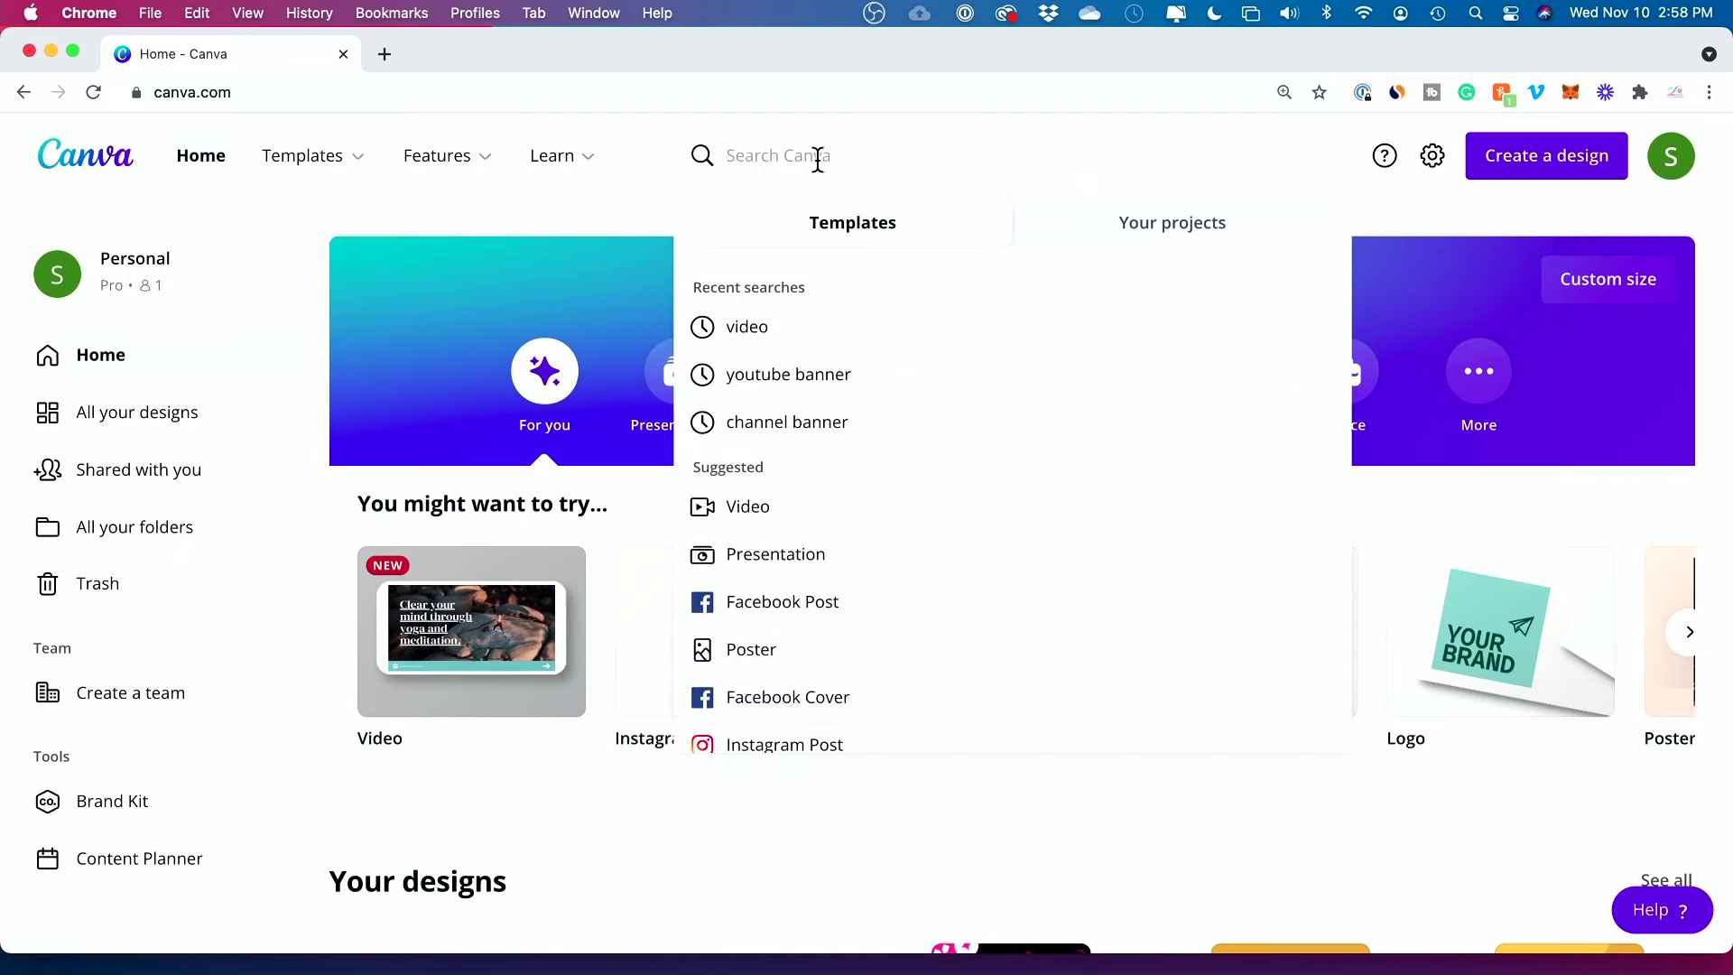
{"action": "type", "text": "youtube thumbnails"}
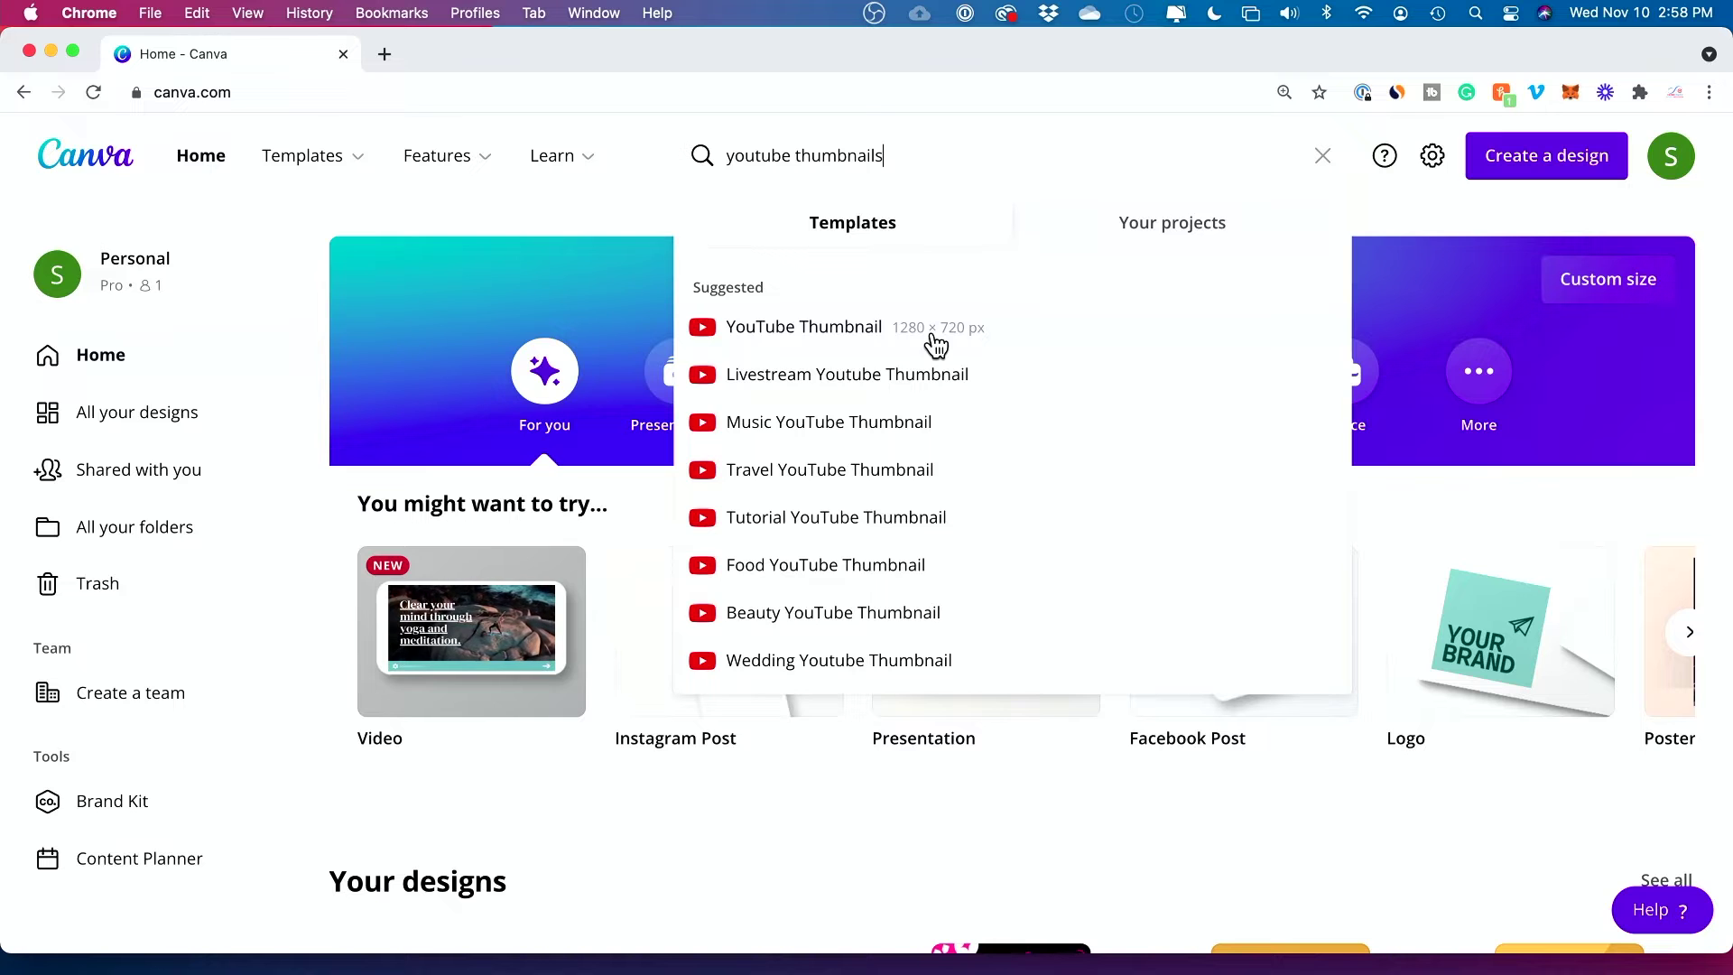
{"action": "left_click", "coordinate": [819, 344]}
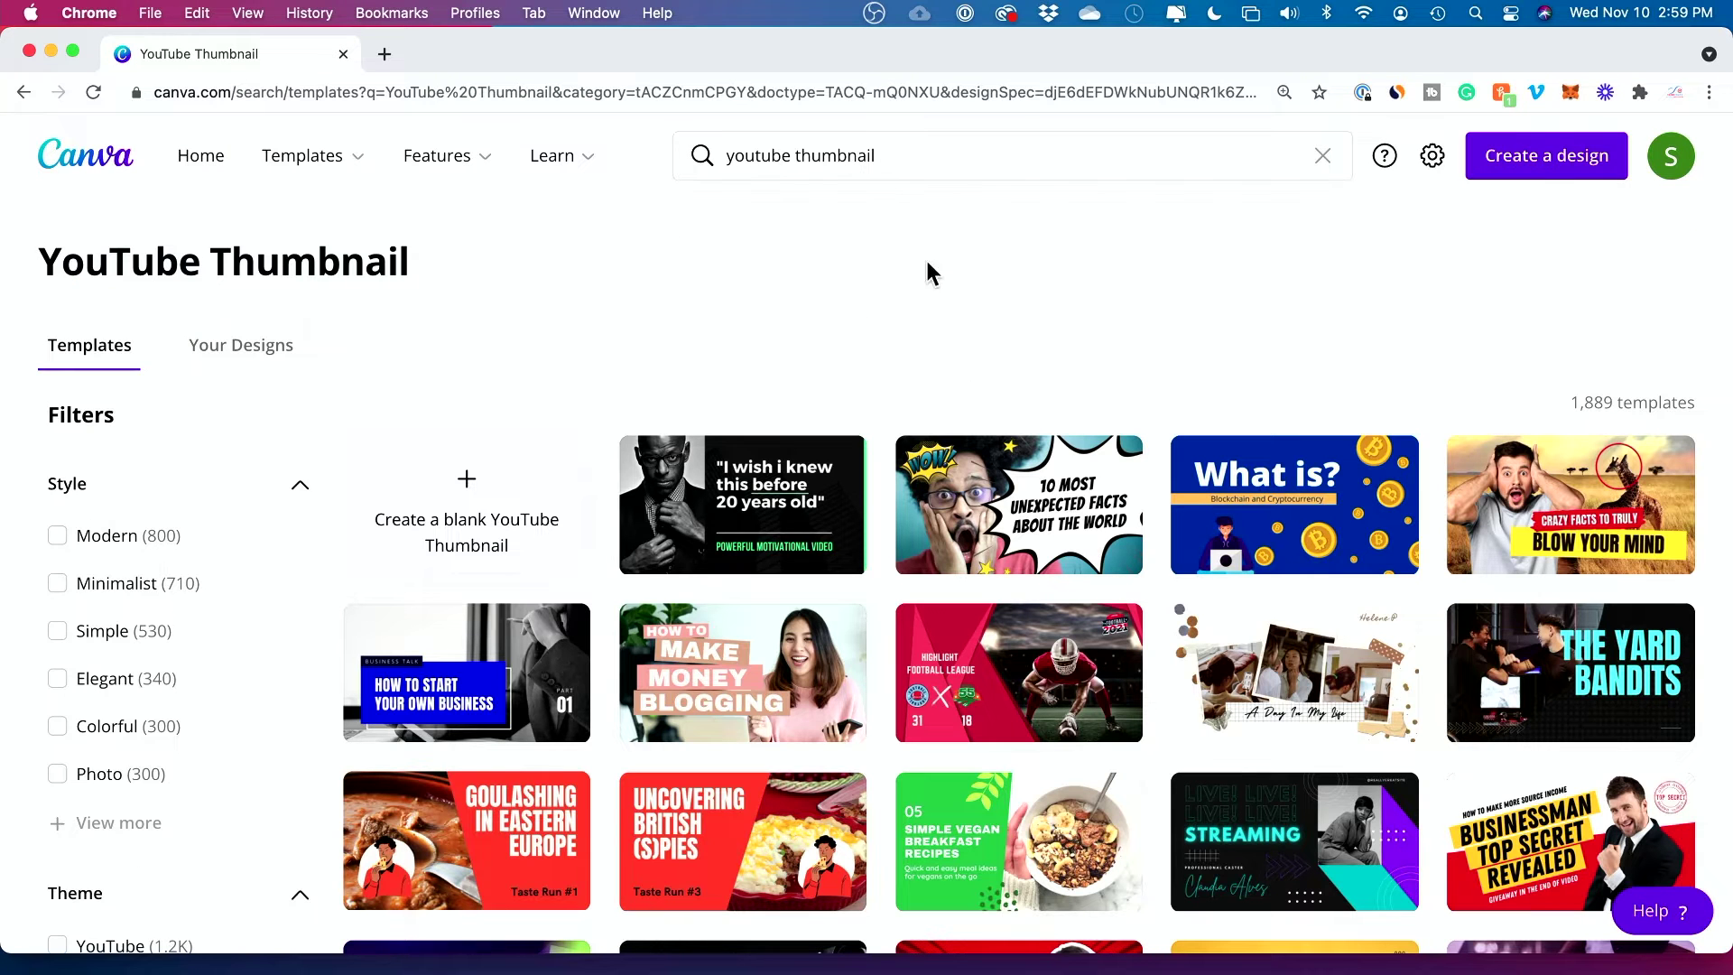
Look over the YouTube Thumbnail templates and the design types offered for creating a new design, including custom size.
{"action": "scroll", "coordinate": [866, 347], "scroll_direction": "down", "scroll_amount": 3}
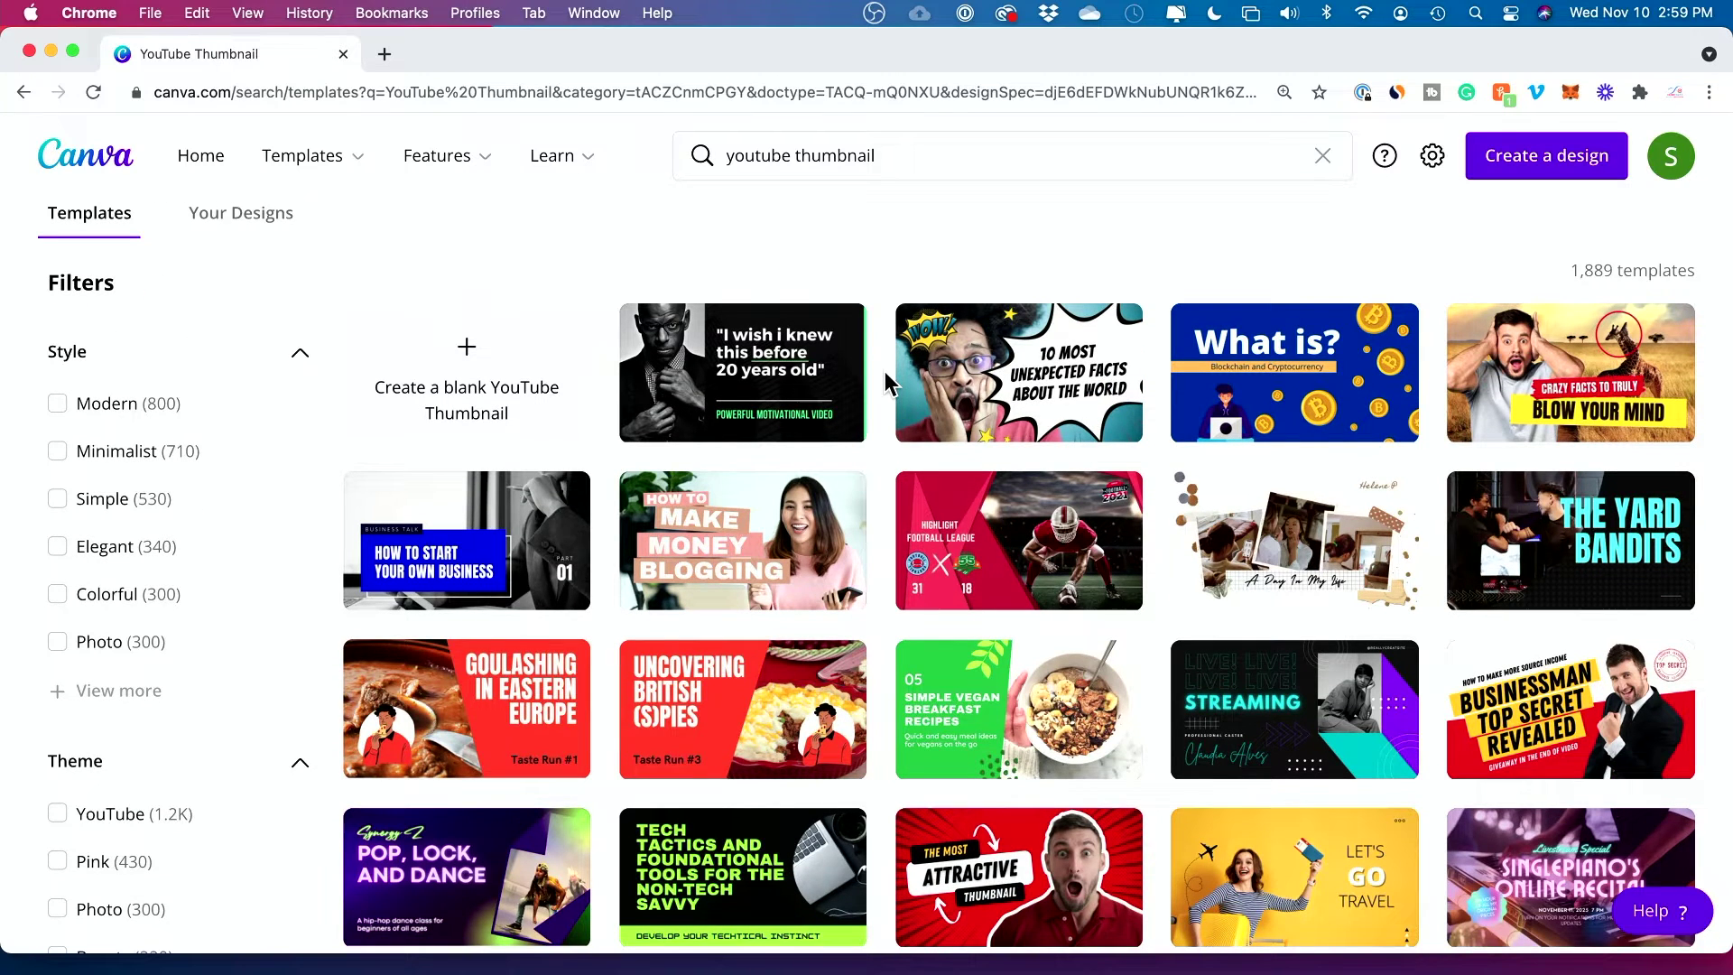
{"action": "scroll", "coordinate": [878, 469], "scroll_direction": "down", "scroll_amount": 1}
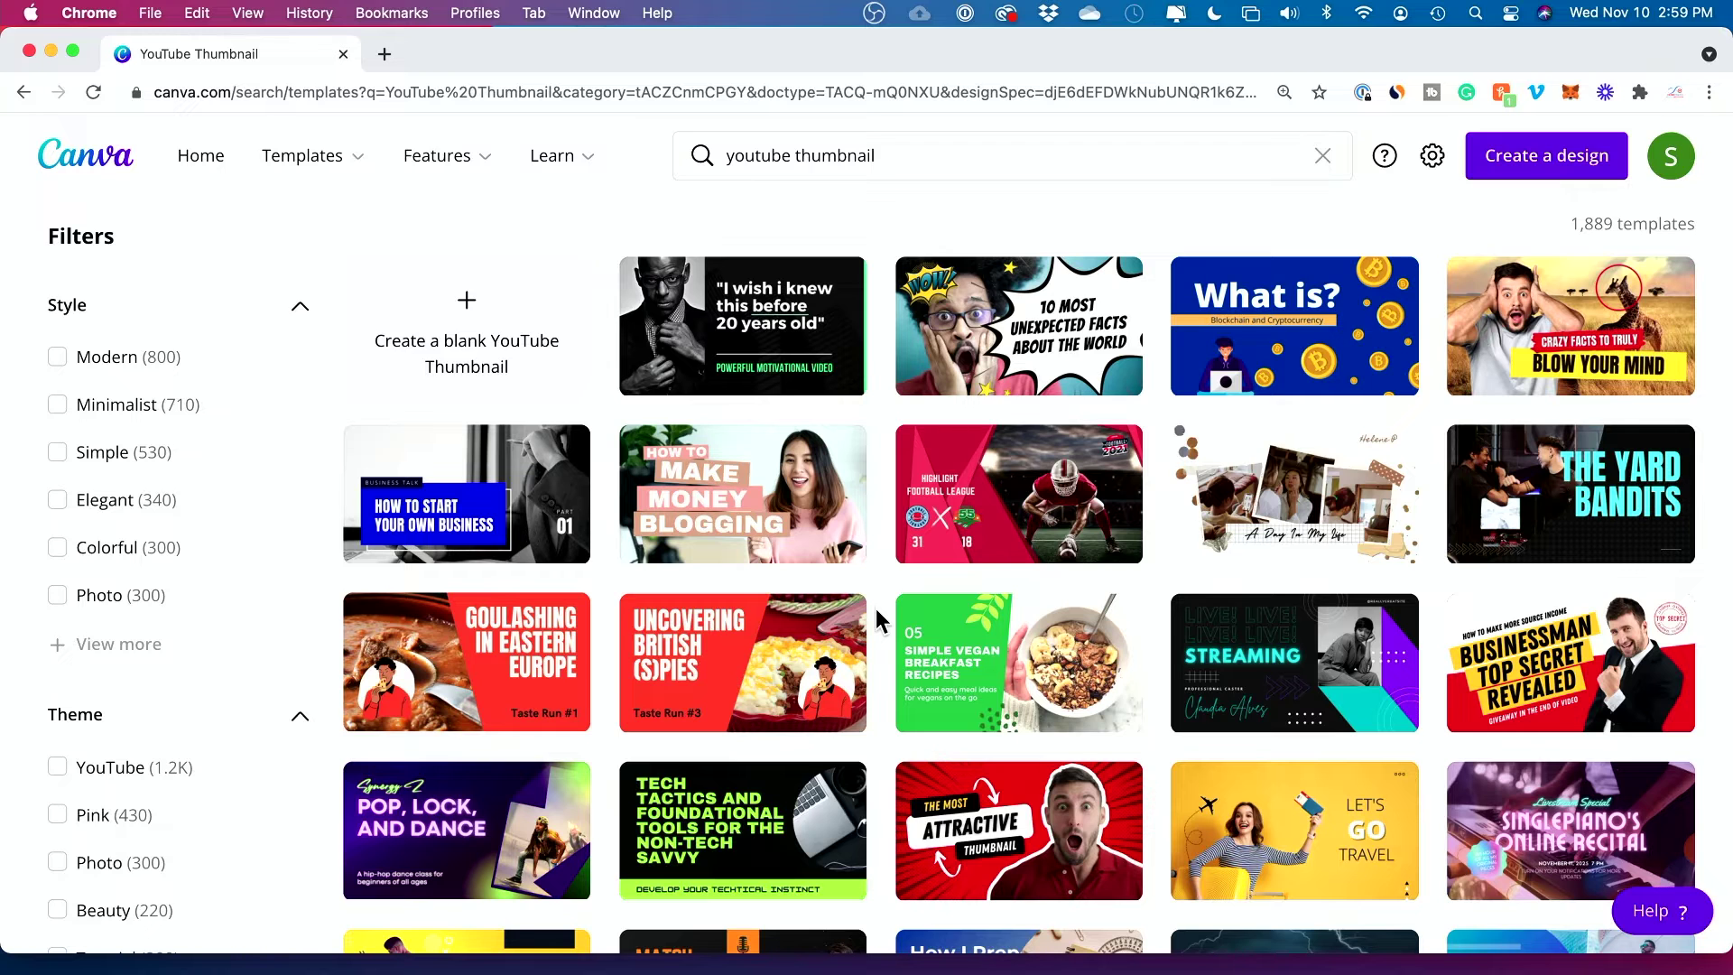
{"action": "scroll", "coordinate": [1514, 223], "scroll_direction": "up", "scroll_amount": 1}
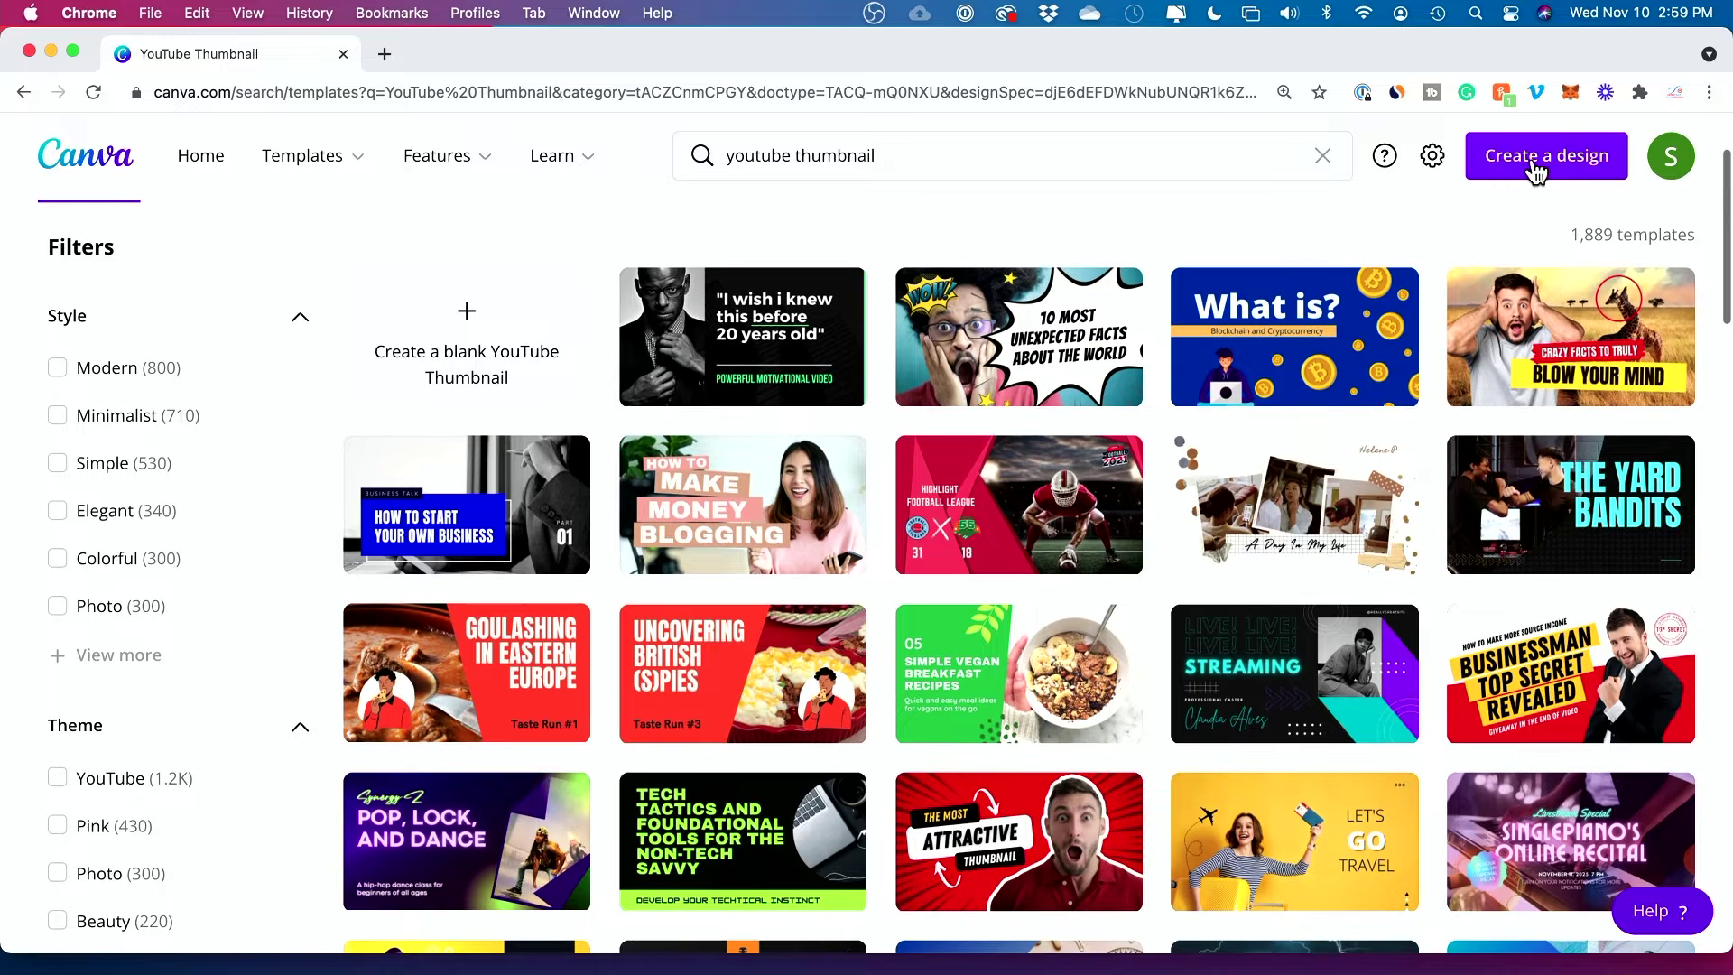
{"action": "left_click", "coordinate": [1512, 164]}
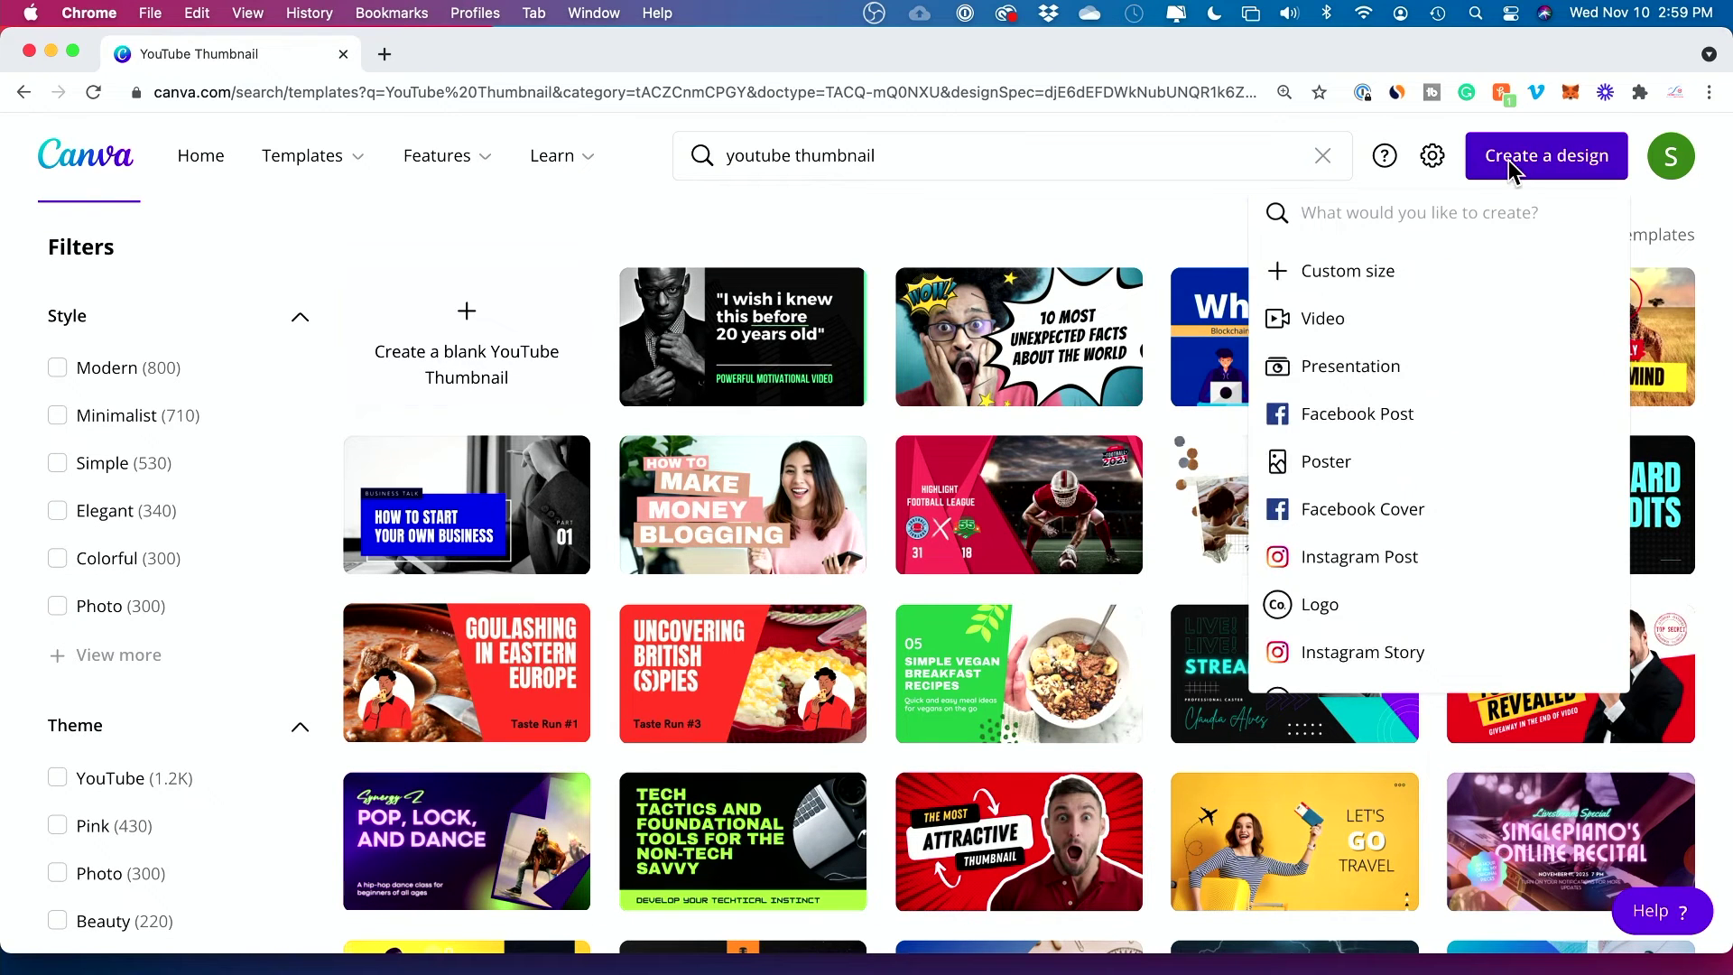
{"action": "scroll", "coordinate": [1348, 280], "scroll_direction": "down", "scroll_amount": 1}
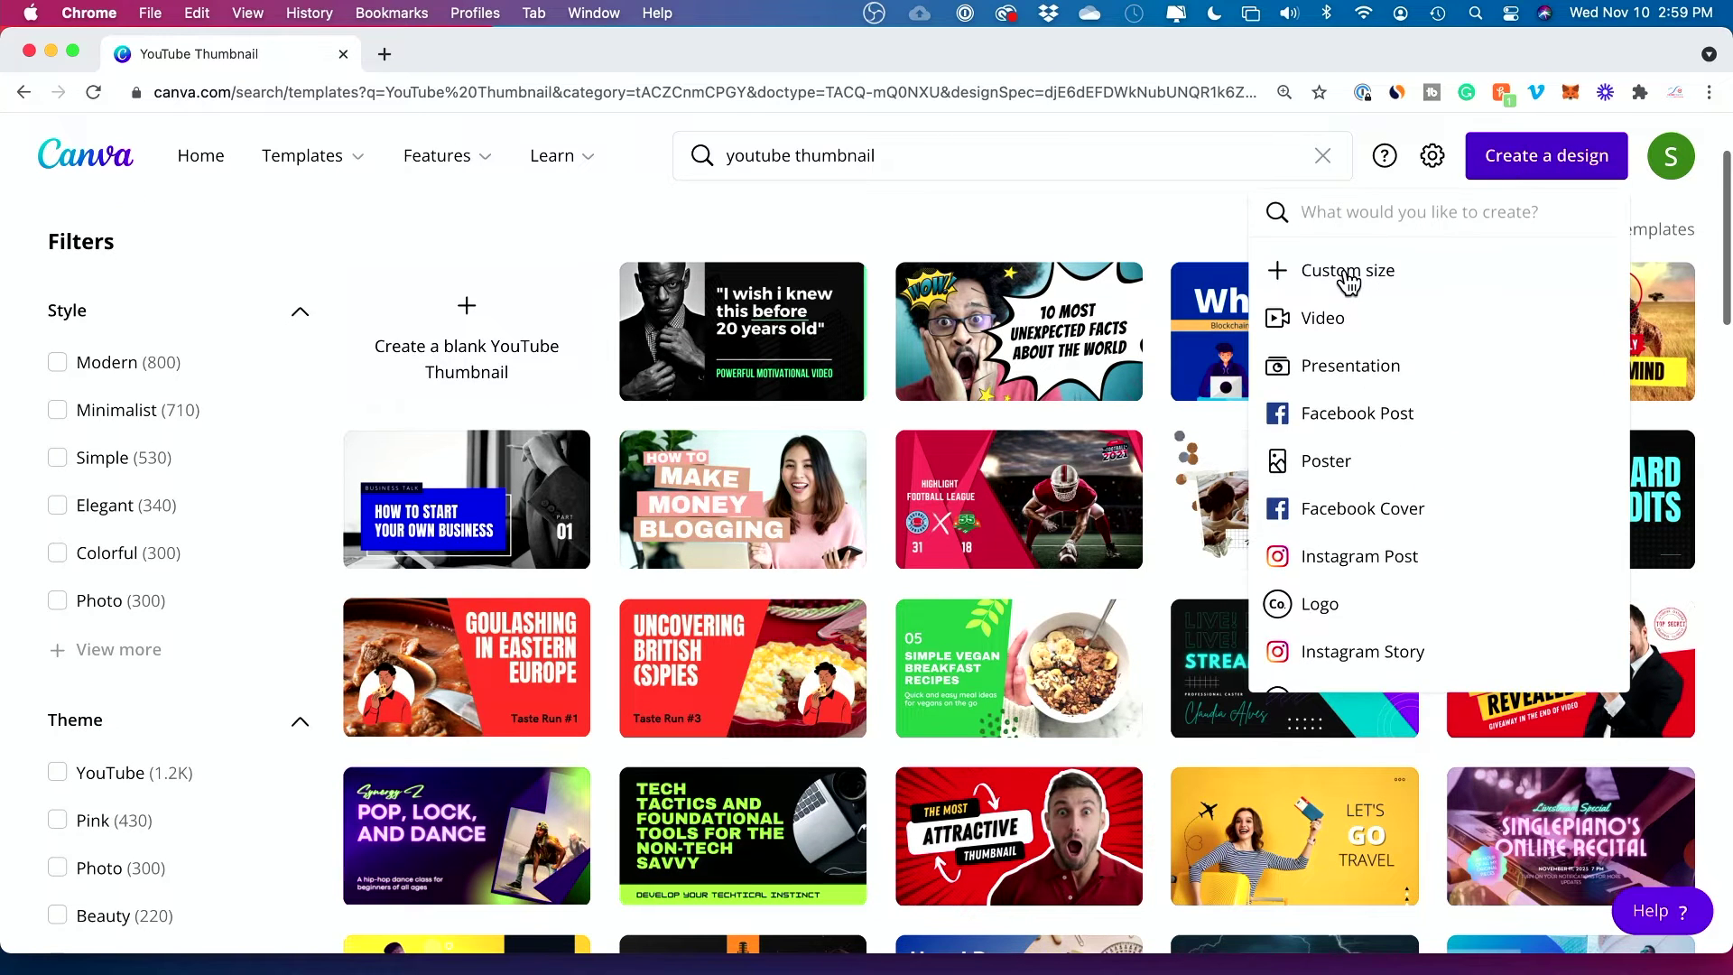
{"action": "scroll", "coordinate": [1350, 282], "scroll_direction": "up", "scroll_amount": 2}
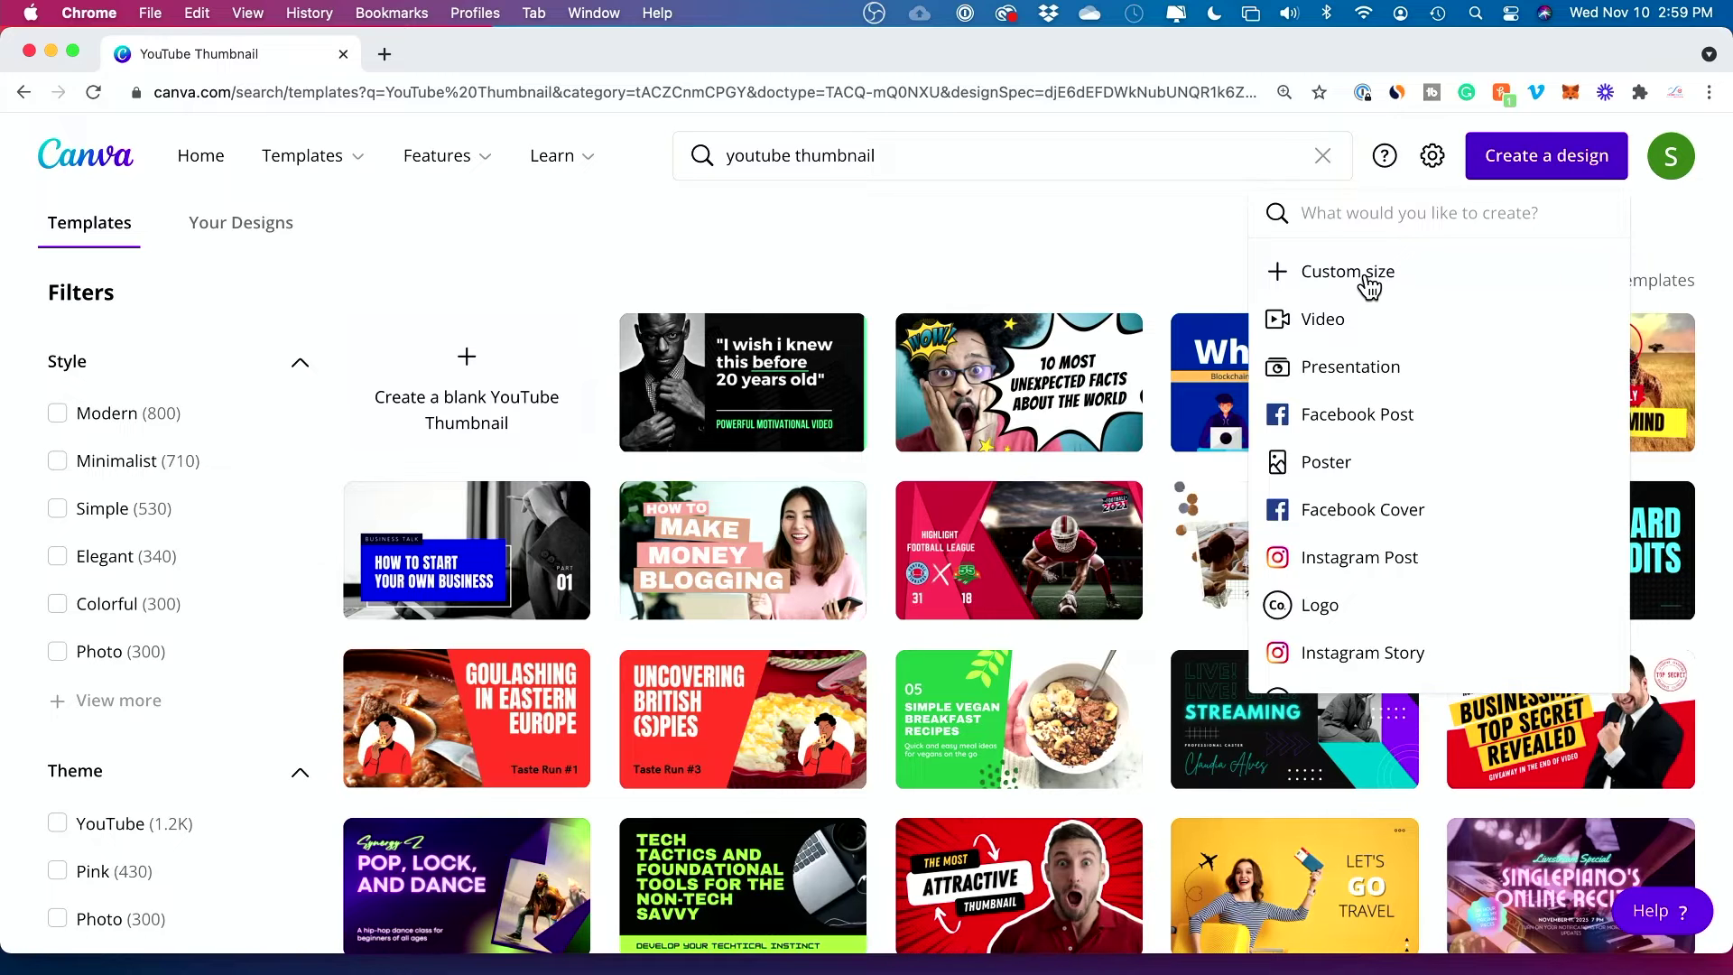
{"action": "left_click", "coordinate": [1174, 271]}
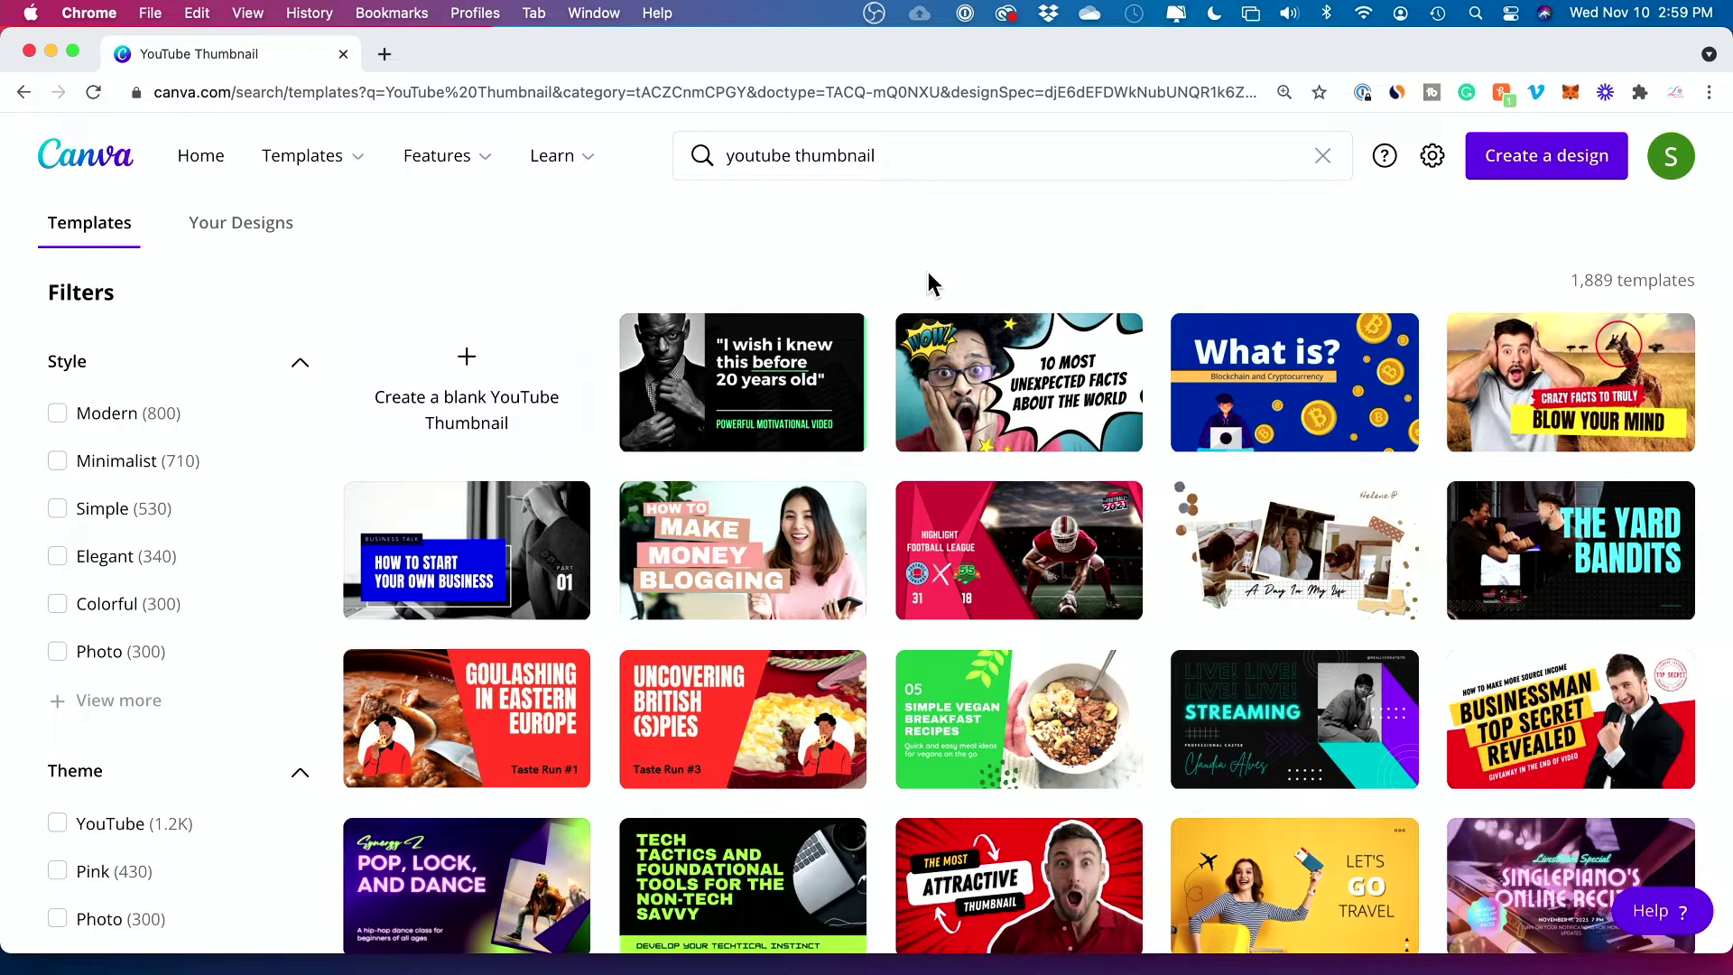
Review the style, theme and color filters available for the YouTube Thumbnail templates.
{"action": "scroll", "coordinate": [885, 338], "scroll_direction": "down", "scroll_amount": 3}
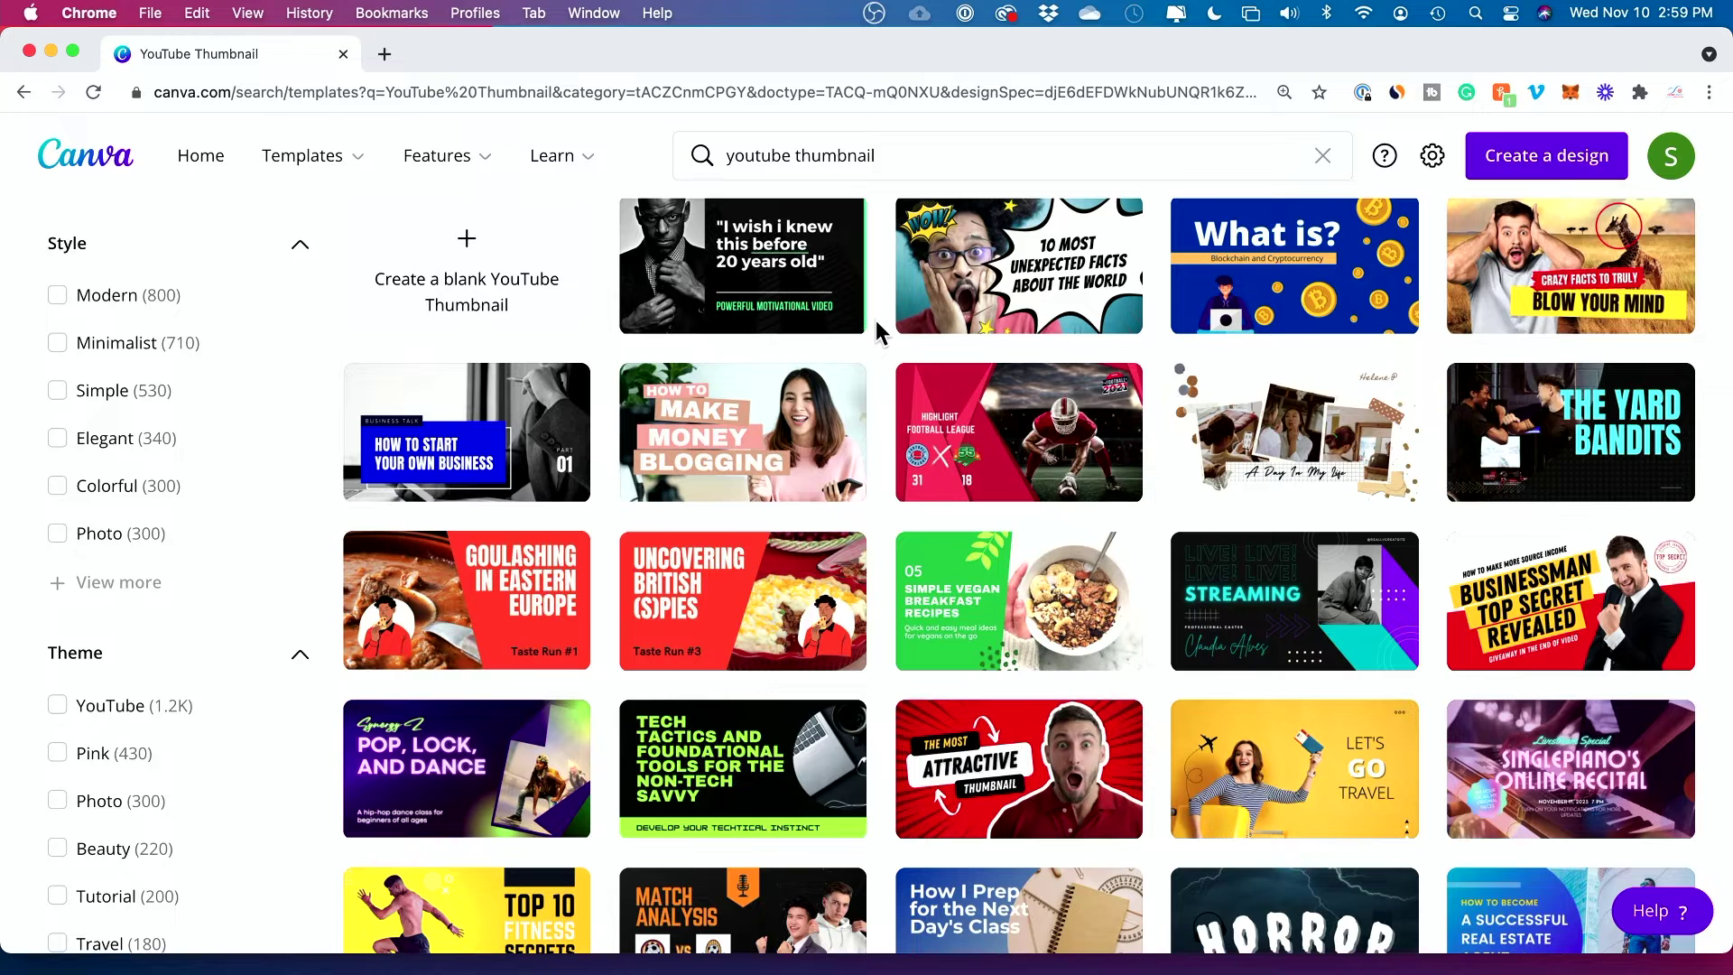
{"action": "scroll", "coordinate": [880, 334], "scroll_direction": "up", "scroll_amount": 1}
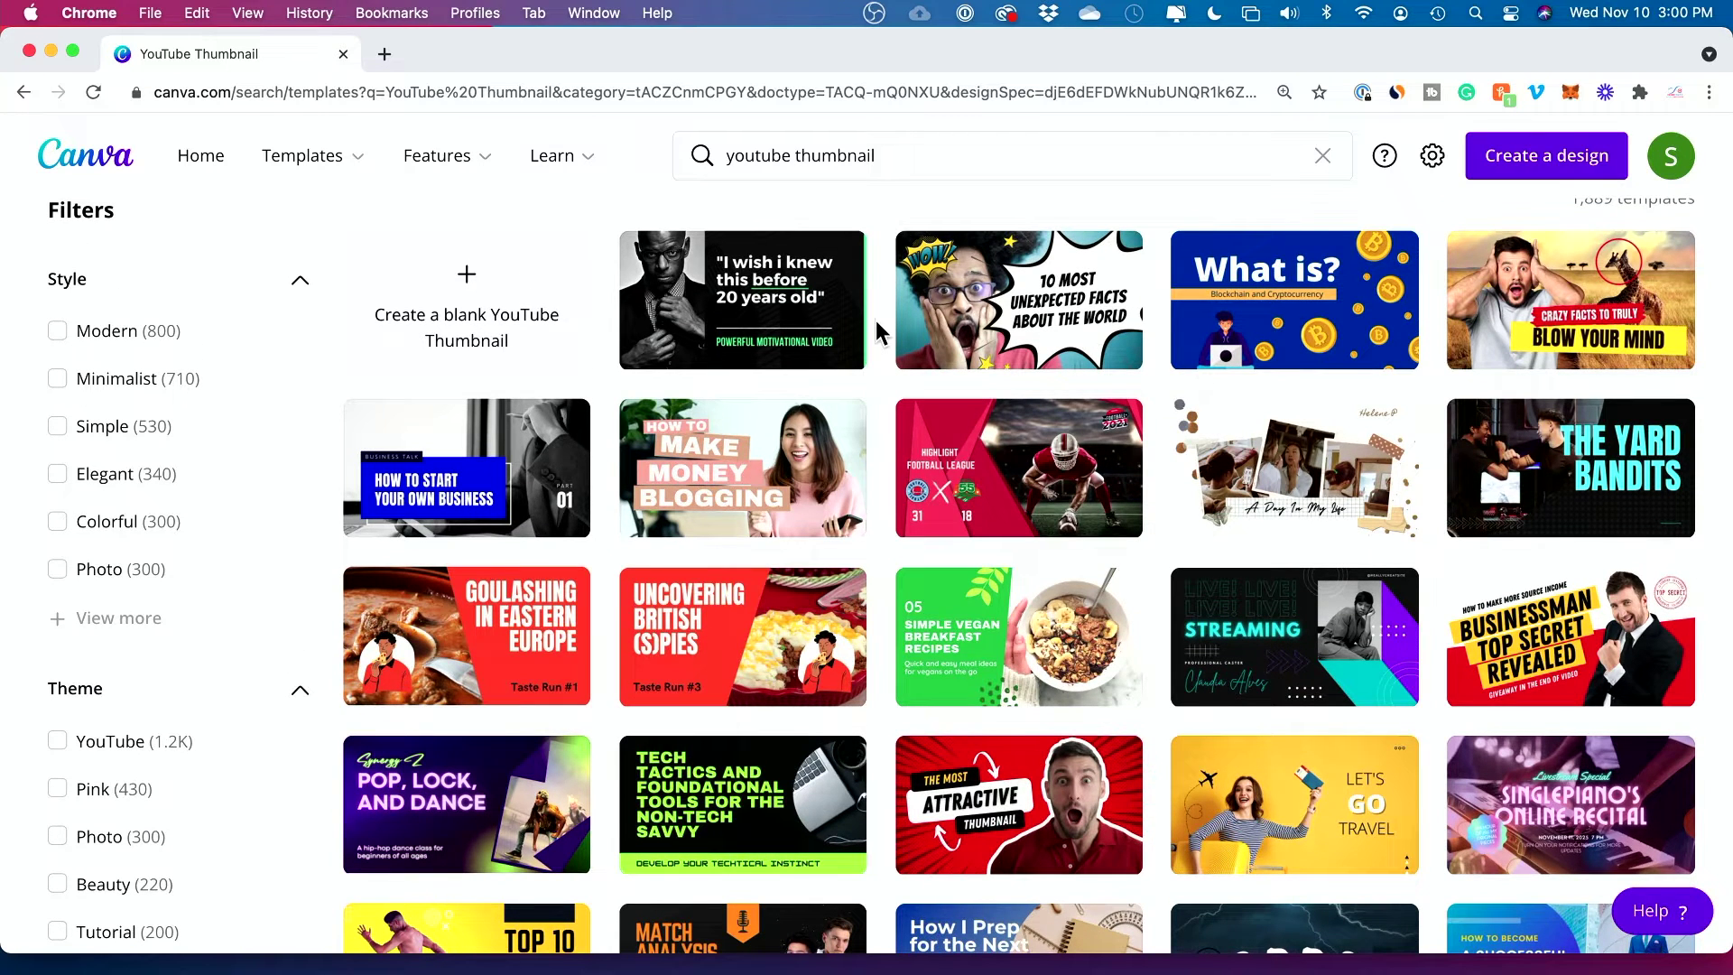
{"action": "scroll", "coordinate": [876, 334], "scroll_direction": "up", "scroll_amount": 3}
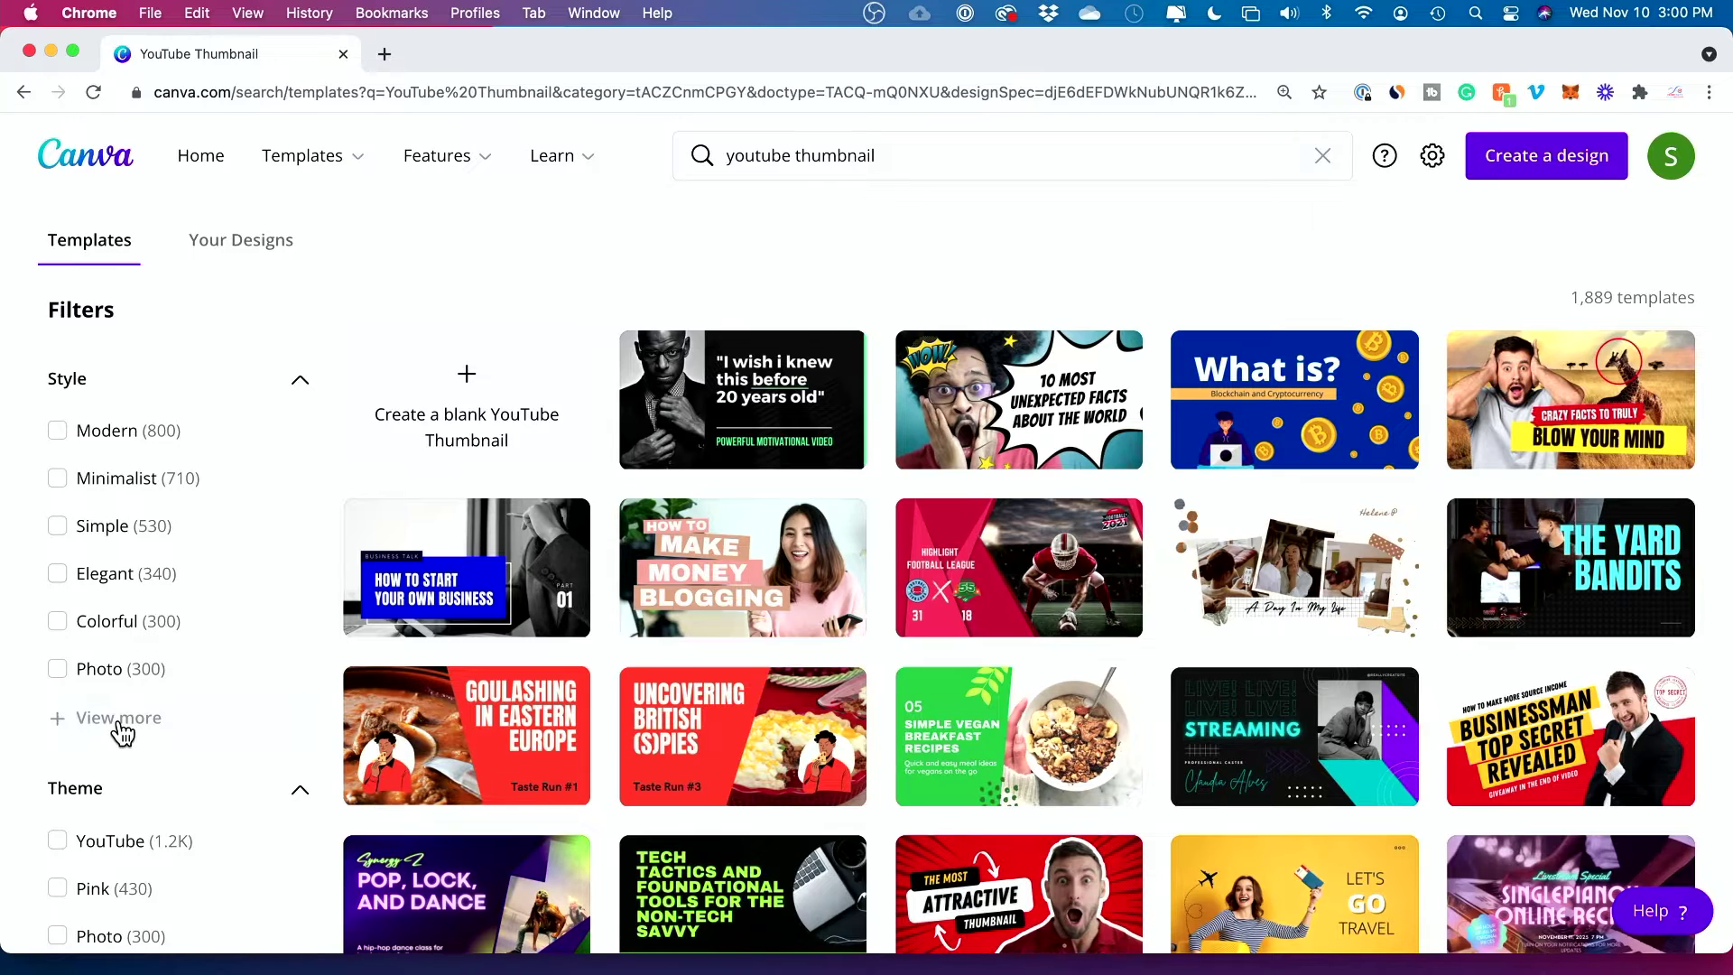
{"action": "scroll", "coordinate": [95, 497], "scroll_direction": "down", "scroll_amount": 5}
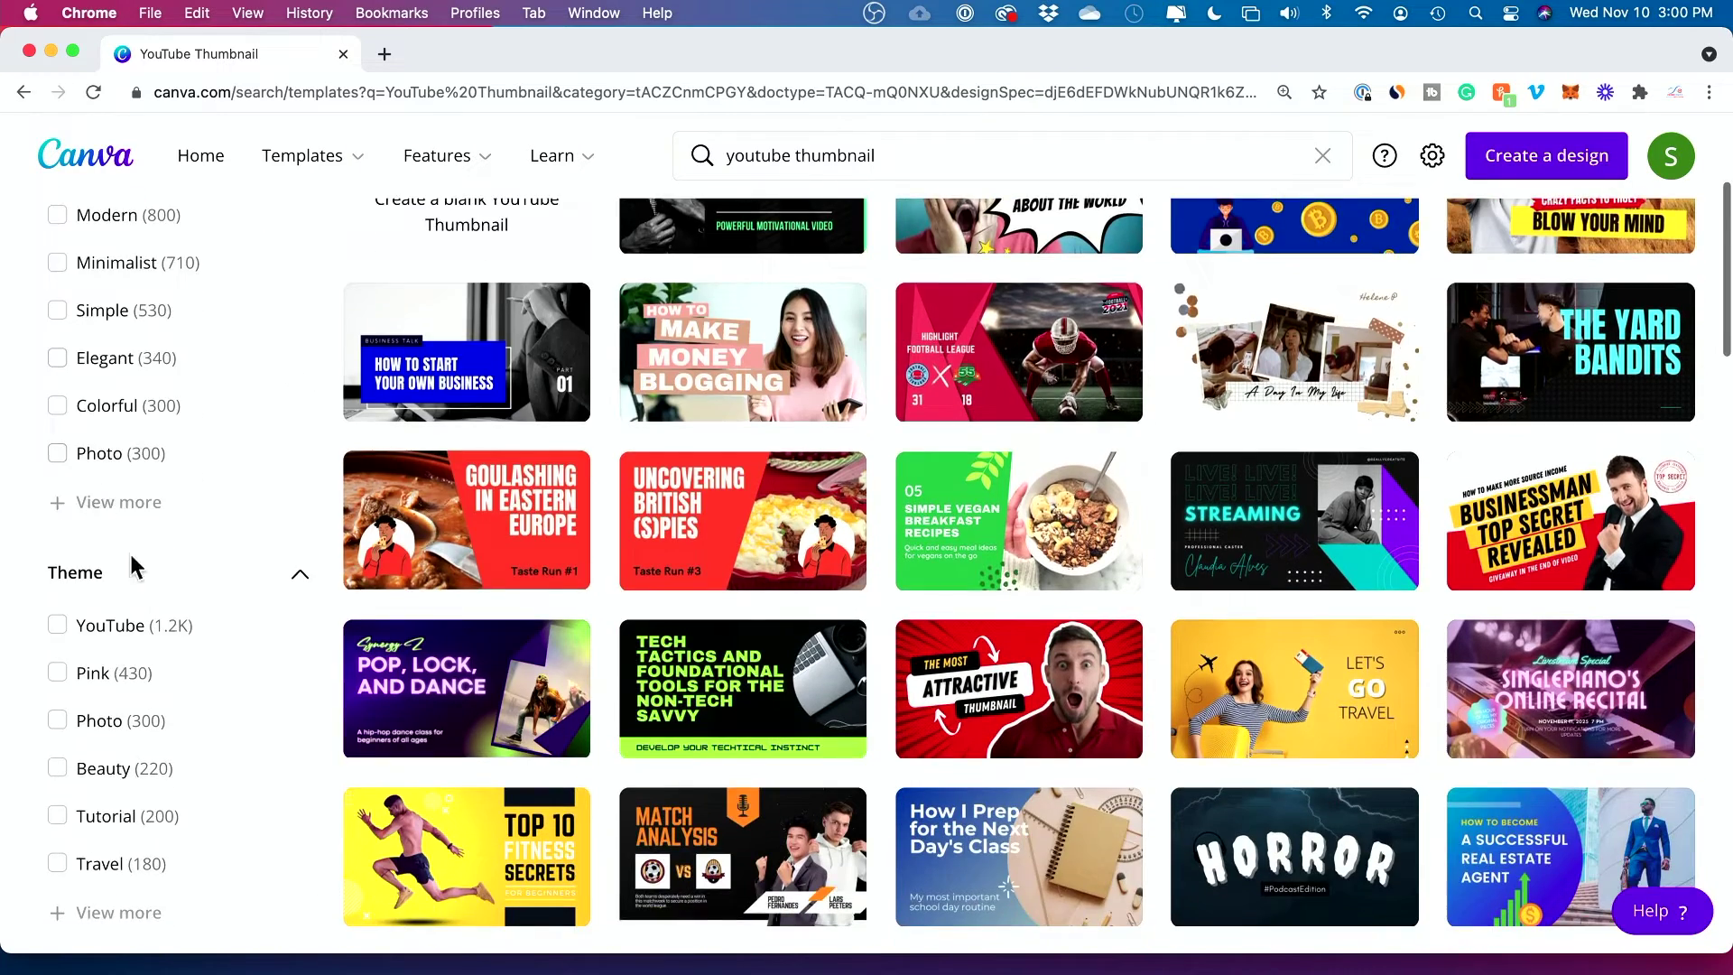
{"action": "scroll", "coordinate": [99, 511], "scroll_direction": "down", "scroll_amount": 10}
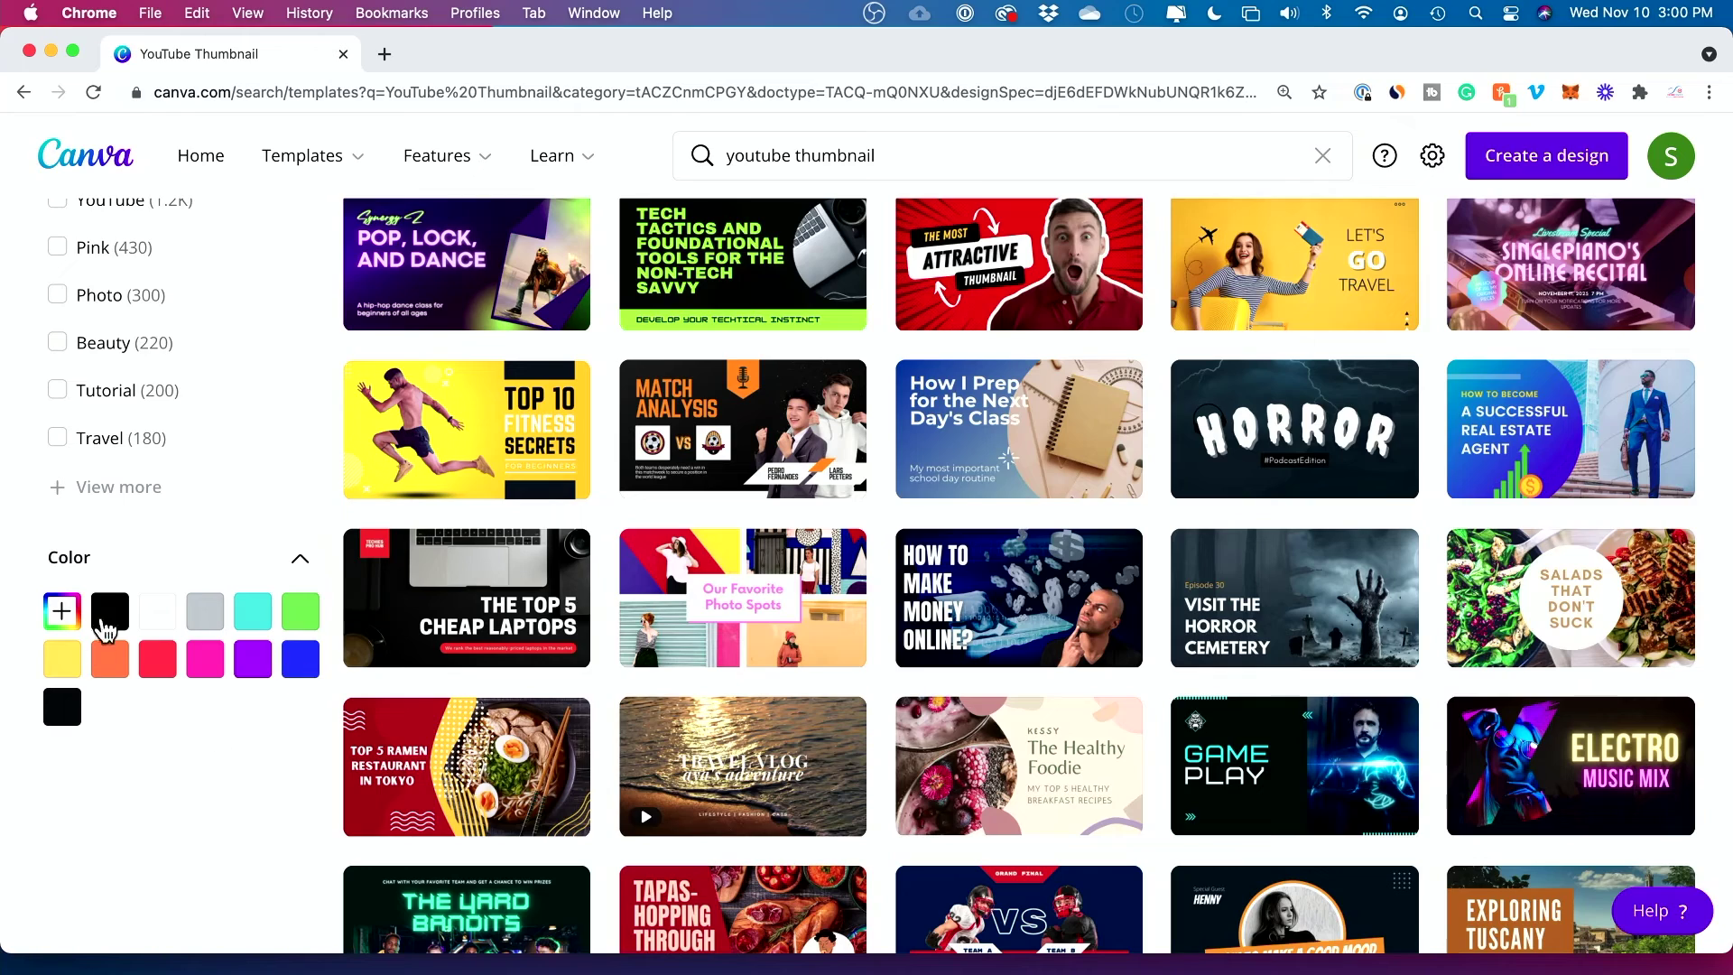
{"action": "scroll", "coordinate": [164, 677], "scroll_direction": "up", "scroll_amount": 9}
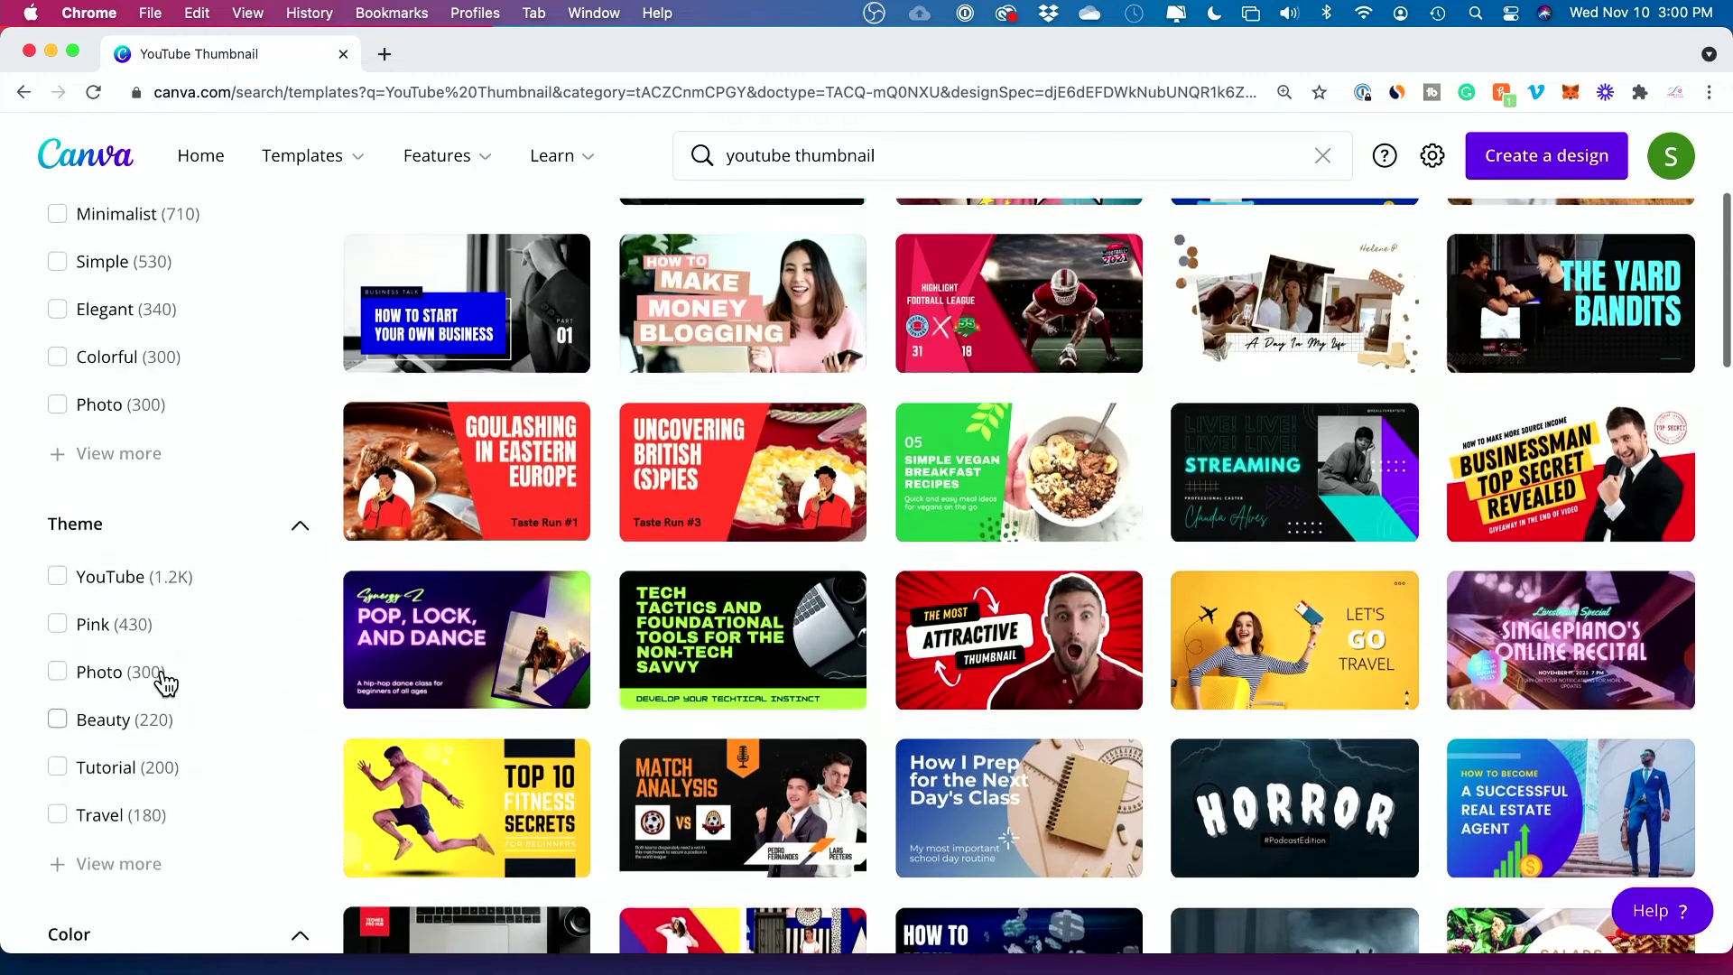
{"action": "scroll", "coordinate": [166, 683], "scroll_direction": "up", "scroll_amount": 5}
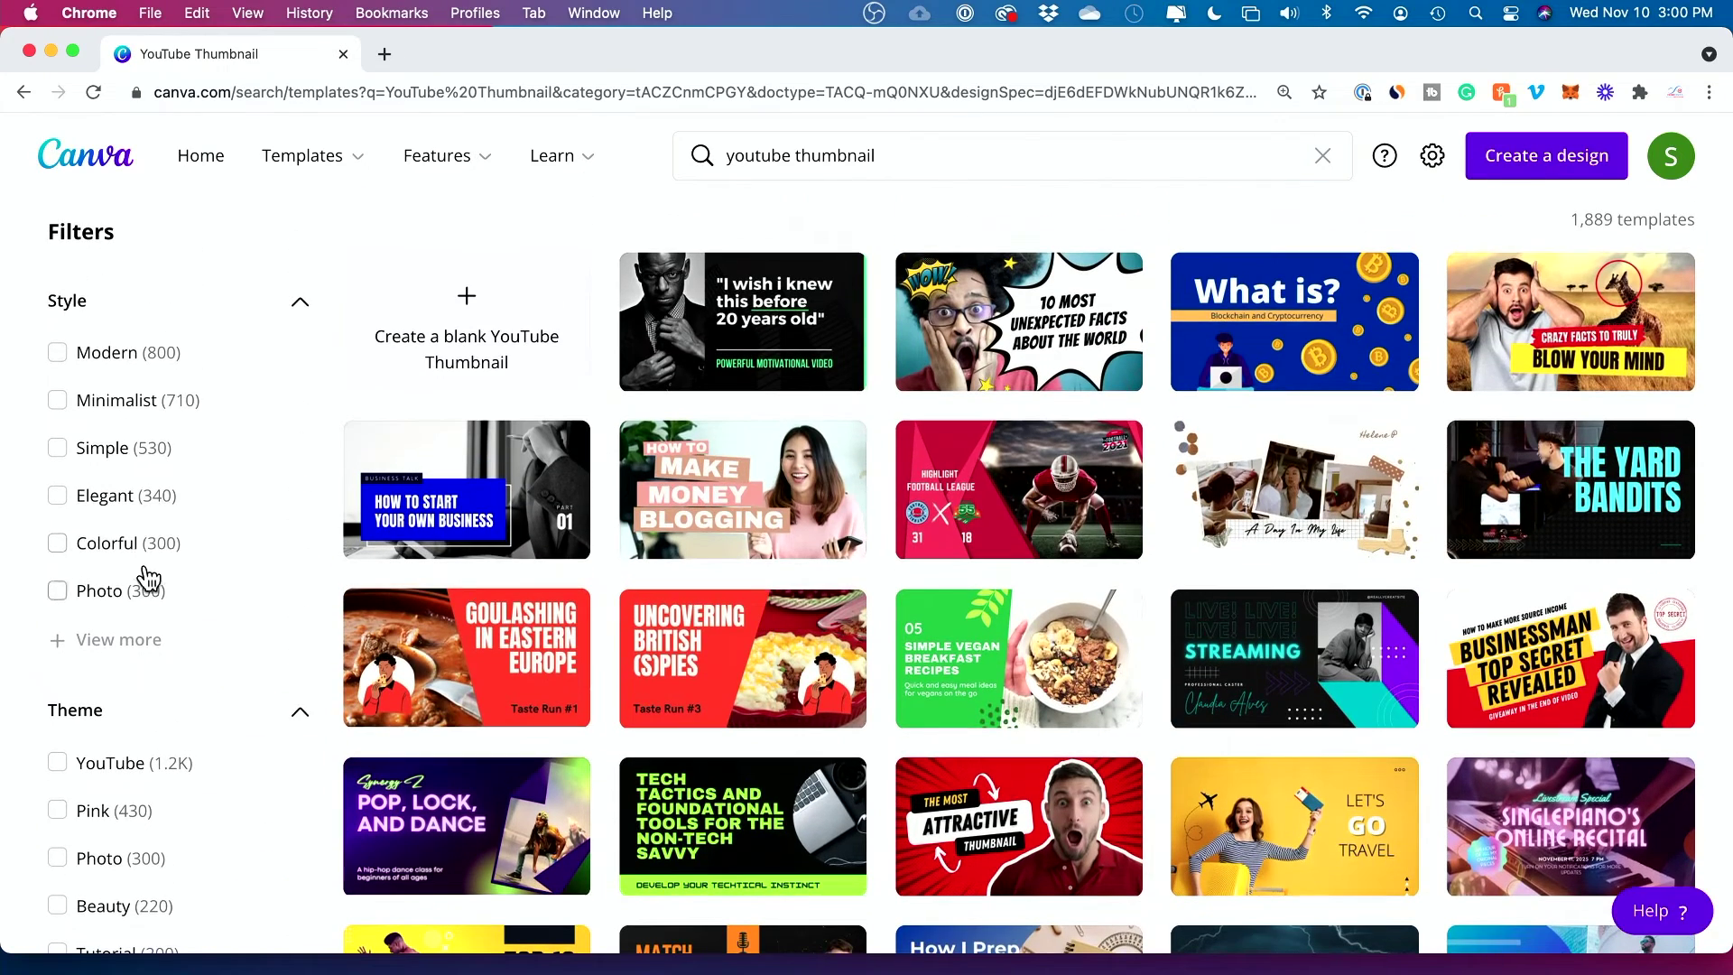
{"action": "scroll", "coordinate": [1156, 595], "scroll_direction": "up", "scroll_amount": 5}
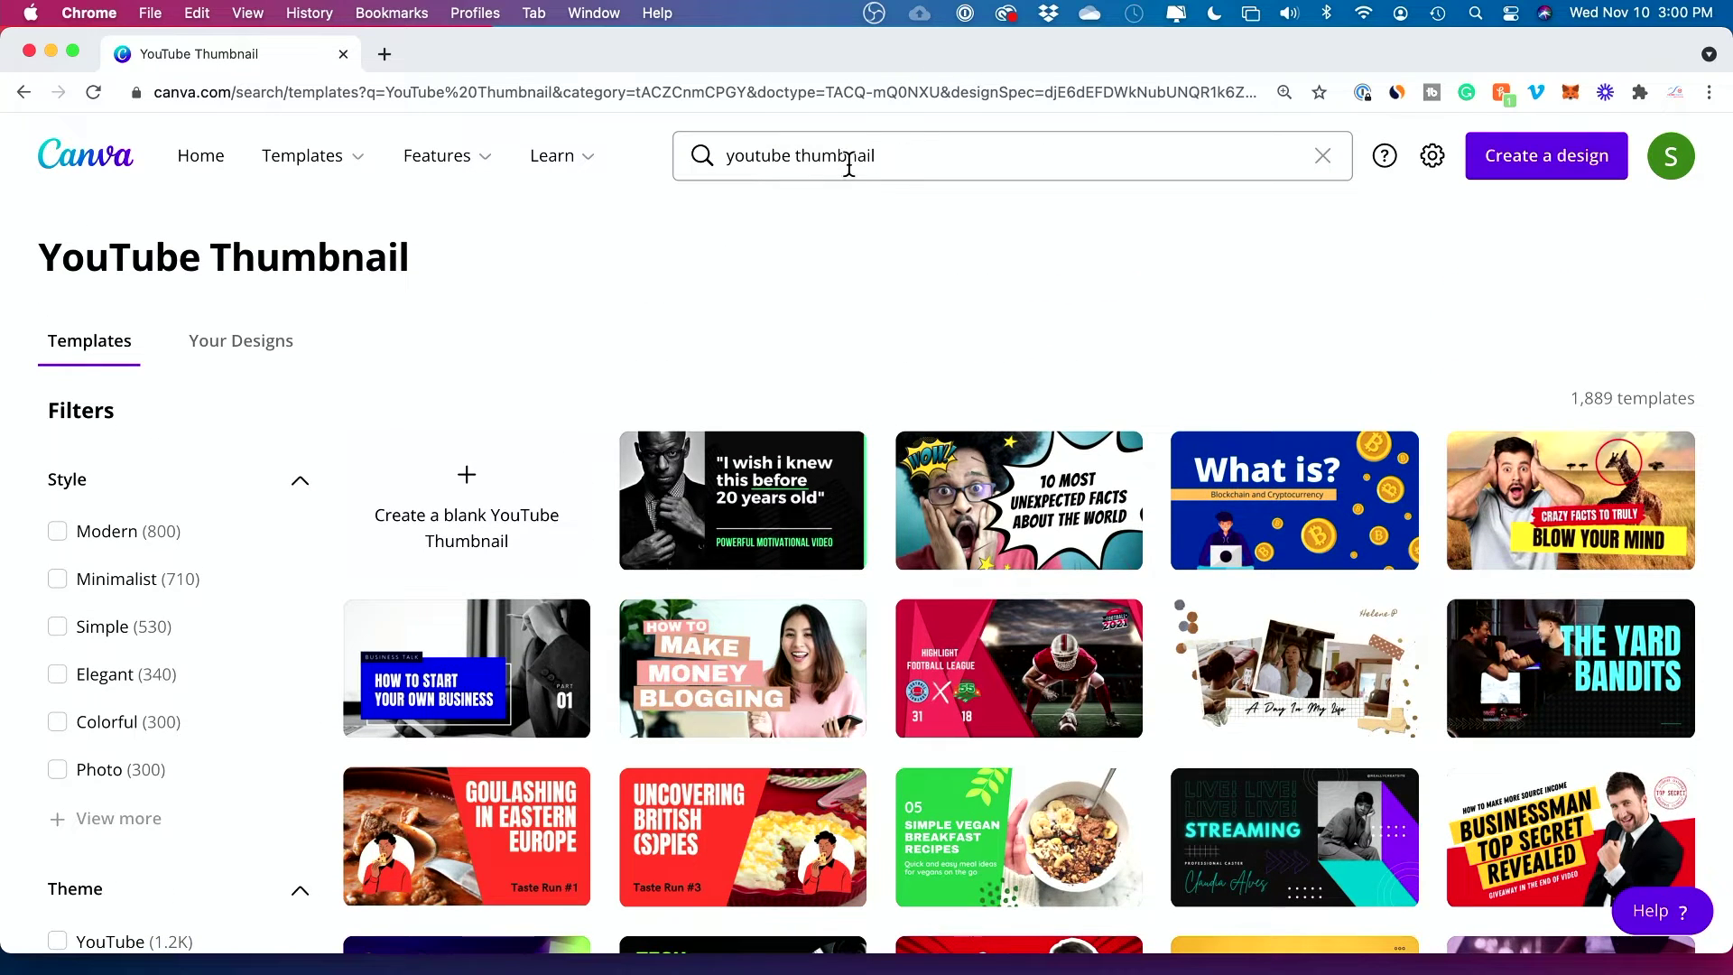
Extend the template search to "youtube thumbnail for tech" and run it.
{"action": "left_click", "coordinate": [929, 159]}
{"action": "type", "text": "for tec"}
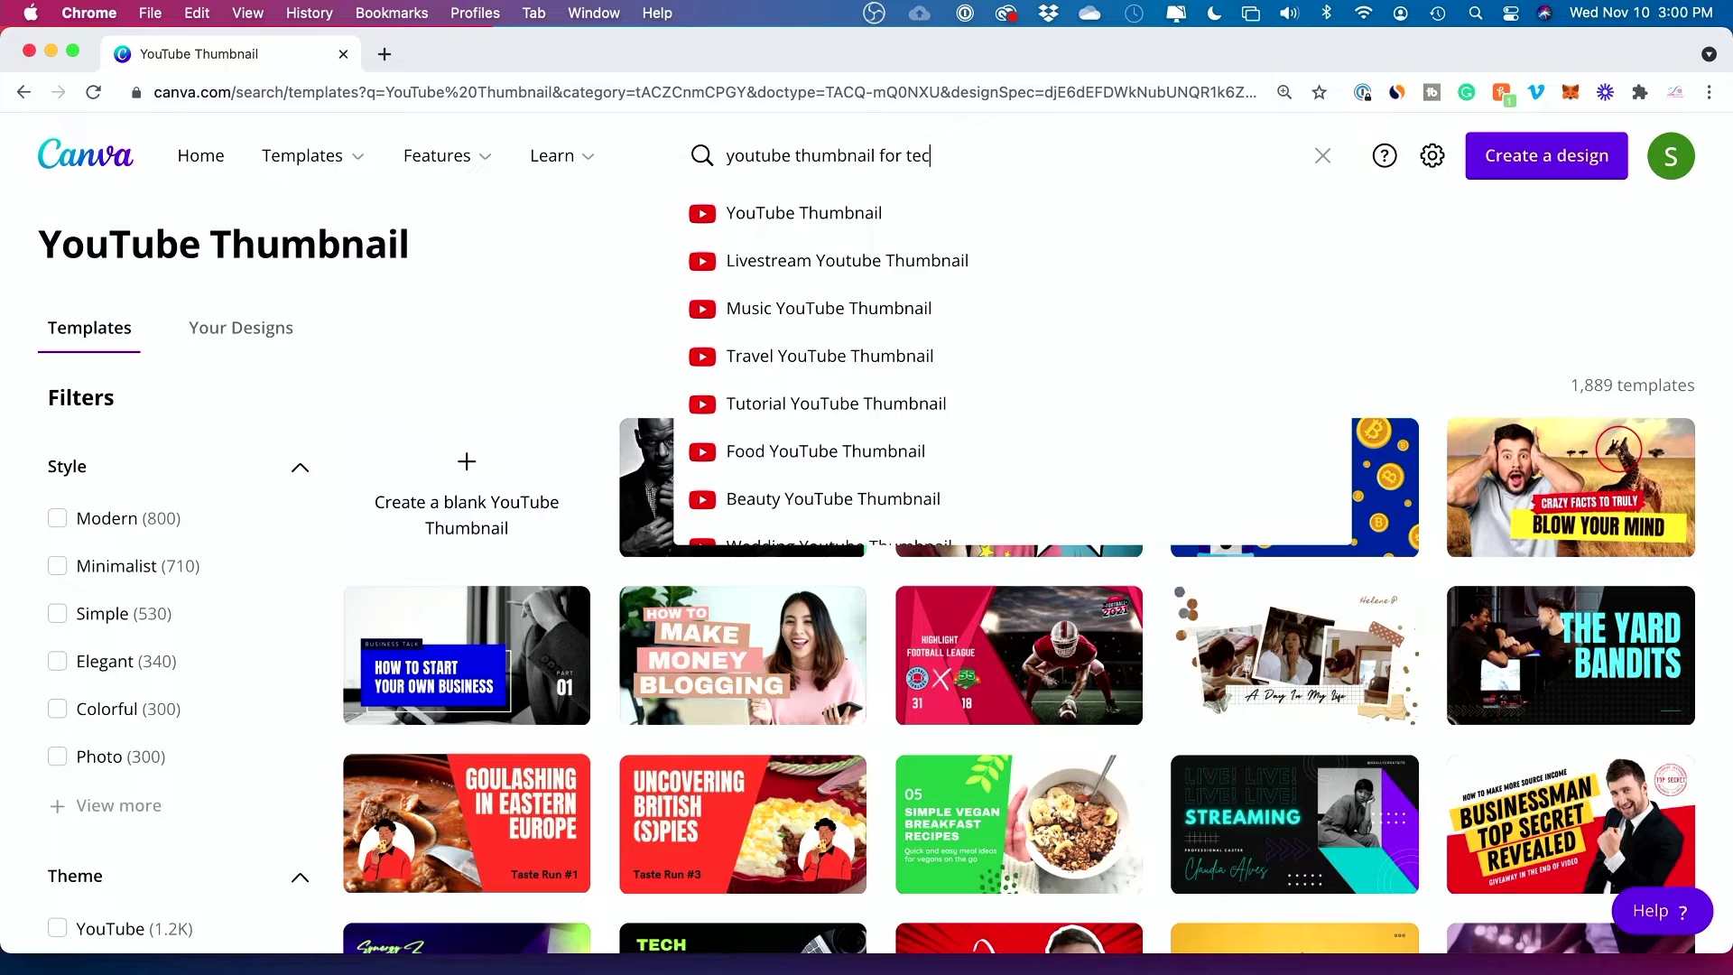
{"action": "type", "text": "h"}
{"action": "key", "text": "Return"}
Browse the search results and open the red "The Most Attractive Thumbnail" template for editing.
{"action": "scroll", "coordinate": [875, 276], "scroll_direction": "down", "scroll_amount": 3}
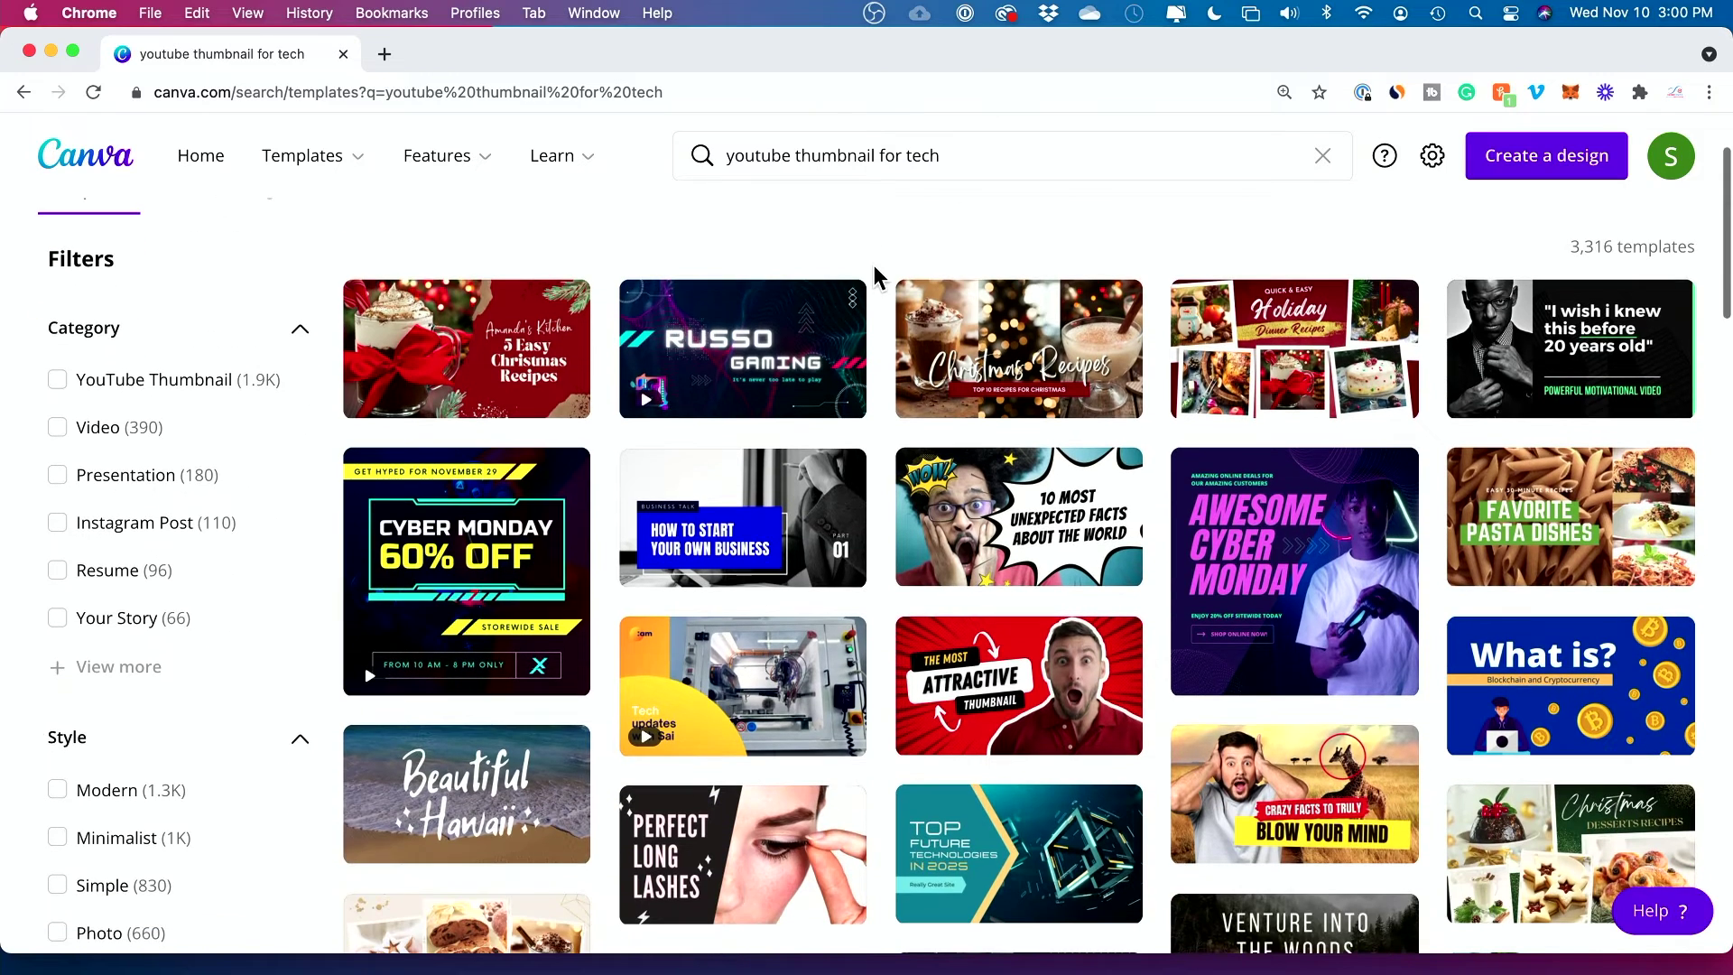
{"action": "scroll", "coordinate": [881, 539], "scroll_direction": "down", "scroll_amount": 3}
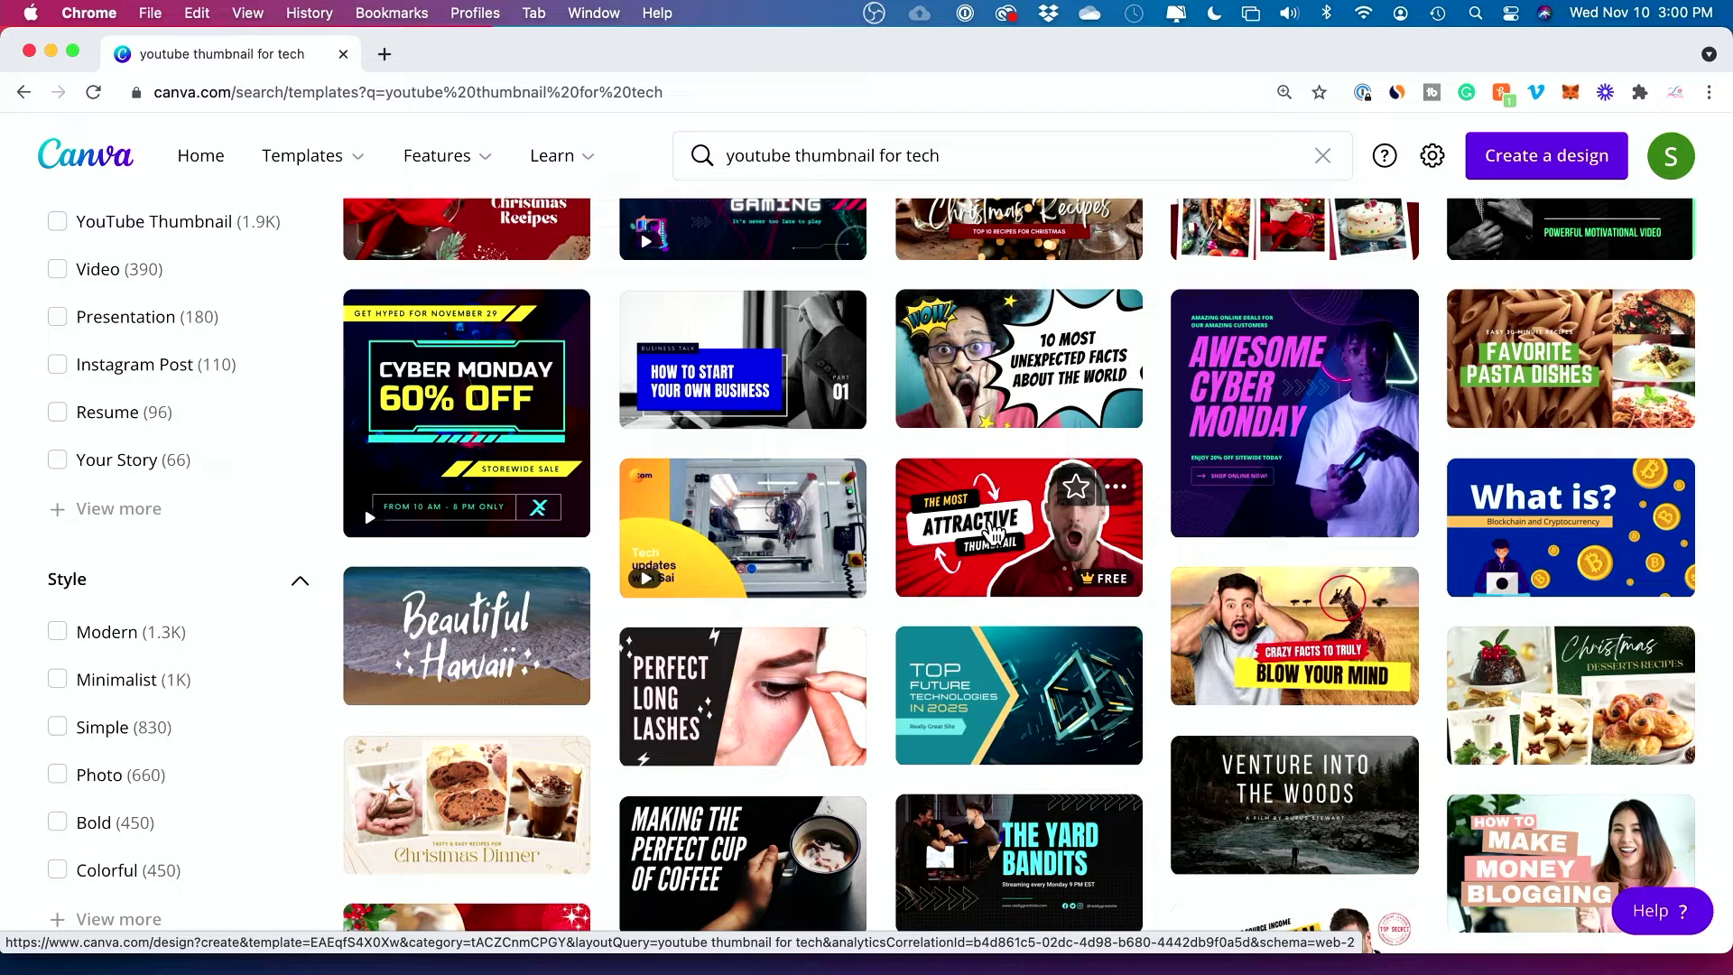
{"action": "mouse_move", "coordinate": [812, 587]}
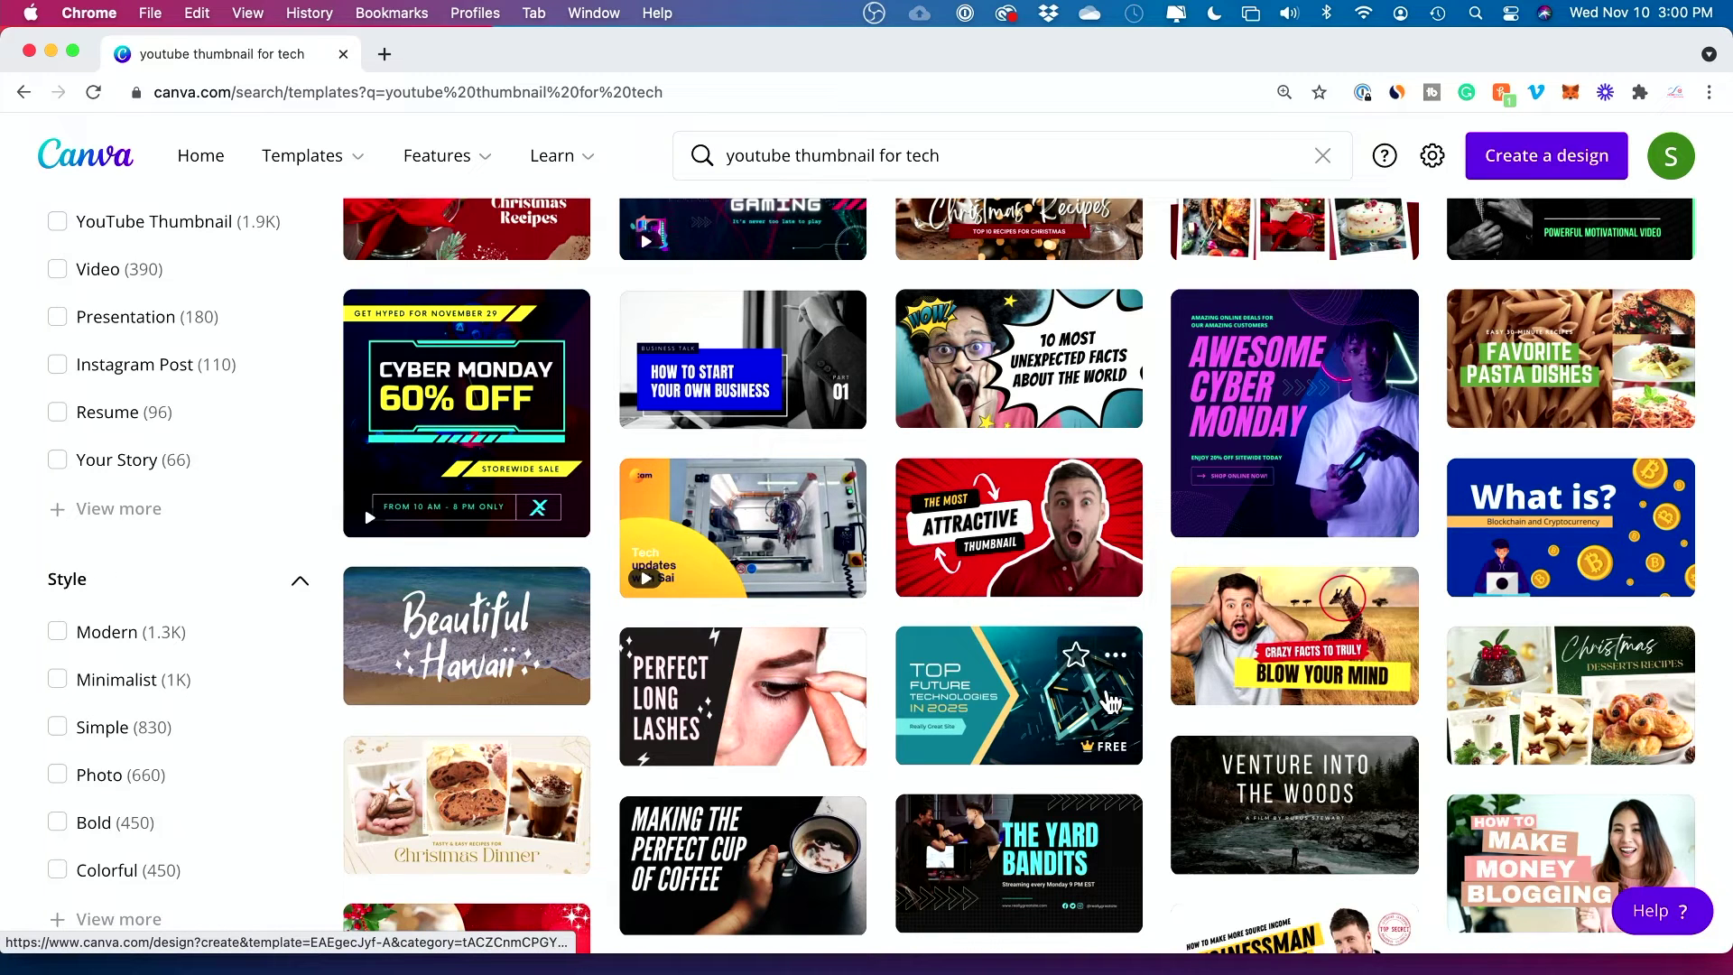
{"action": "scroll", "coordinate": [1174, 621], "scroll_direction": "up", "scroll_amount": 2}
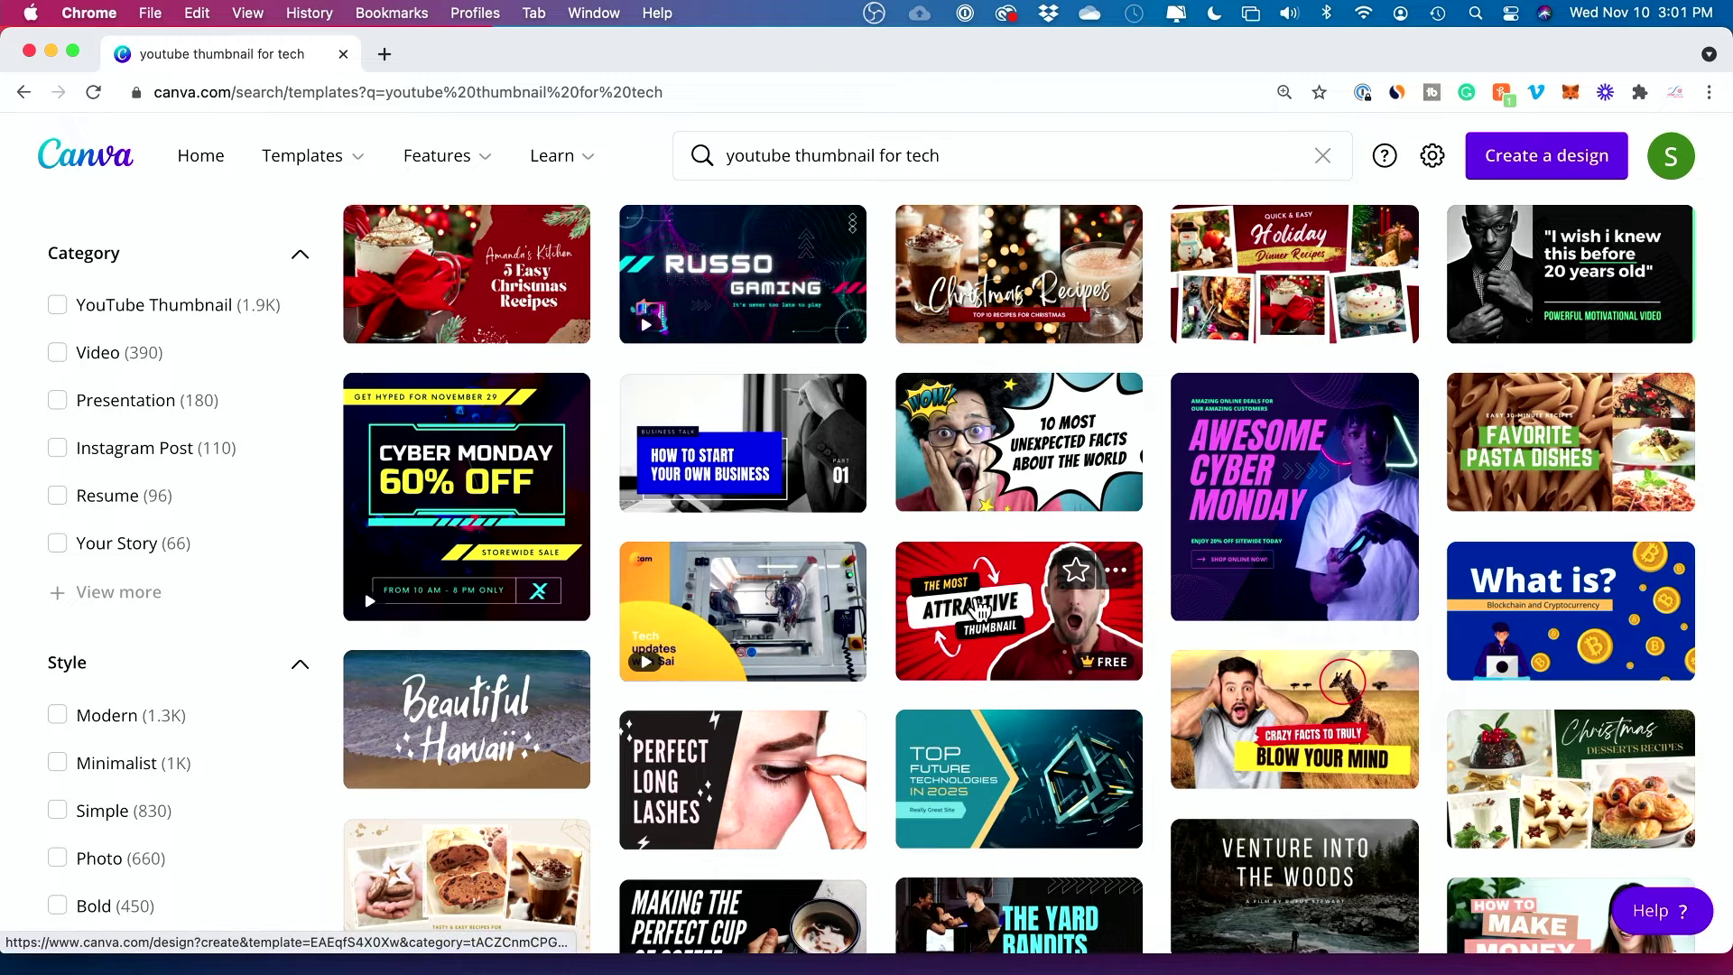
{"action": "left_click", "coordinate": [977, 598]}
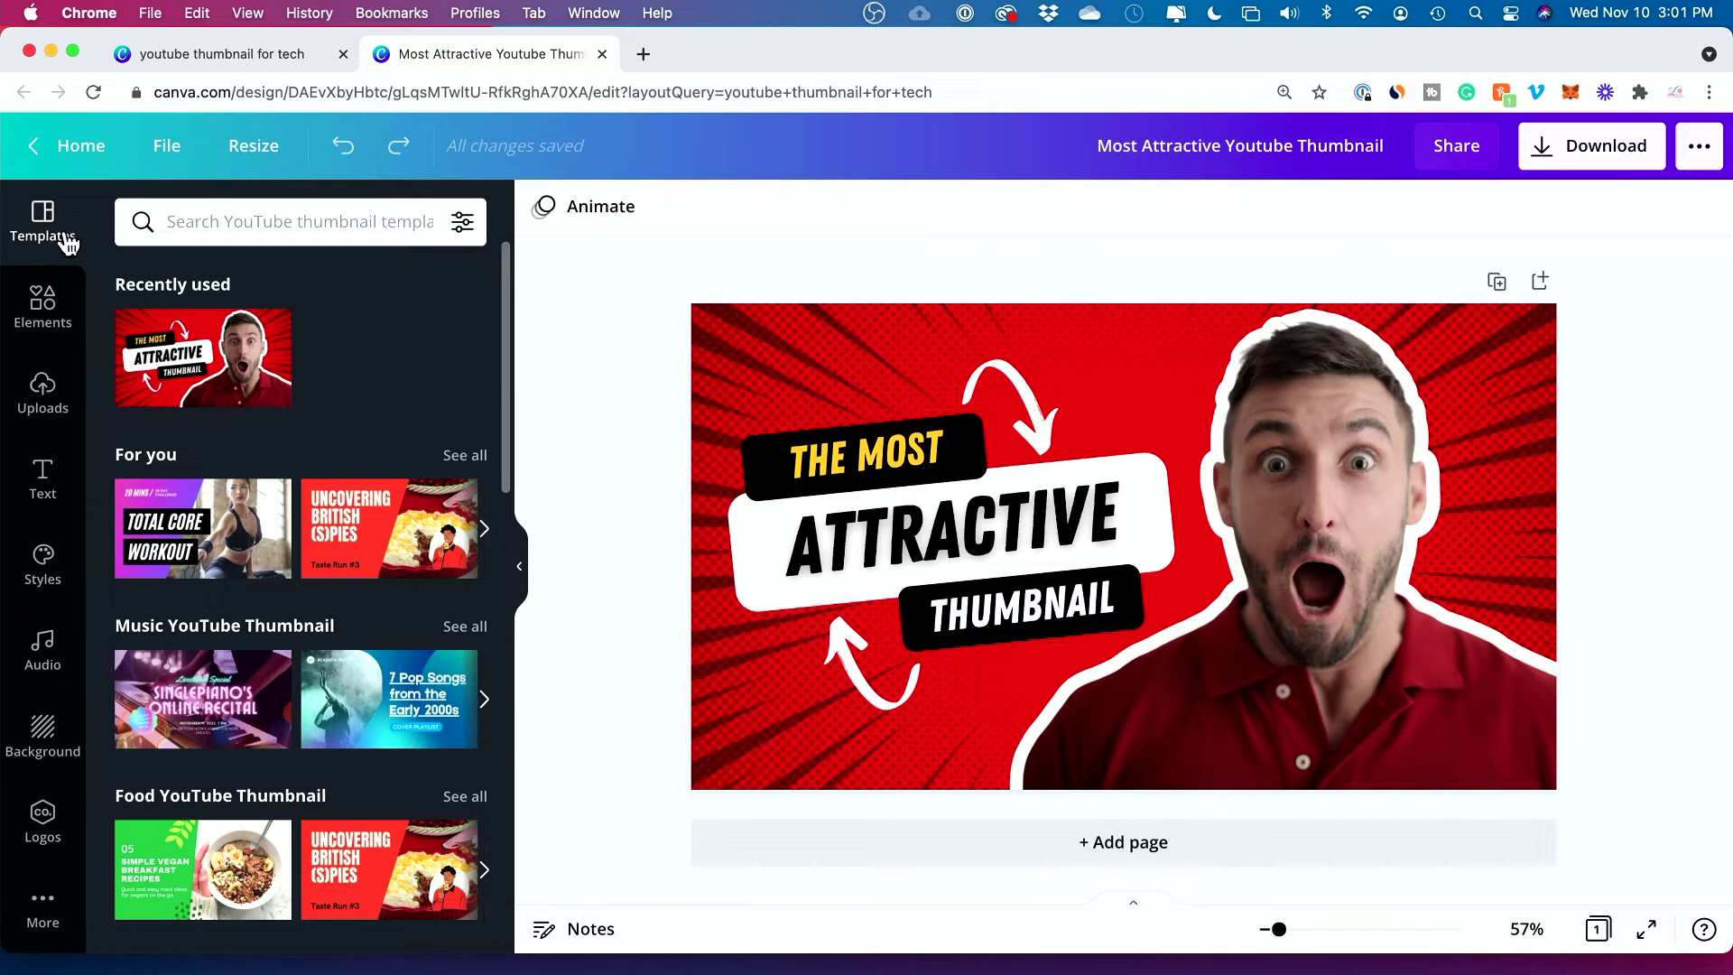
Try the "Total Core Workout" template on the page and switch back to the recently used "The Most Attractive Thumbnail" template.
{"action": "scroll", "coordinate": [316, 447], "scroll_direction": "down", "scroll_amount": 3}
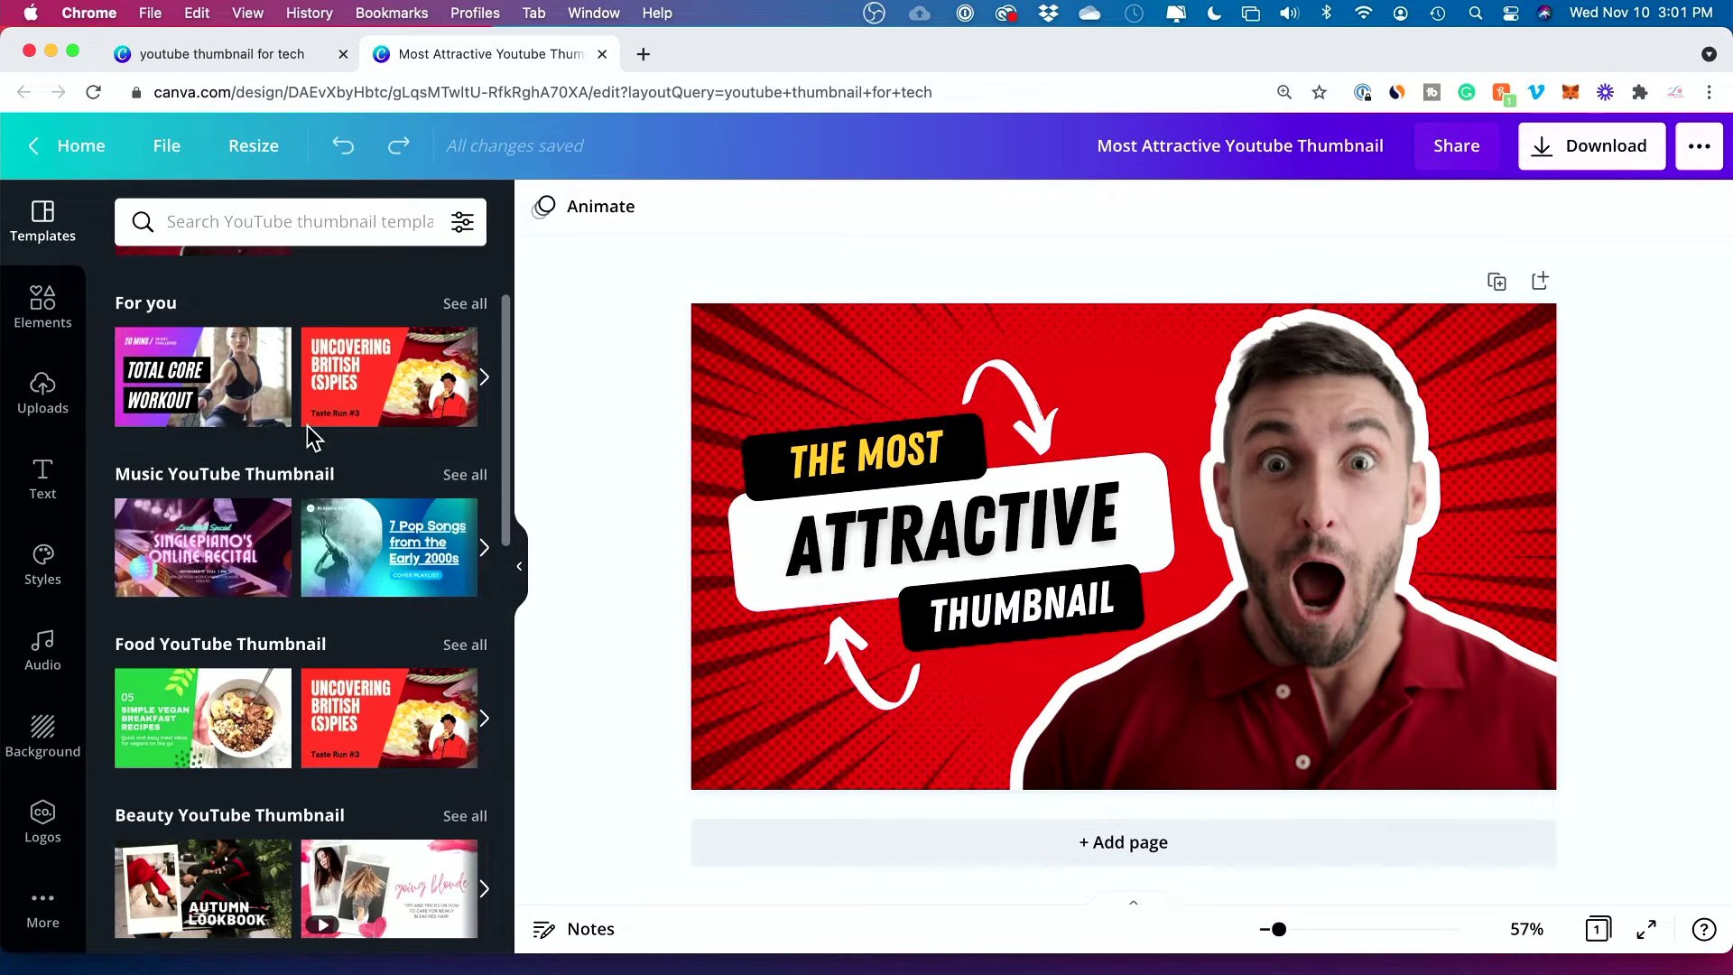
{"action": "scroll", "coordinate": [235, 456], "scroll_direction": "up", "scroll_amount": 2}
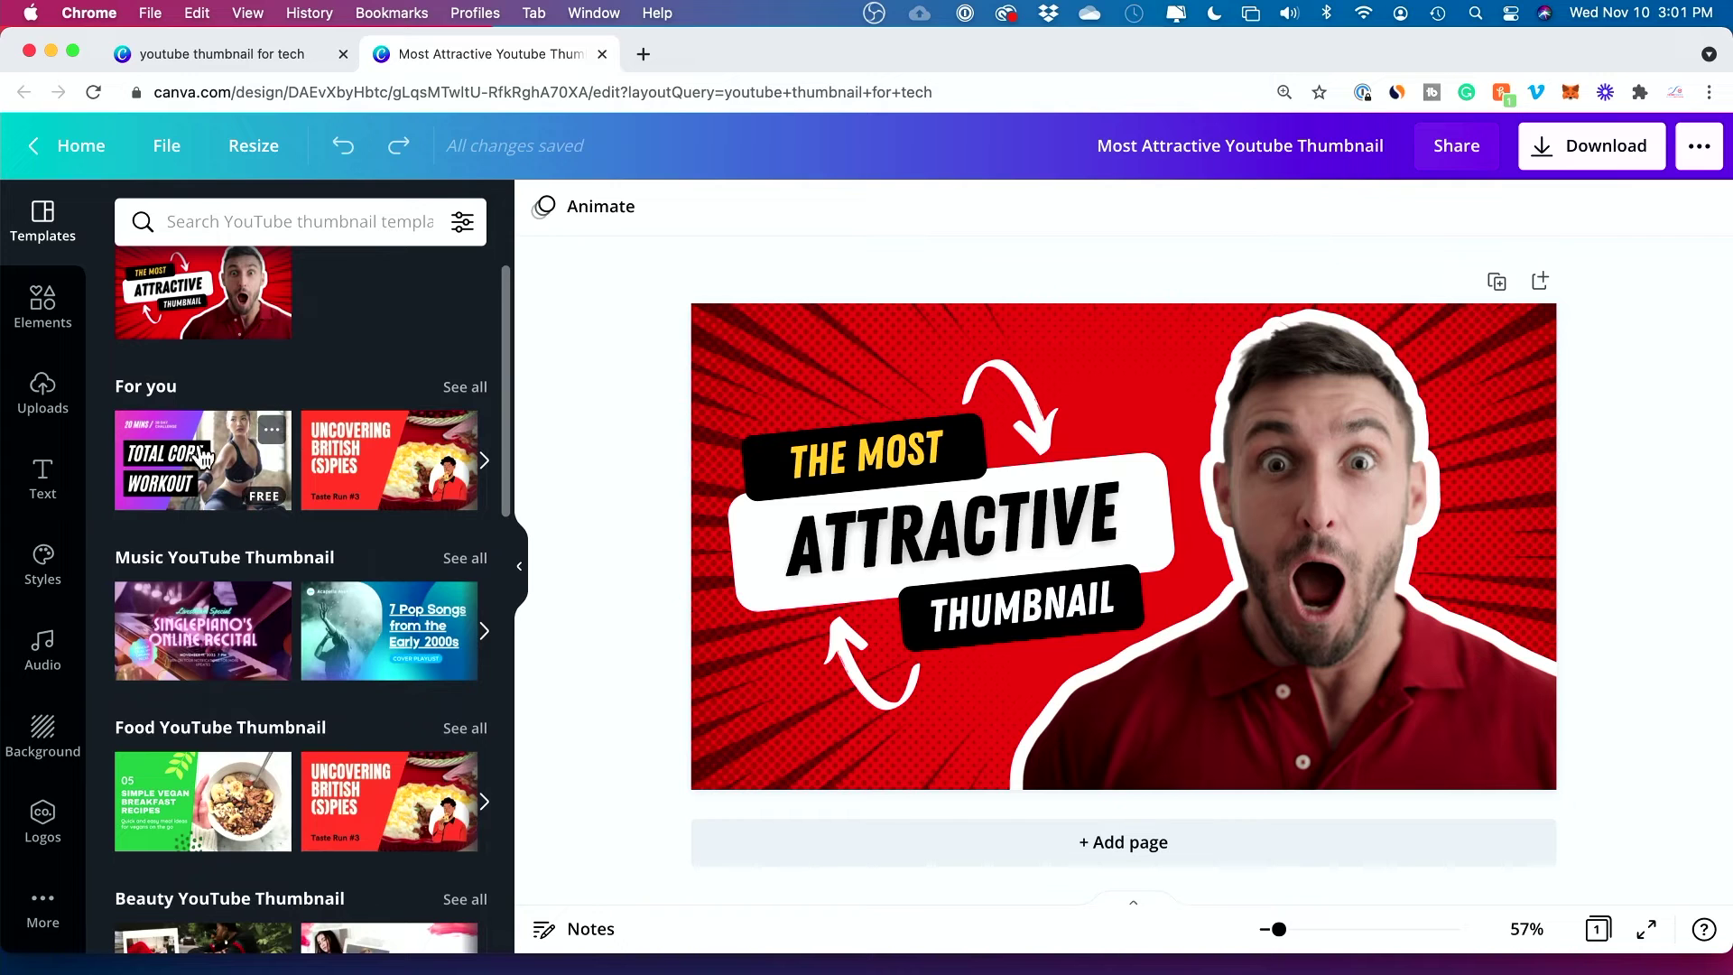
{"action": "left_click", "coordinate": [185, 465]}
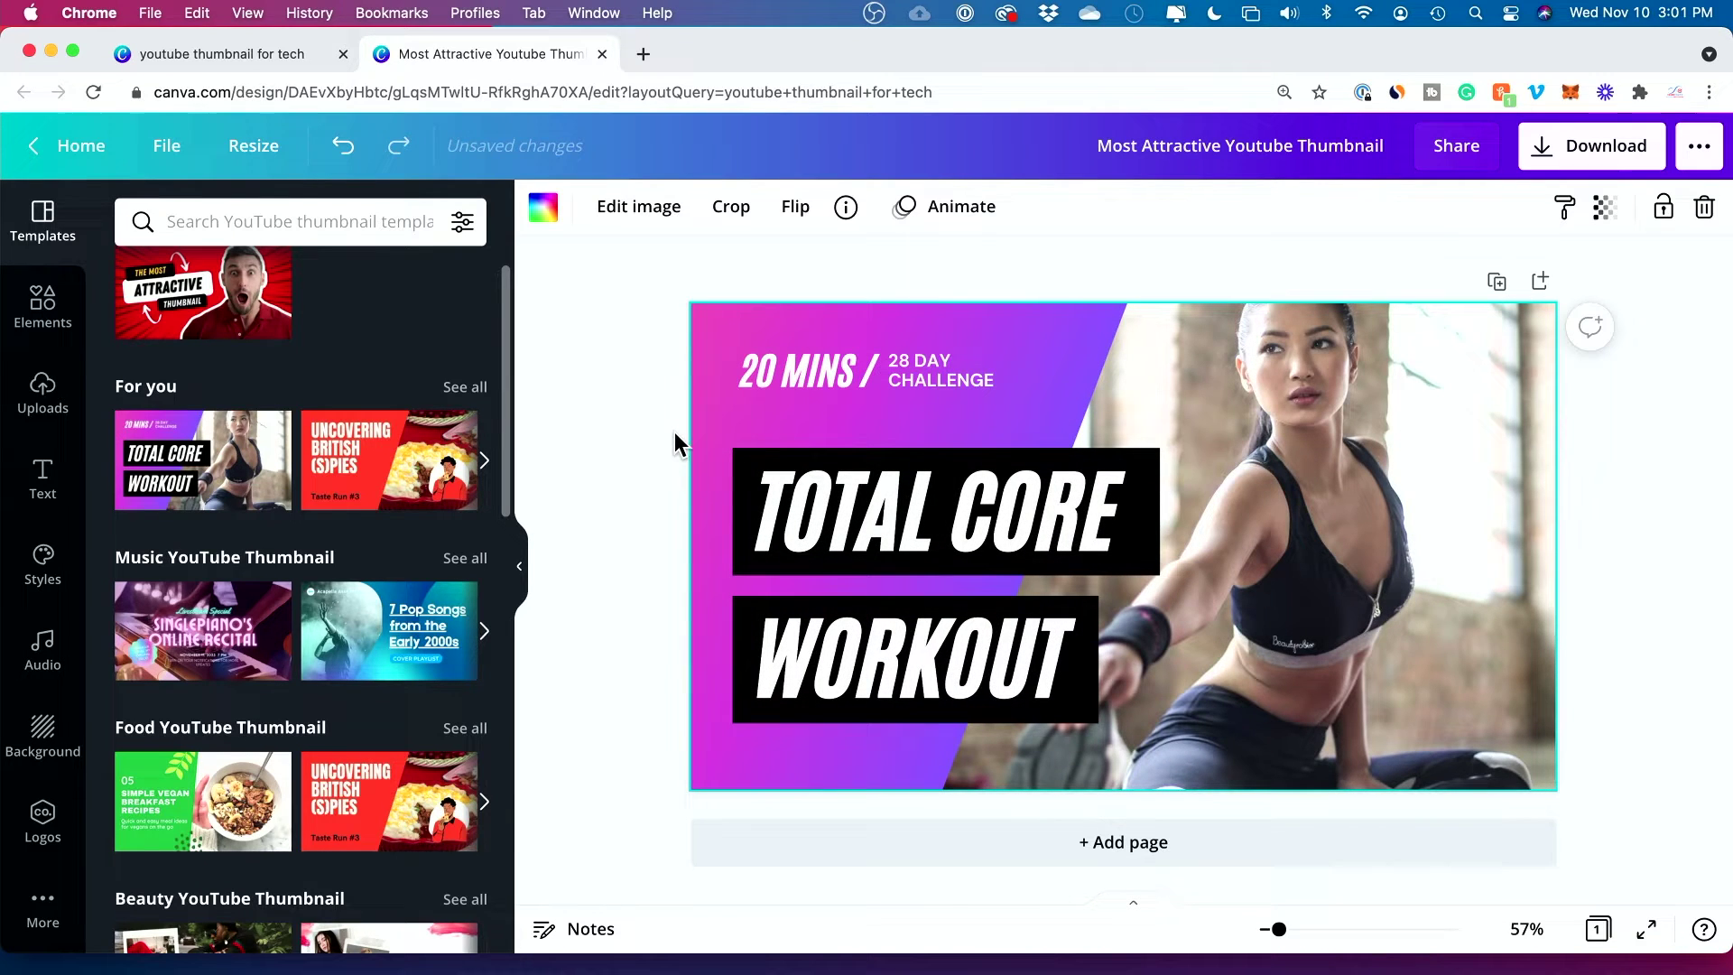
{"action": "scroll", "coordinate": [203, 456], "scroll_direction": "up", "scroll_amount": 2}
{"action": "left_click", "coordinate": [211, 357]}
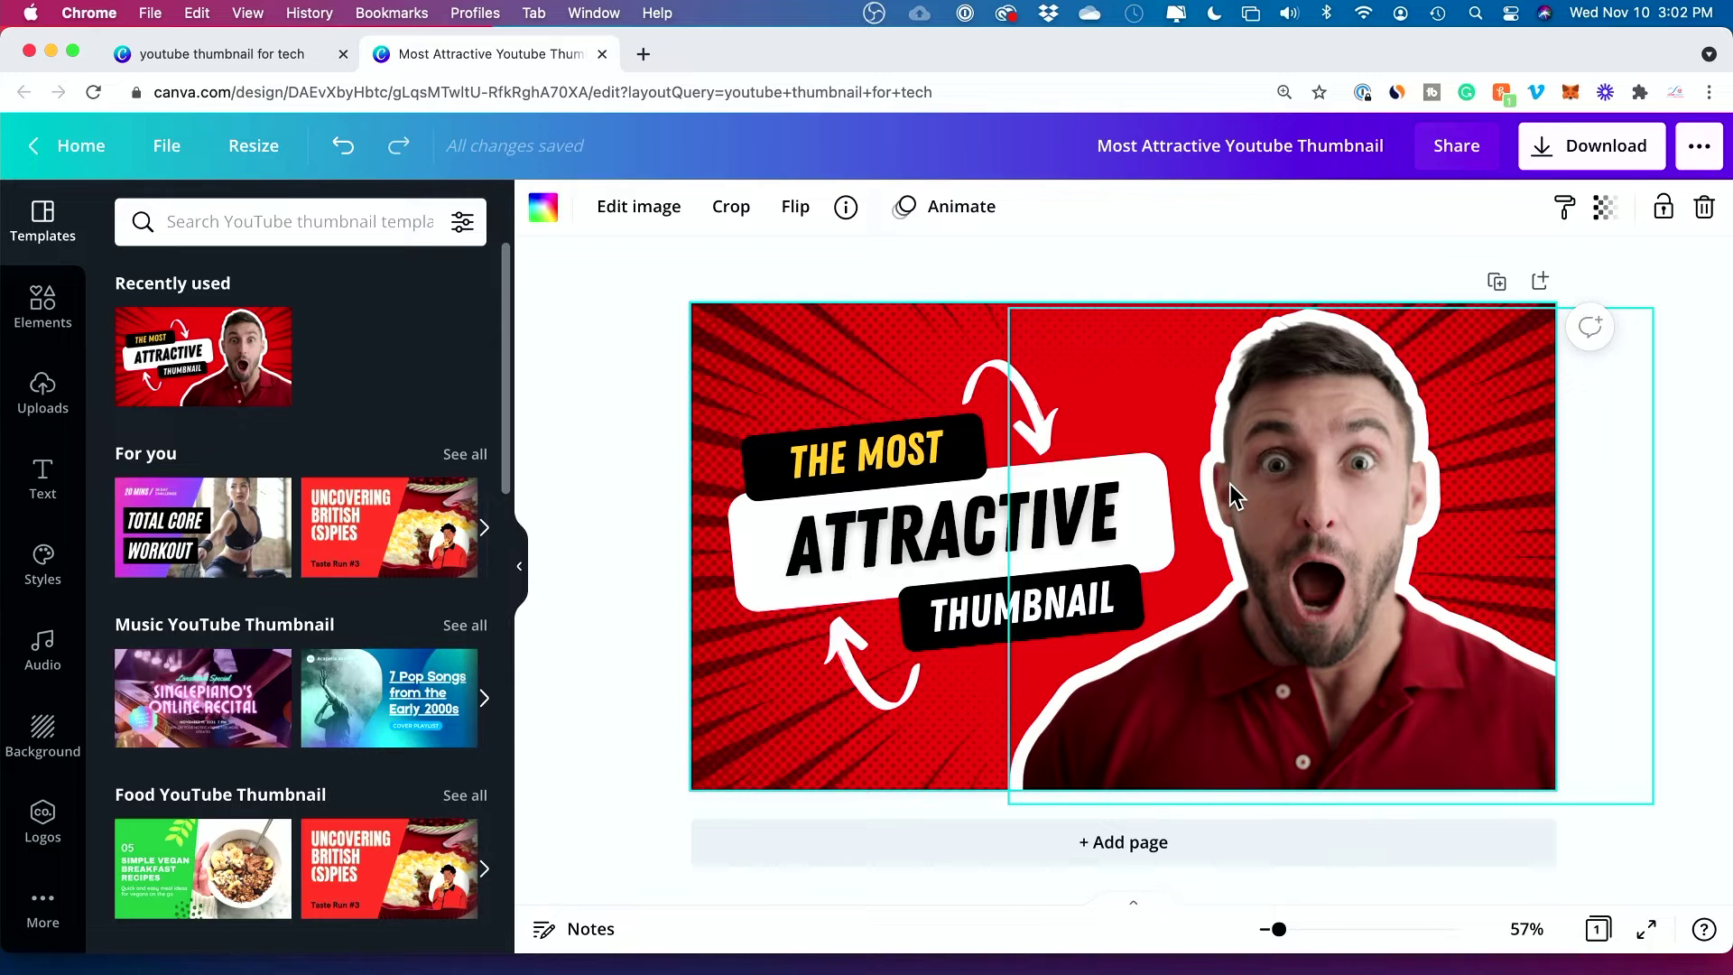
Delete the cut-out photo of the surprised man from the thumbnail.
{"action": "left_click", "coordinate": [1297, 473]}
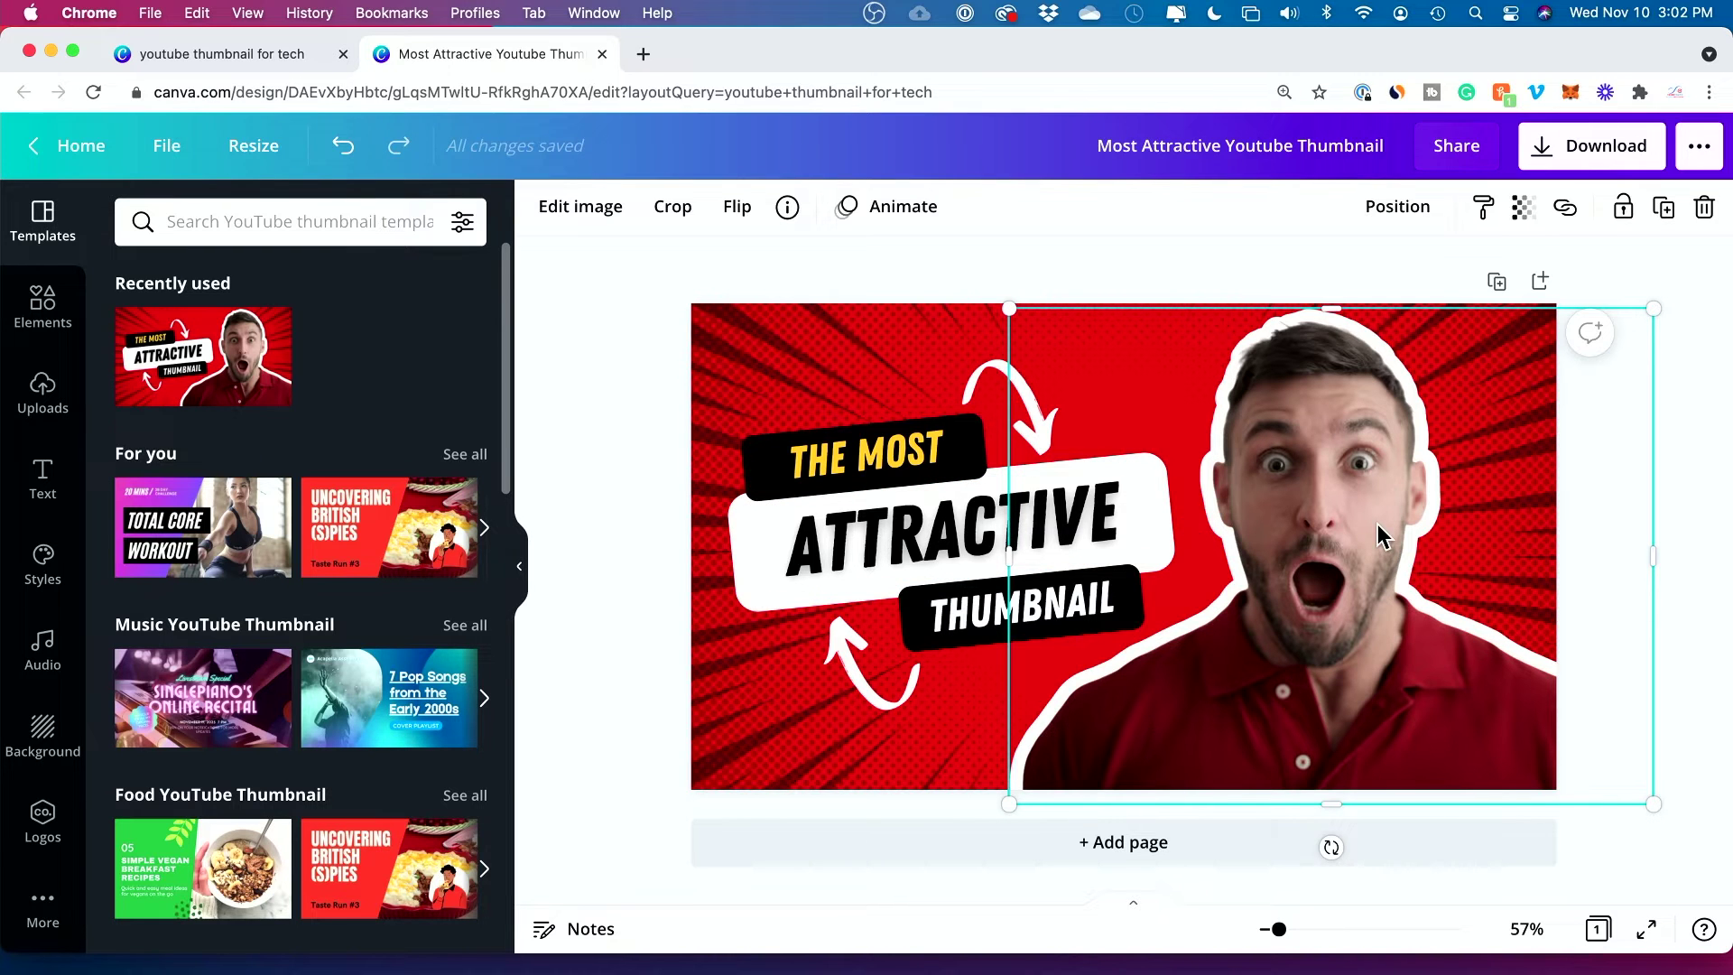
{"action": "key", "text": "Delete"}
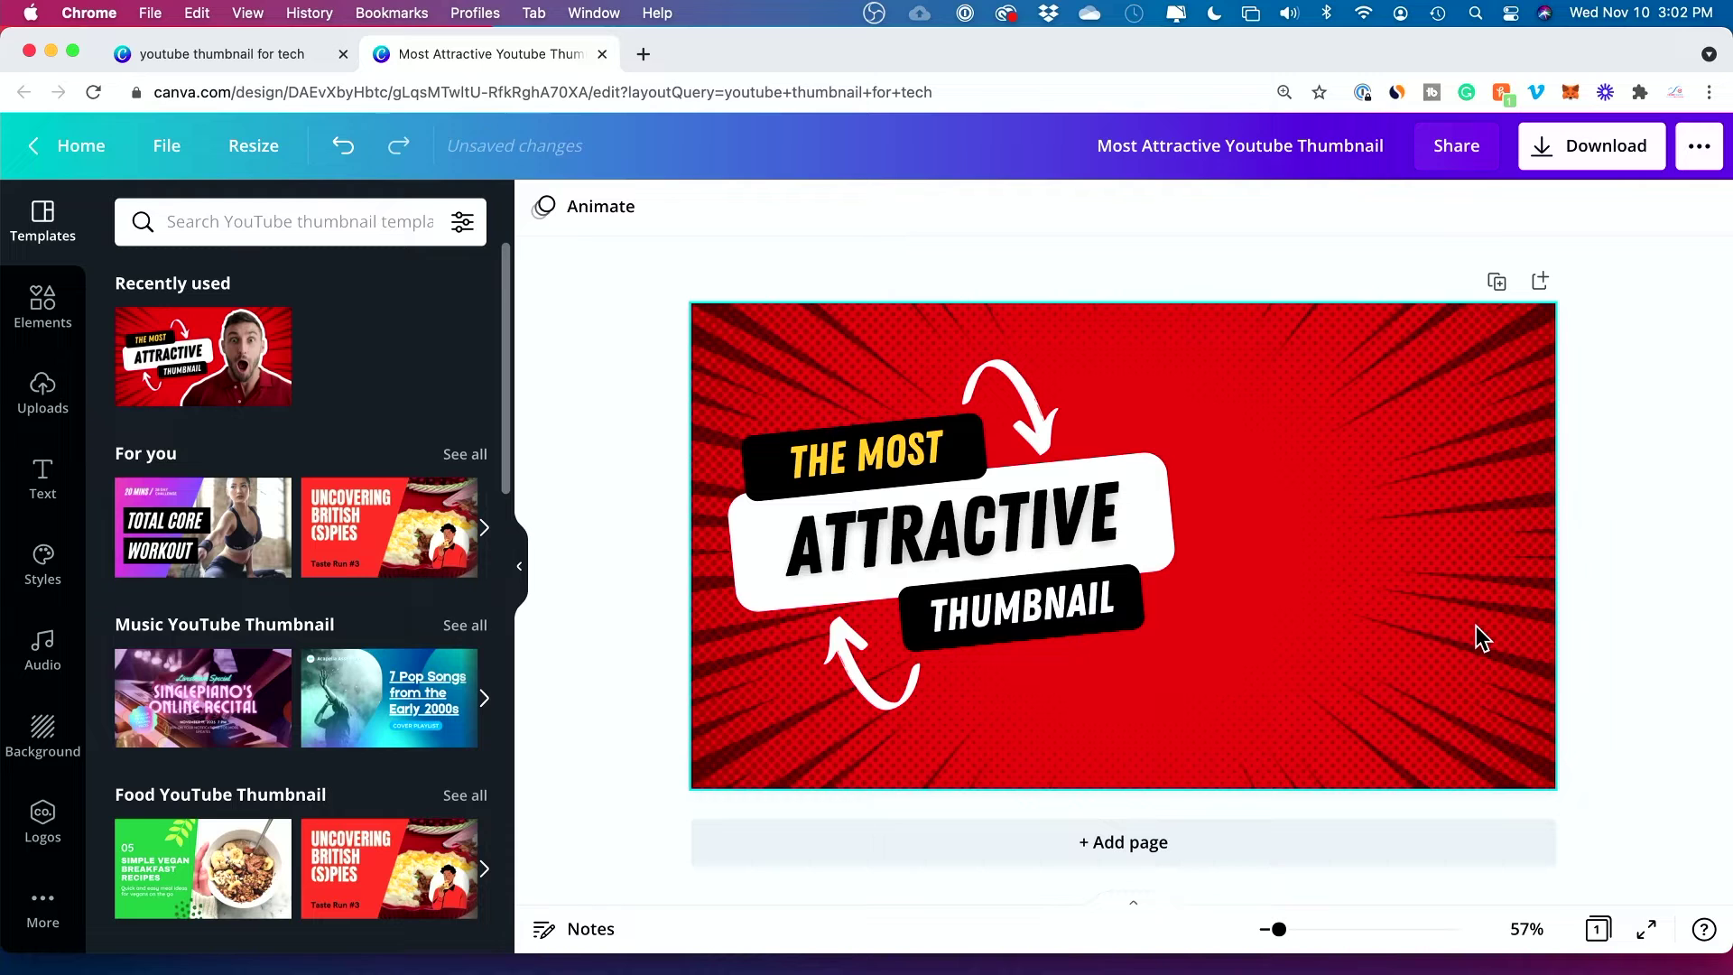
Try font size 51 on the "THE MOST" text and return it to 50.
{"action": "left_click", "coordinate": [836, 458]}
{"action": "left_click", "coordinate": [836, 458]}
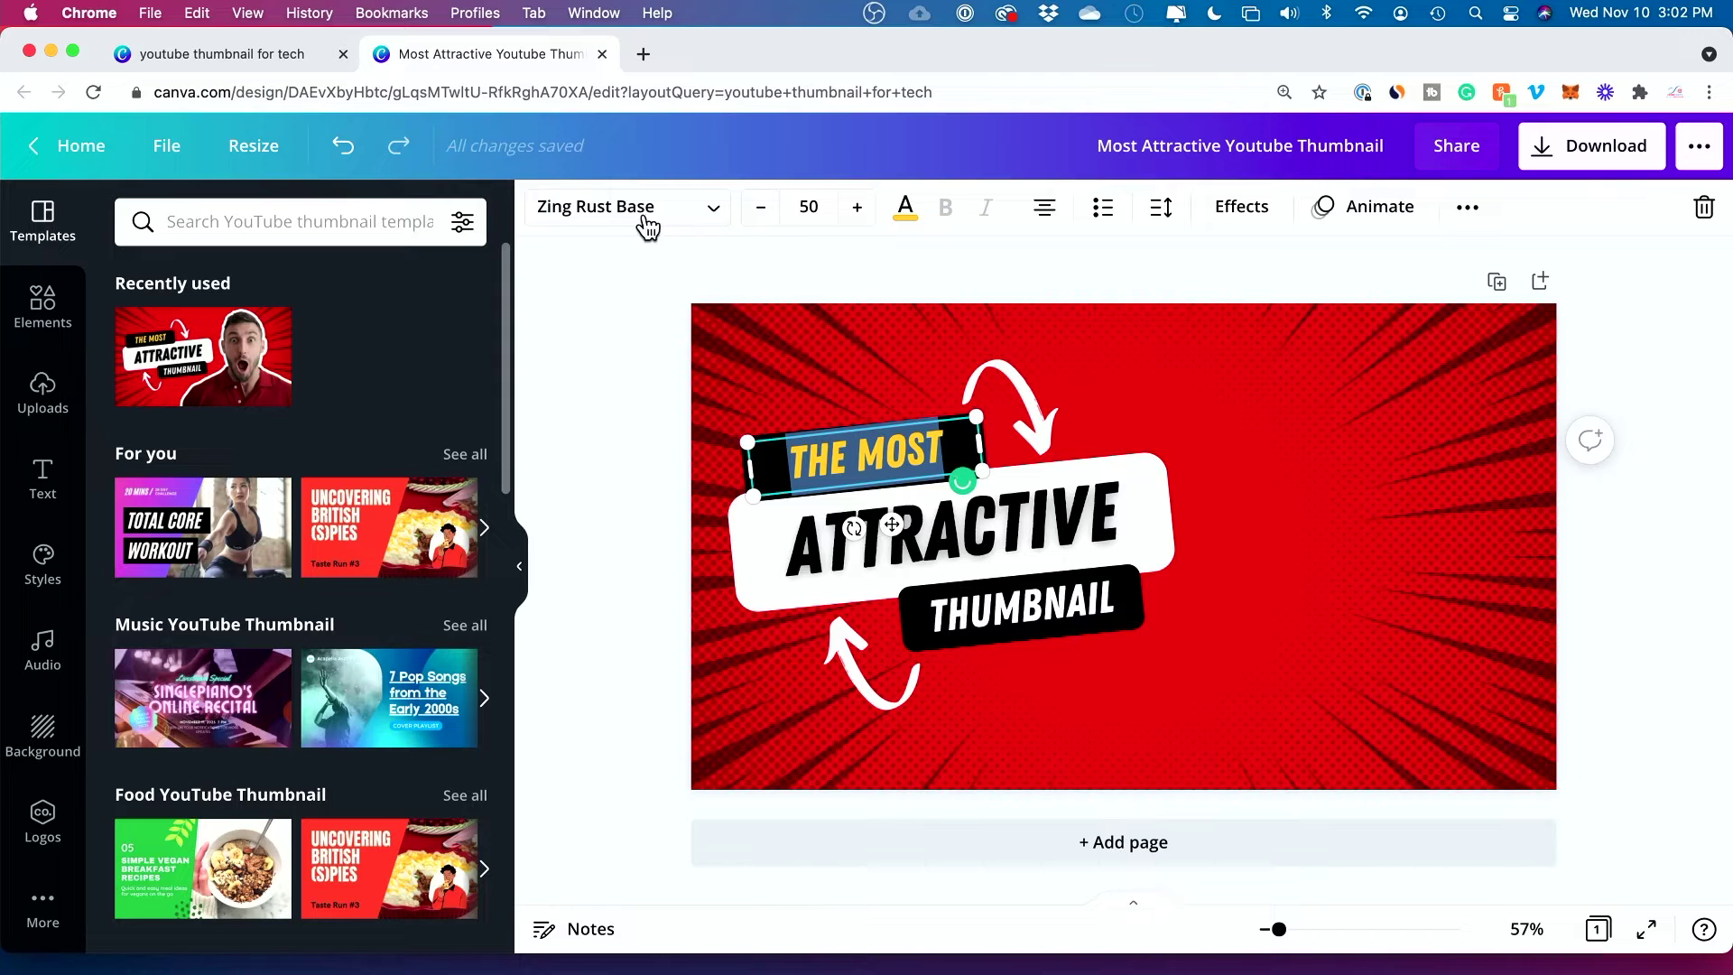
{"action": "left_click", "coordinate": [858, 210]}
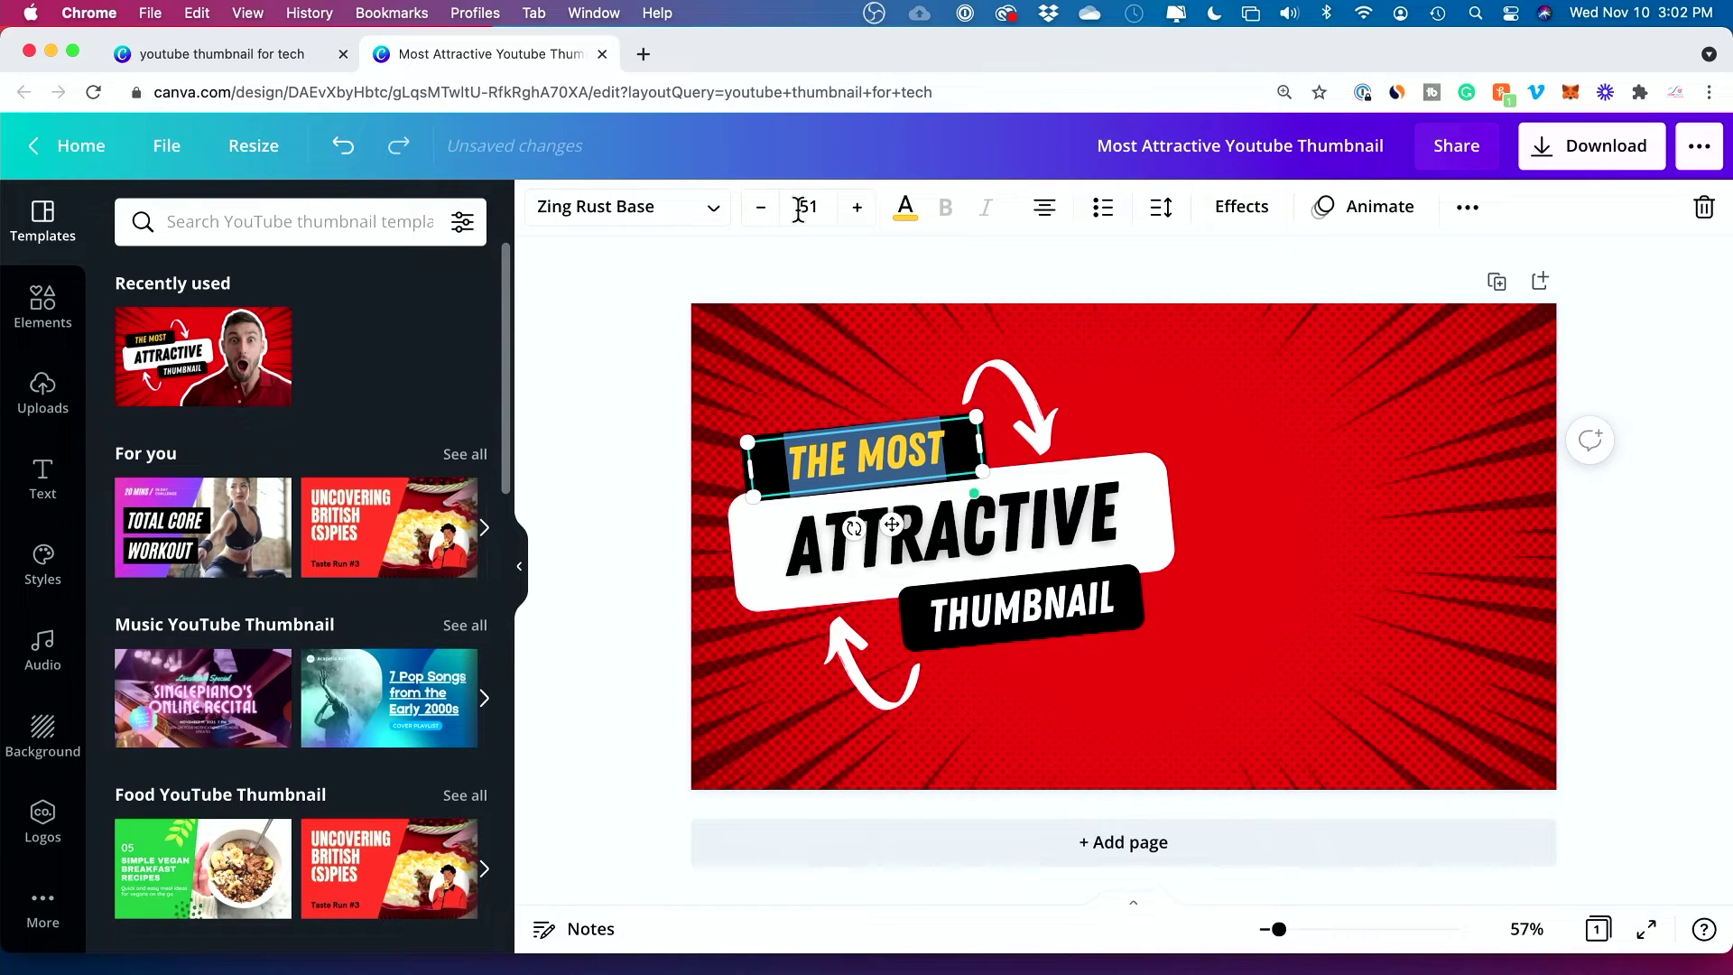
{"action": "left_click", "coordinate": [766, 213]}
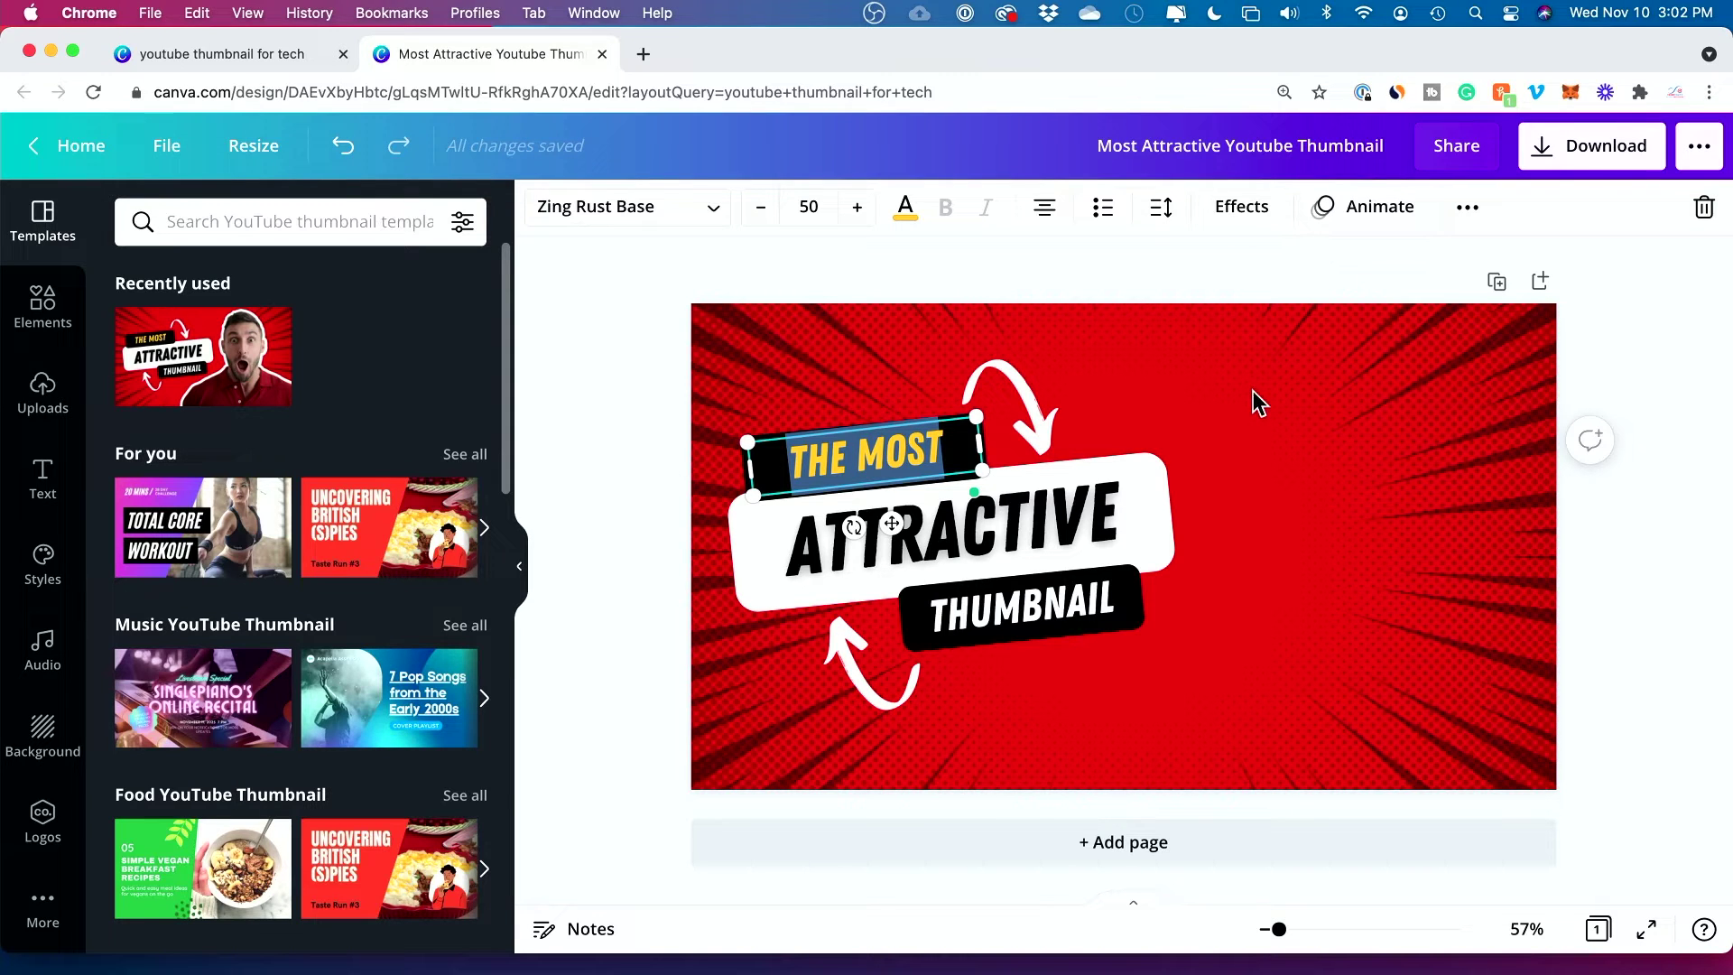
Replace the "ATTRACTIVE" text with "HIGHLY CLICKABLE" at font size 71.7, centred vertically in the white box.
{"action": "double_click", "coordinate": [975, 540]}
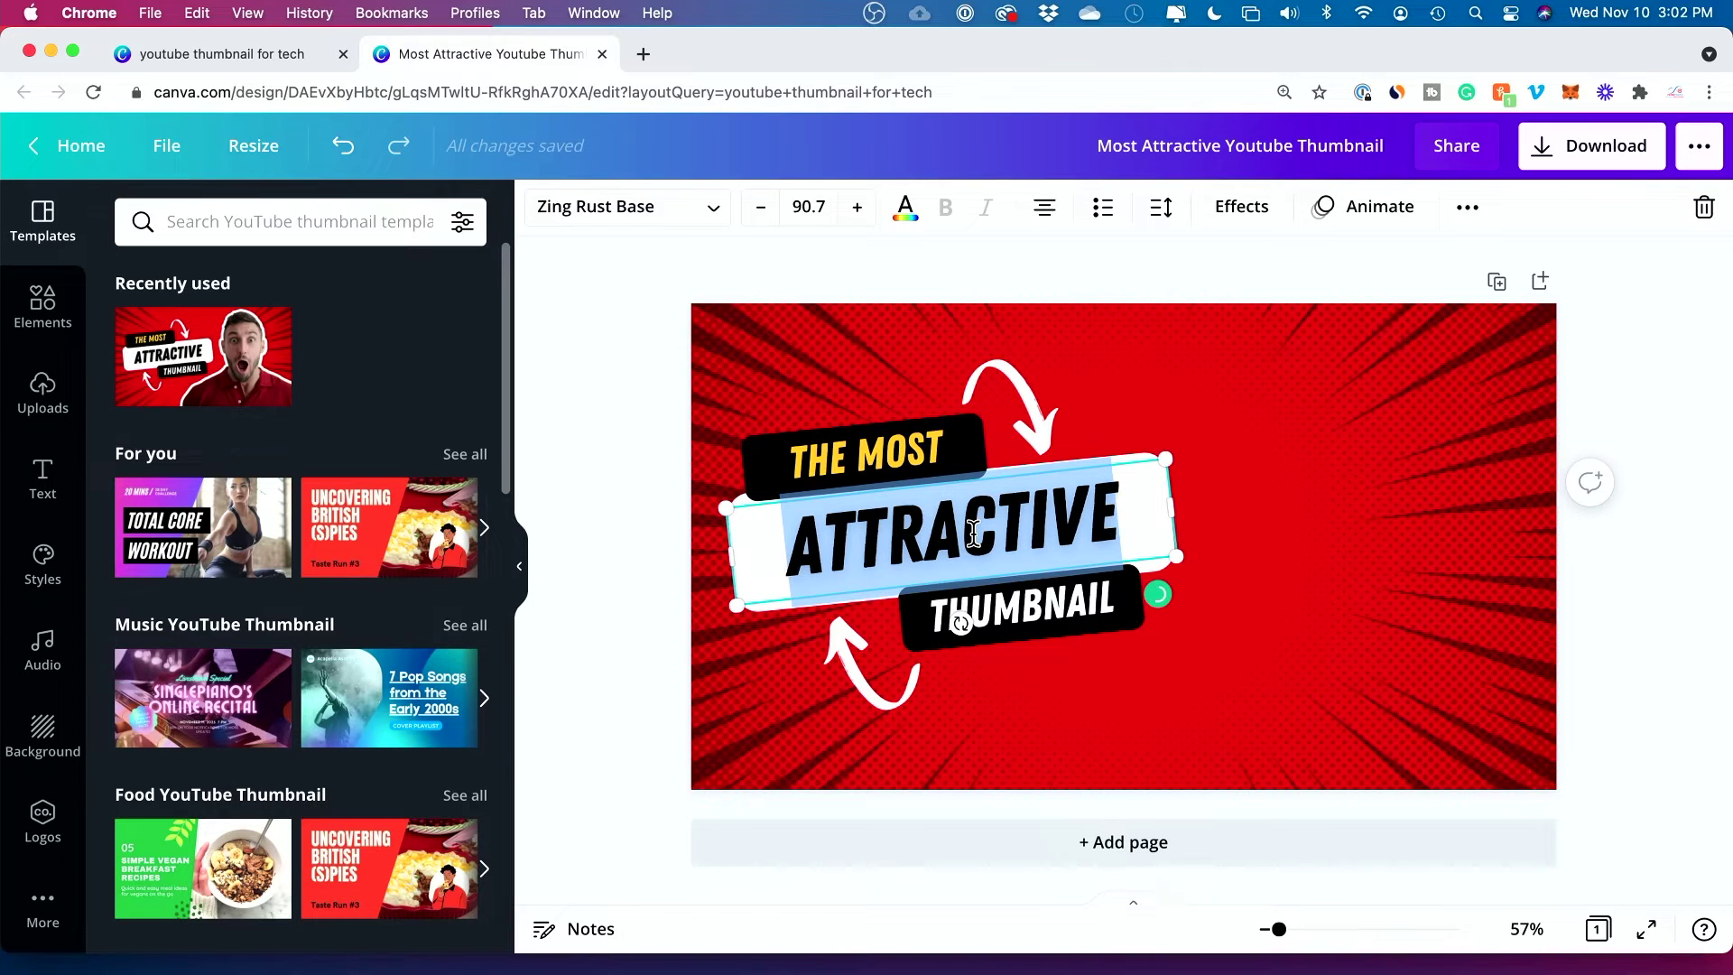
{"action": "type", "text": "HIGHLY CLIKACBLE"}
{"action": "left_click", "coordinate": [760, 207]}
{"action": "left_click", "coordinate": [760, 207]}
{"action": "left_click", "coordinate": [761, 206]}
{"action": "left_click", "coordinate": [760, 206]}
{"action": "left_click", "coordinate": [760, 206]}
{"action": "left_click", "coordinate": [760, 207]}
{"action": "left_click", "coordinate": [760, 207]}
{"action": "left_click", "coordinate": [760, 206]}
{"action": "left_click", "coordinate": [760, 207]}
{"action": "left_click", "coordinate": [760, 207]}
{"action": "left_click", "coordinate": [760, 207]}
{"action": "left_click", "coordinate": [760, 207]}
{"action": "left_click", "coordinate": [760, 207]}
{"action": "left_click", "coordinate": [760, 207]}
{"action": "left_click", "coordinate": [760, 207]}
{"action": "left_click", "coordinate": [761, 207]}
{"action": "left_click", "coordinate": [760, 207]}
{"action": "left_click", "coordinate": [760, 207]}
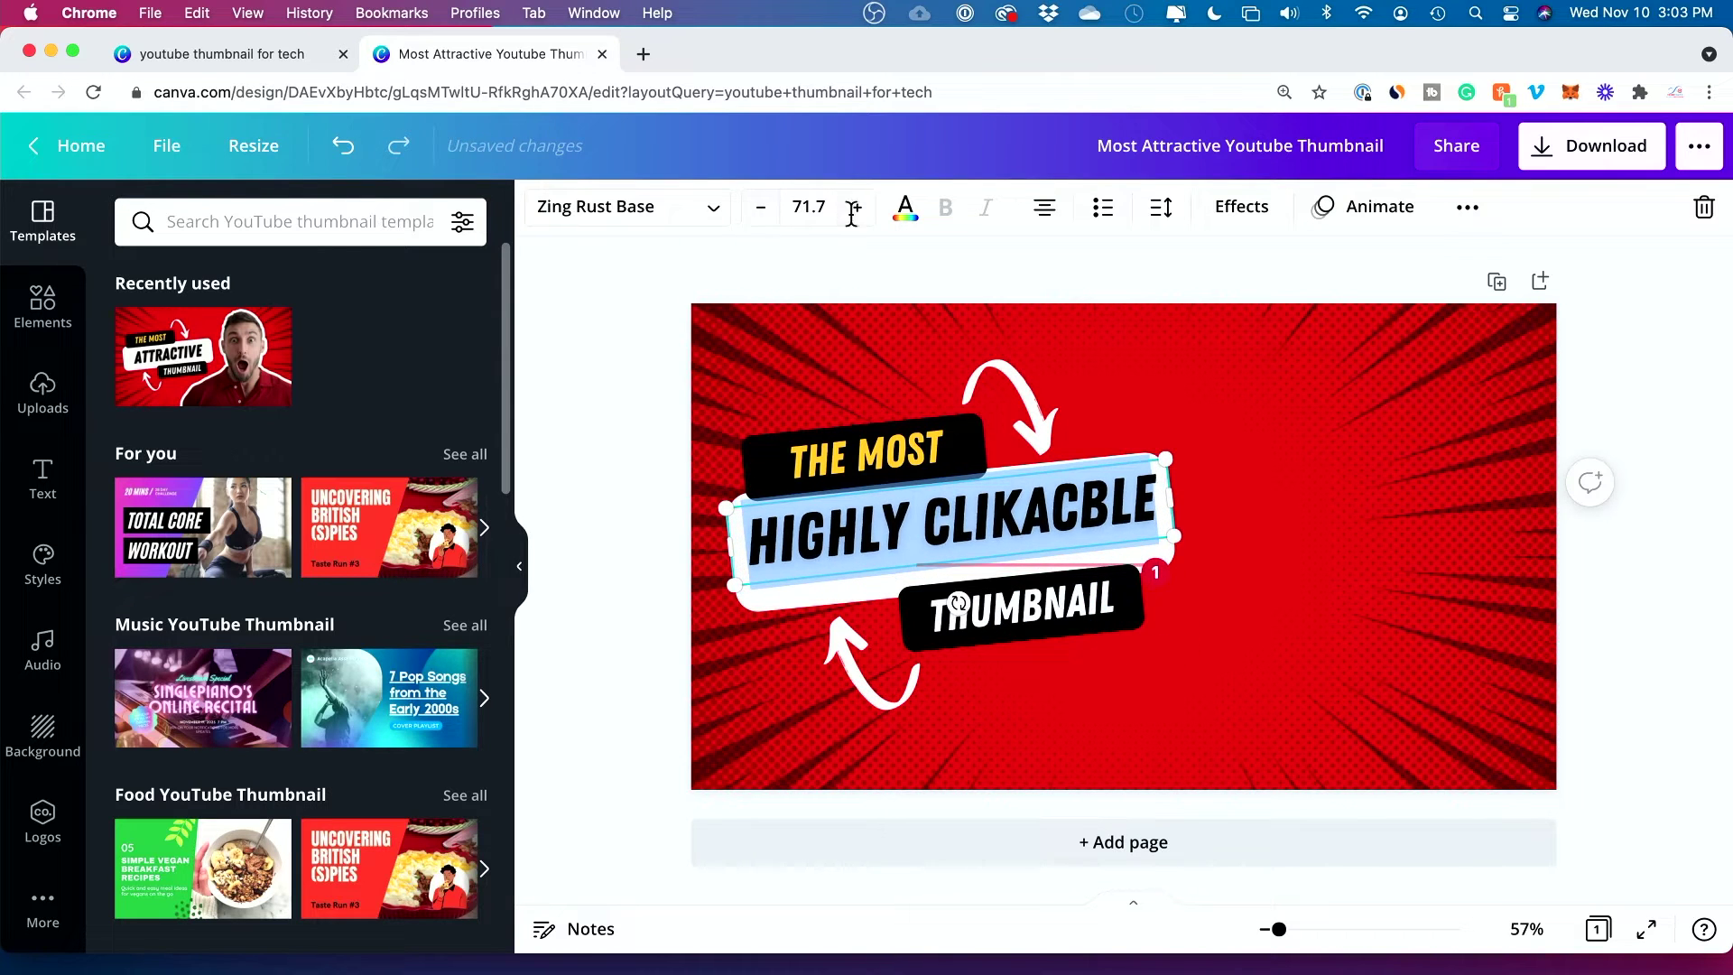
{"action": "left_click", "coordinate": [642, 462]}
{"action": "left_click_drag", "start_coordinate": [961, 532], "coordinate": [958, 545]}
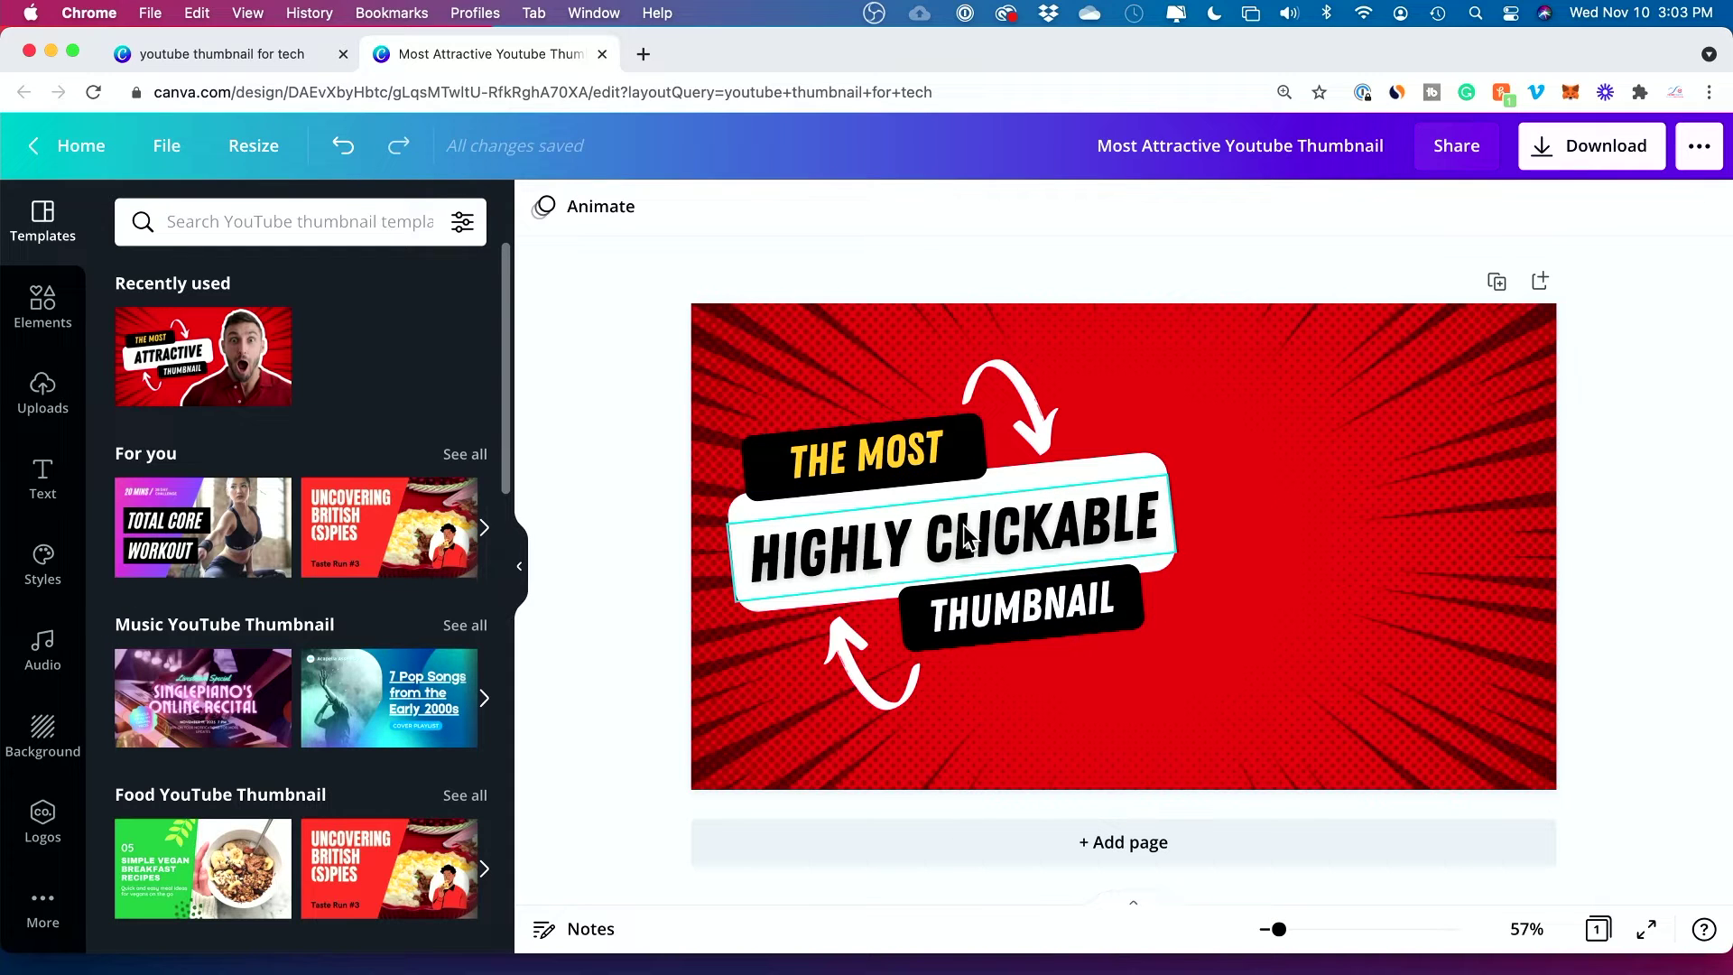
Try deleting the white curved arrow above the headline and undo the deletion.
{"action": "left_click", "coordinate": [1033, 414]}
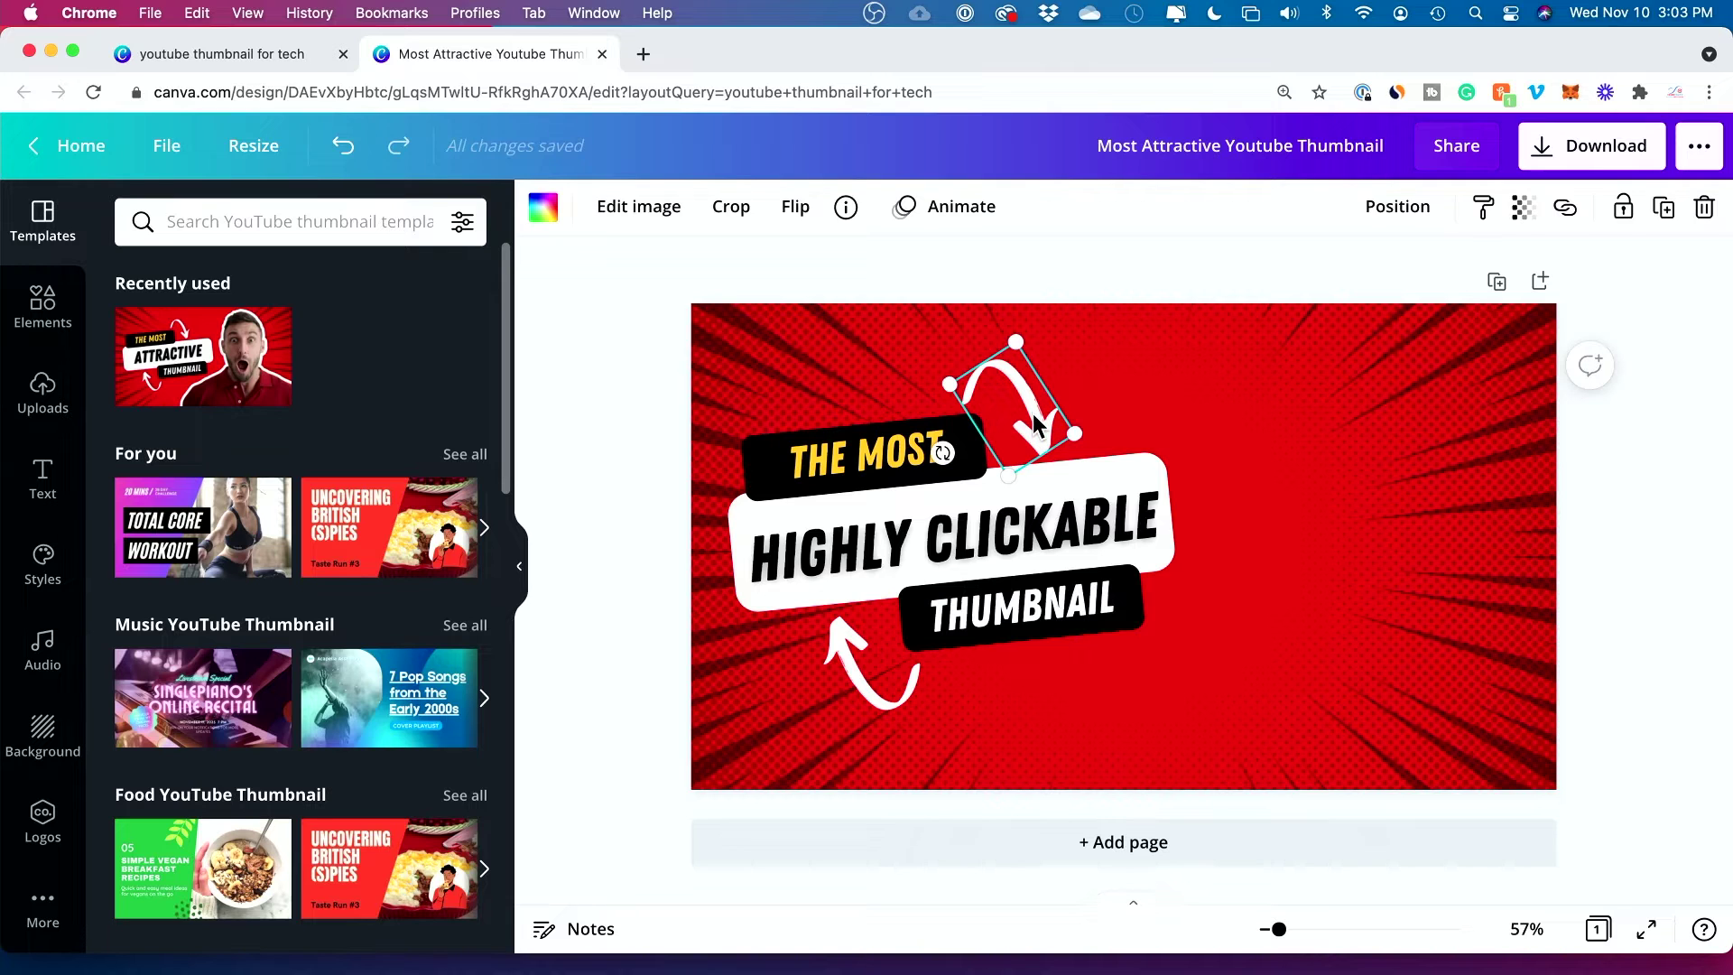
{"action": "key", "text": "Delete"}
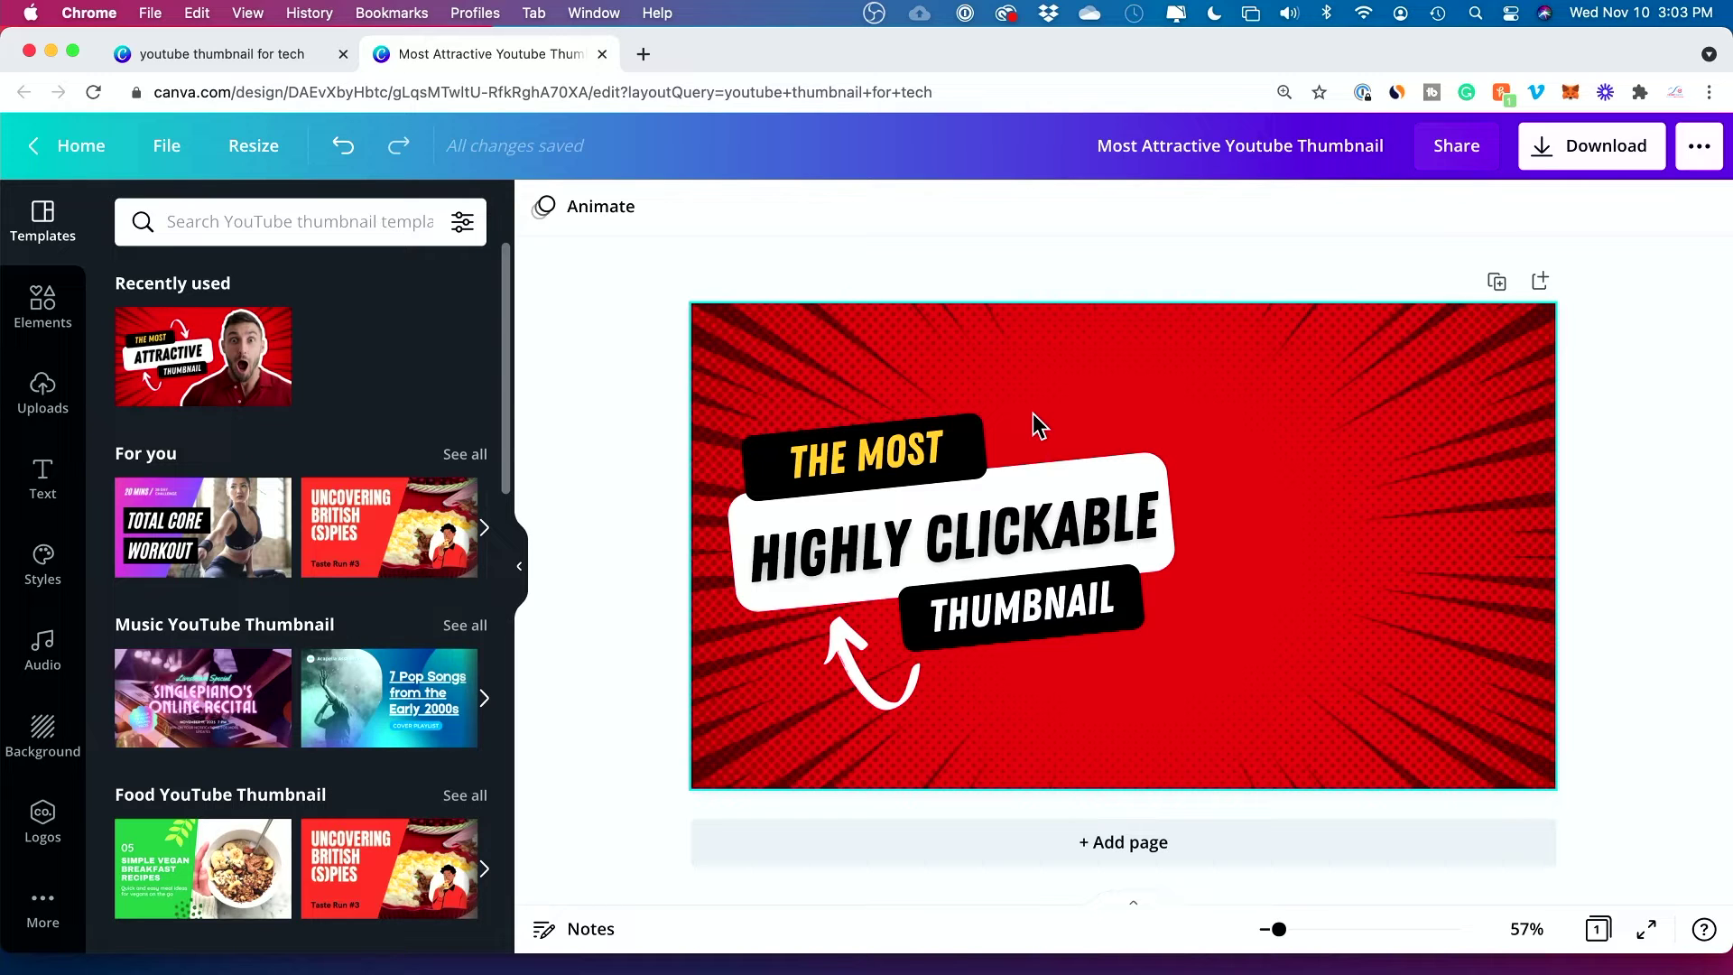
{"action": "key", "text": "super+z"}
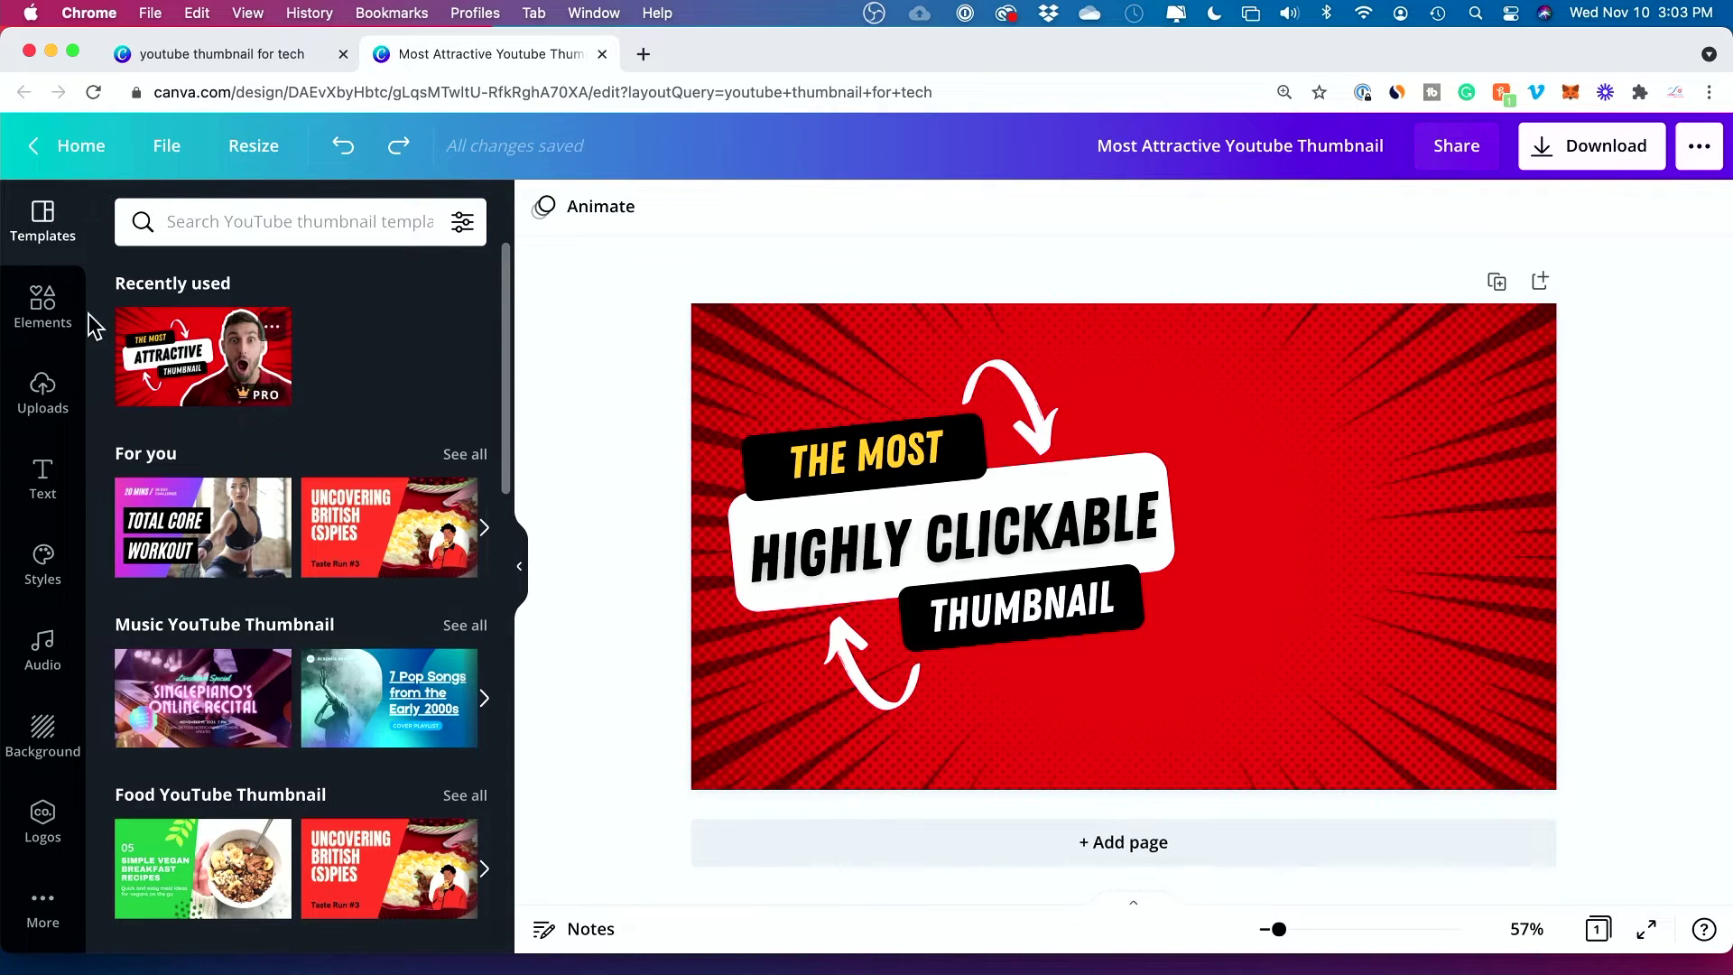
Add a white curved arrow from the graphics elements to the empty red area beside the headline.
{"action": "left_click", "coordinate": [41, 307]}
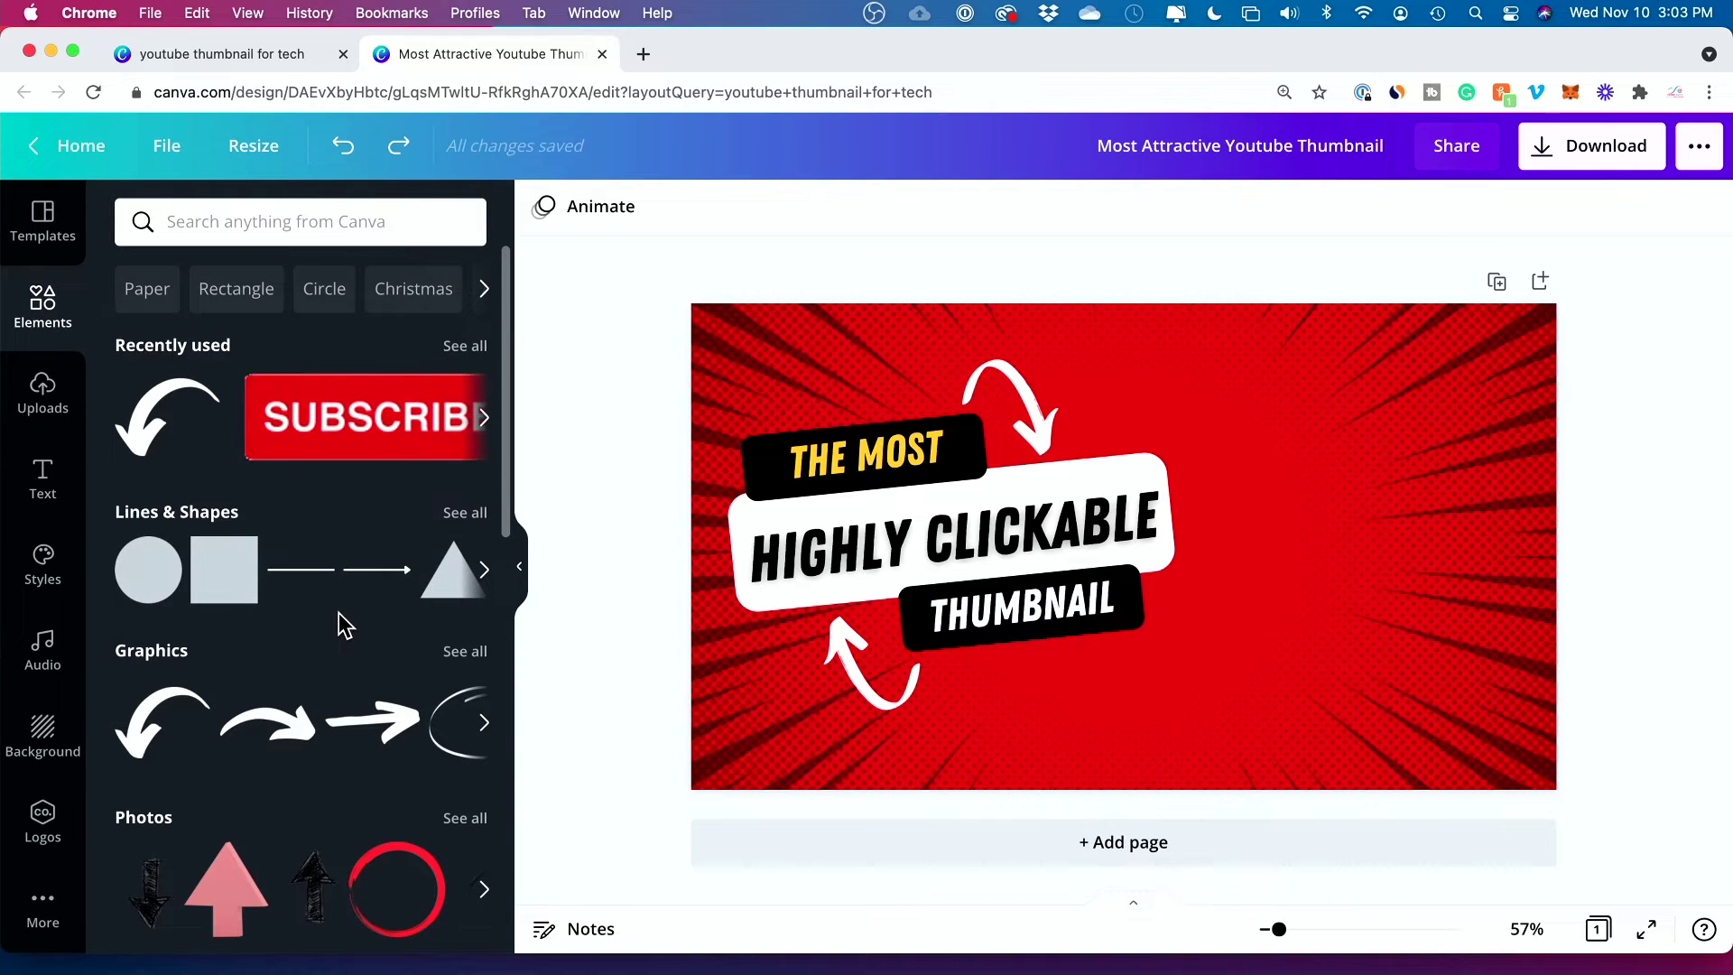
{"action": "scroll", "coordinate": [343, 625], "scroll_direction": "down", "scroll_amount": 1}
{"action": "scroll", "coordinate": [343, 625], "scroll_direction": "down", "scroll_amount": 3}
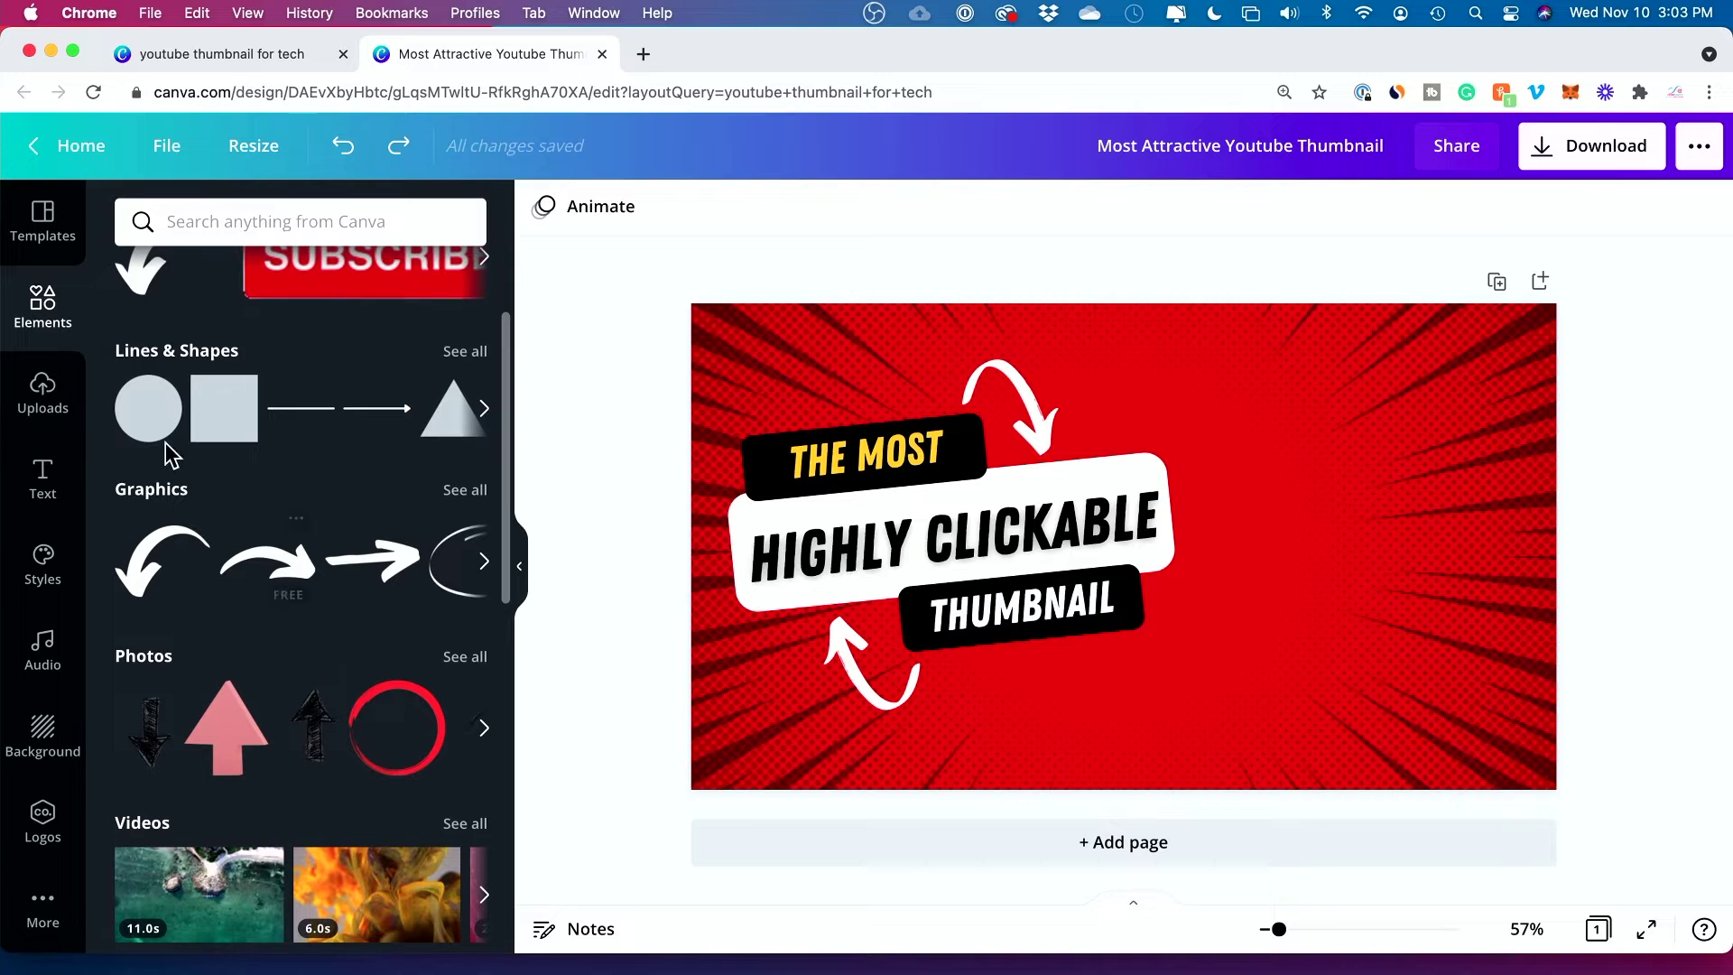
{"action": "left_click", "coordinate": [839, 691]}
{"action": "scroll", "coordinate": [140, 406], "scroll_direction": "up", "scroll_amount": 4}
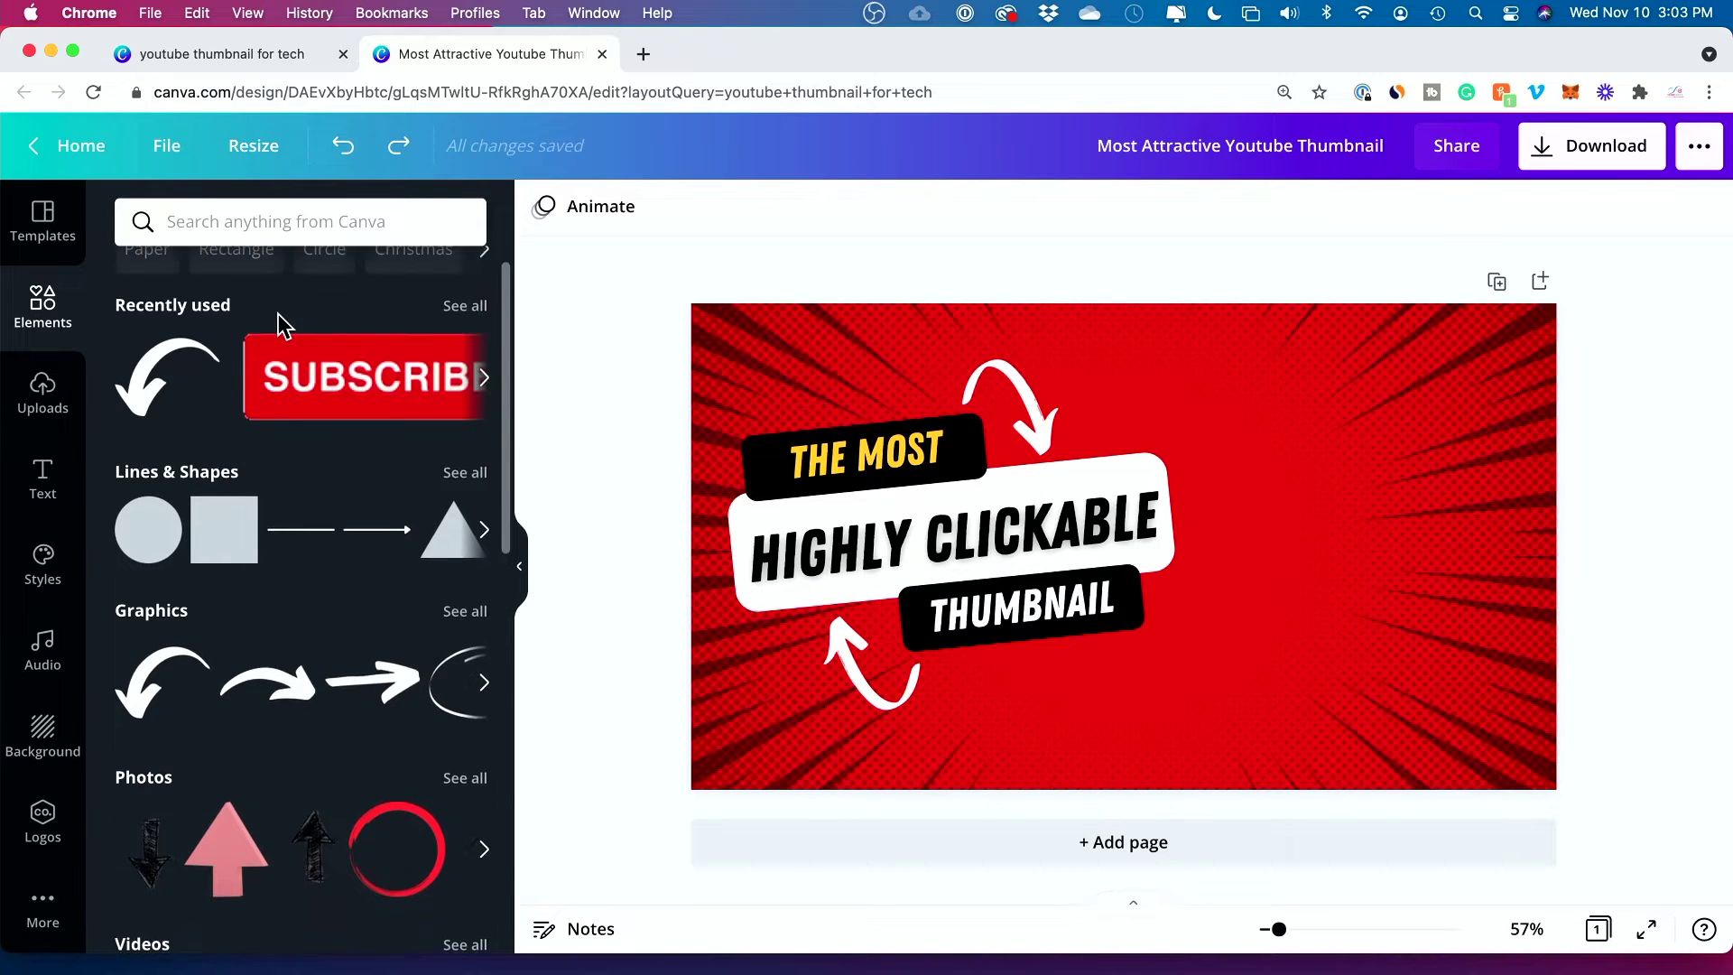
{"action": "left_click_drag", "start_coordinate": [163, 709], "coordinate": [1190, 506]}
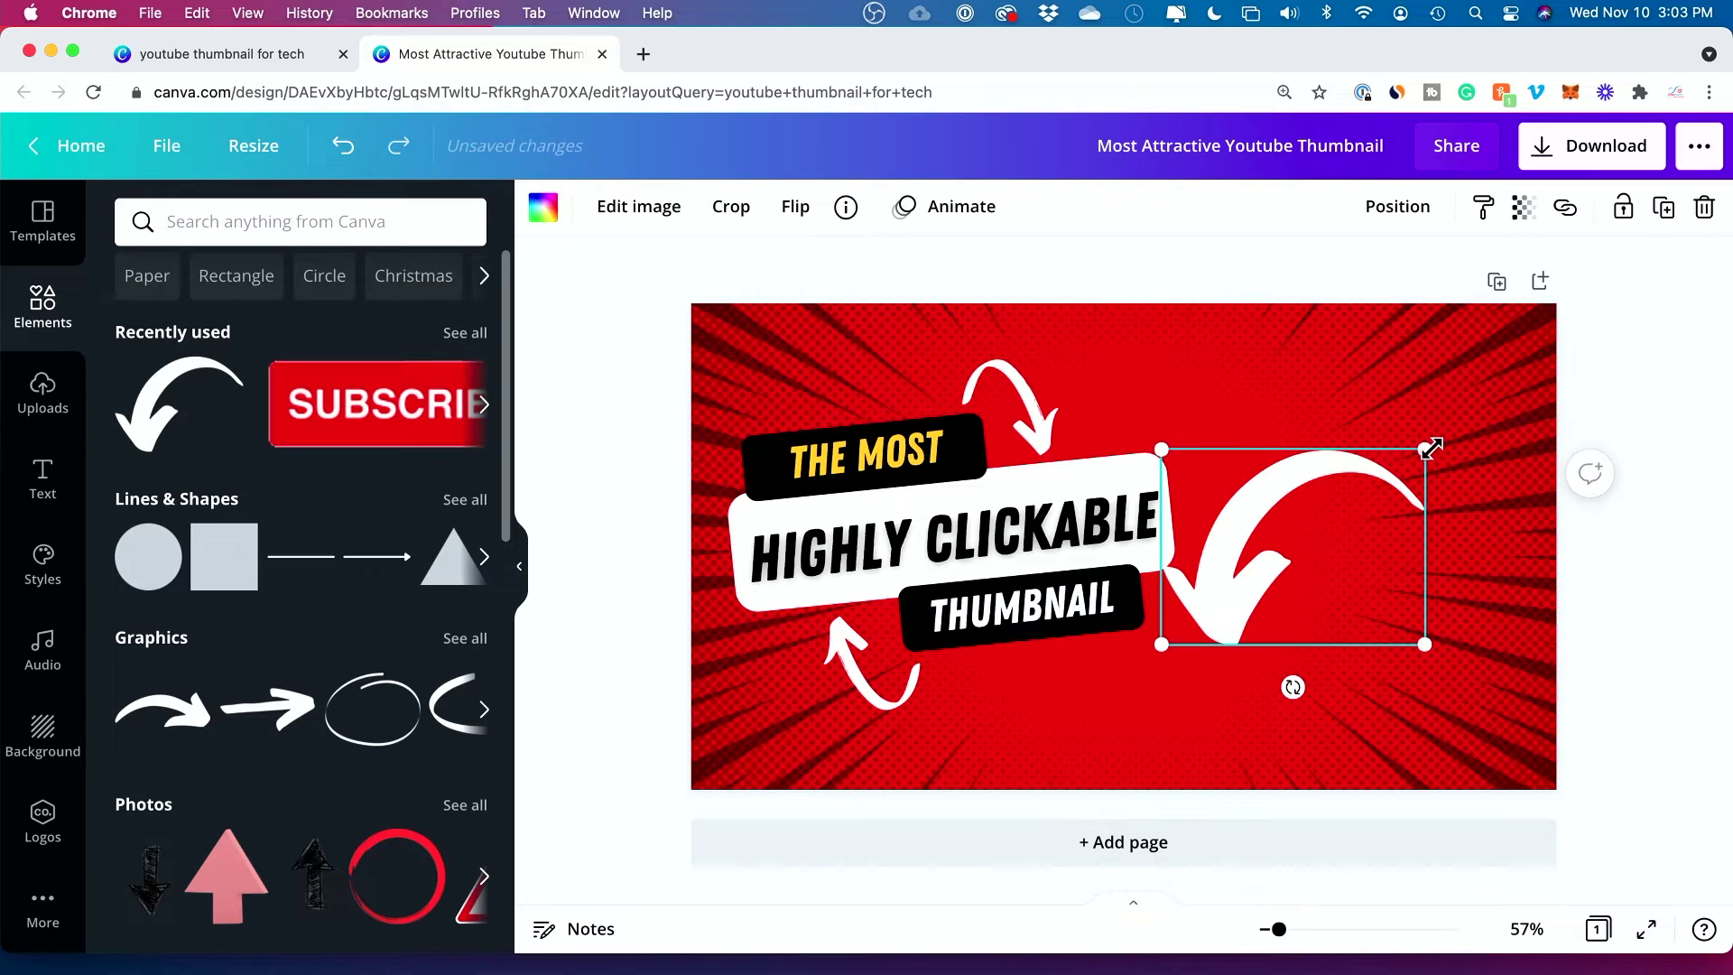
Try moving, shrinking and rotating the added white arrow, and delete it from the thumbnail.
{"action": "left_click_drag", "start_coordinate": [1292, 526], "coordinate": [1338, 511]}
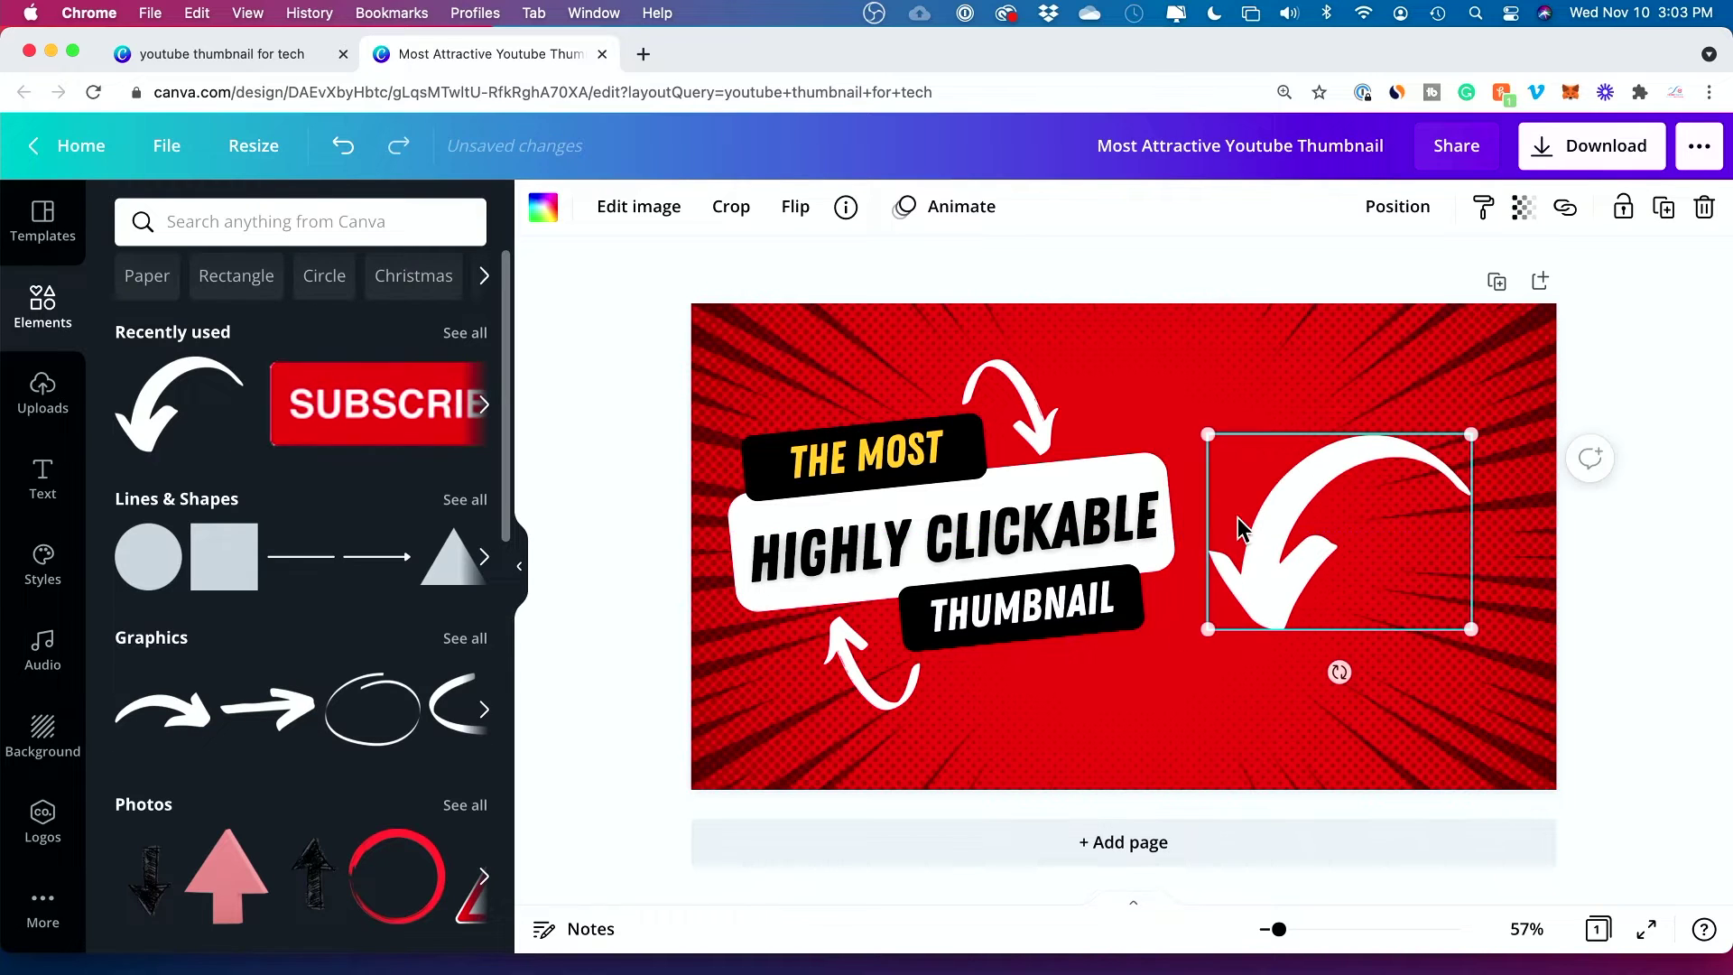
{"action": "left_click_drag", "start_coordinate": [1207, 434], "coordinate": [1246, 460]}
{"action": "left_click_drag", "start_coordinate": [1359, 673], "coordinate": [1478, 560]}
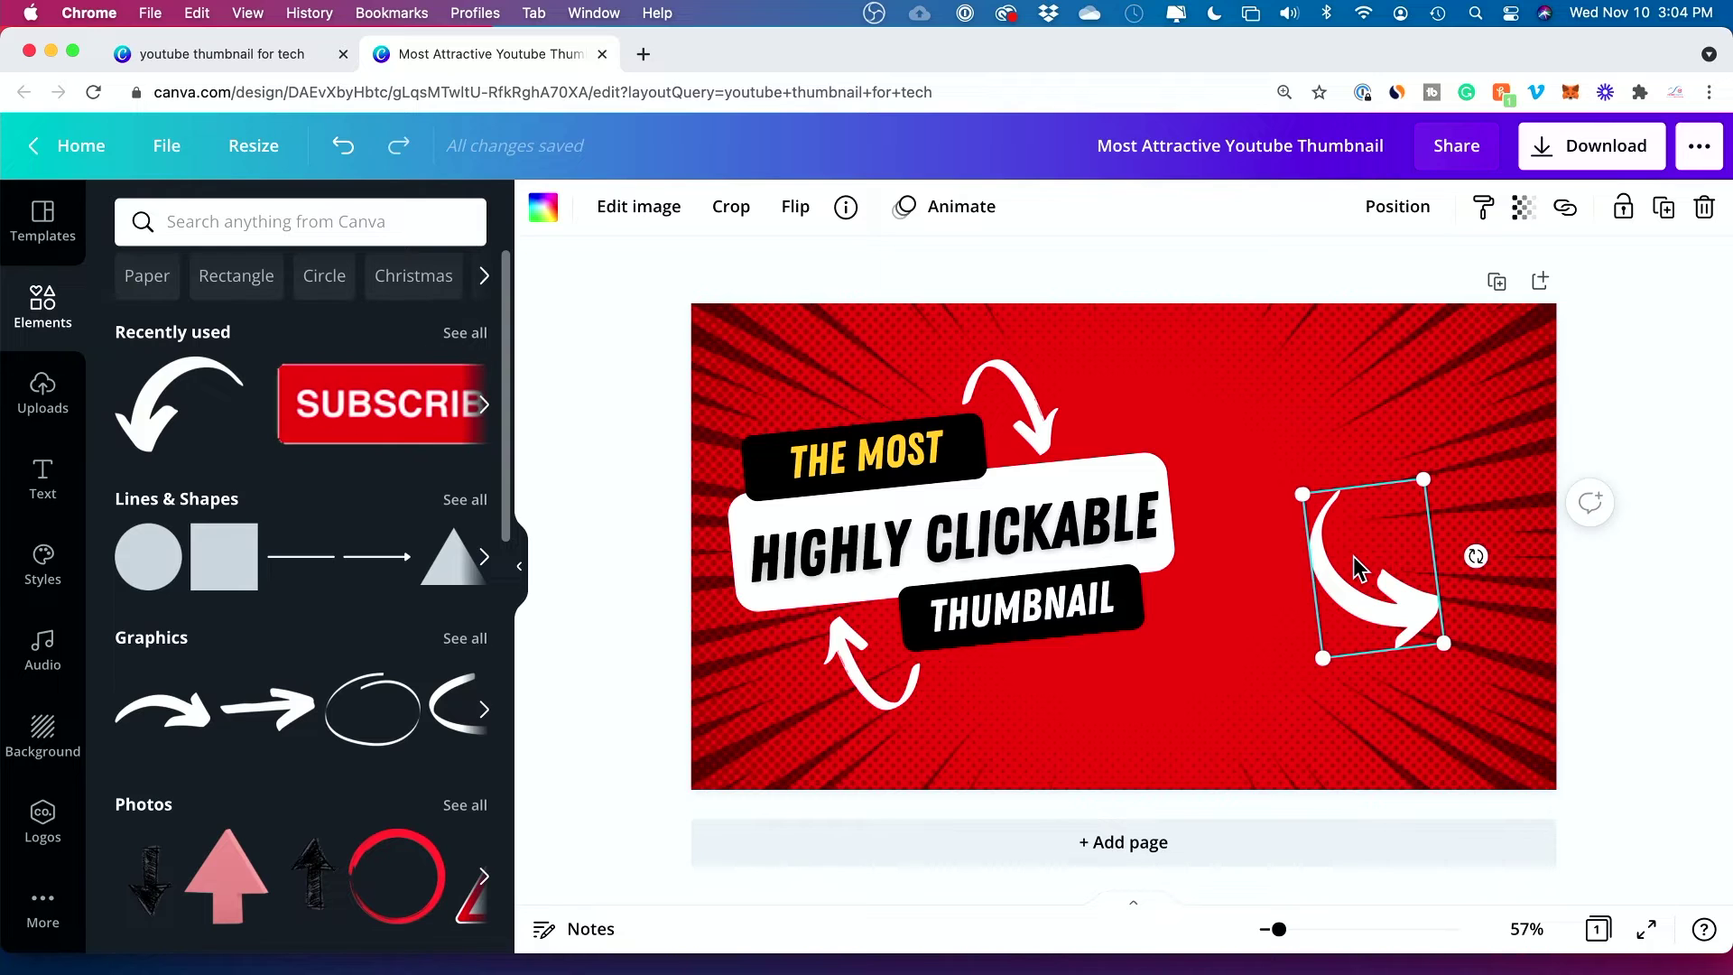
{"action": "key", "text": "Delete"}
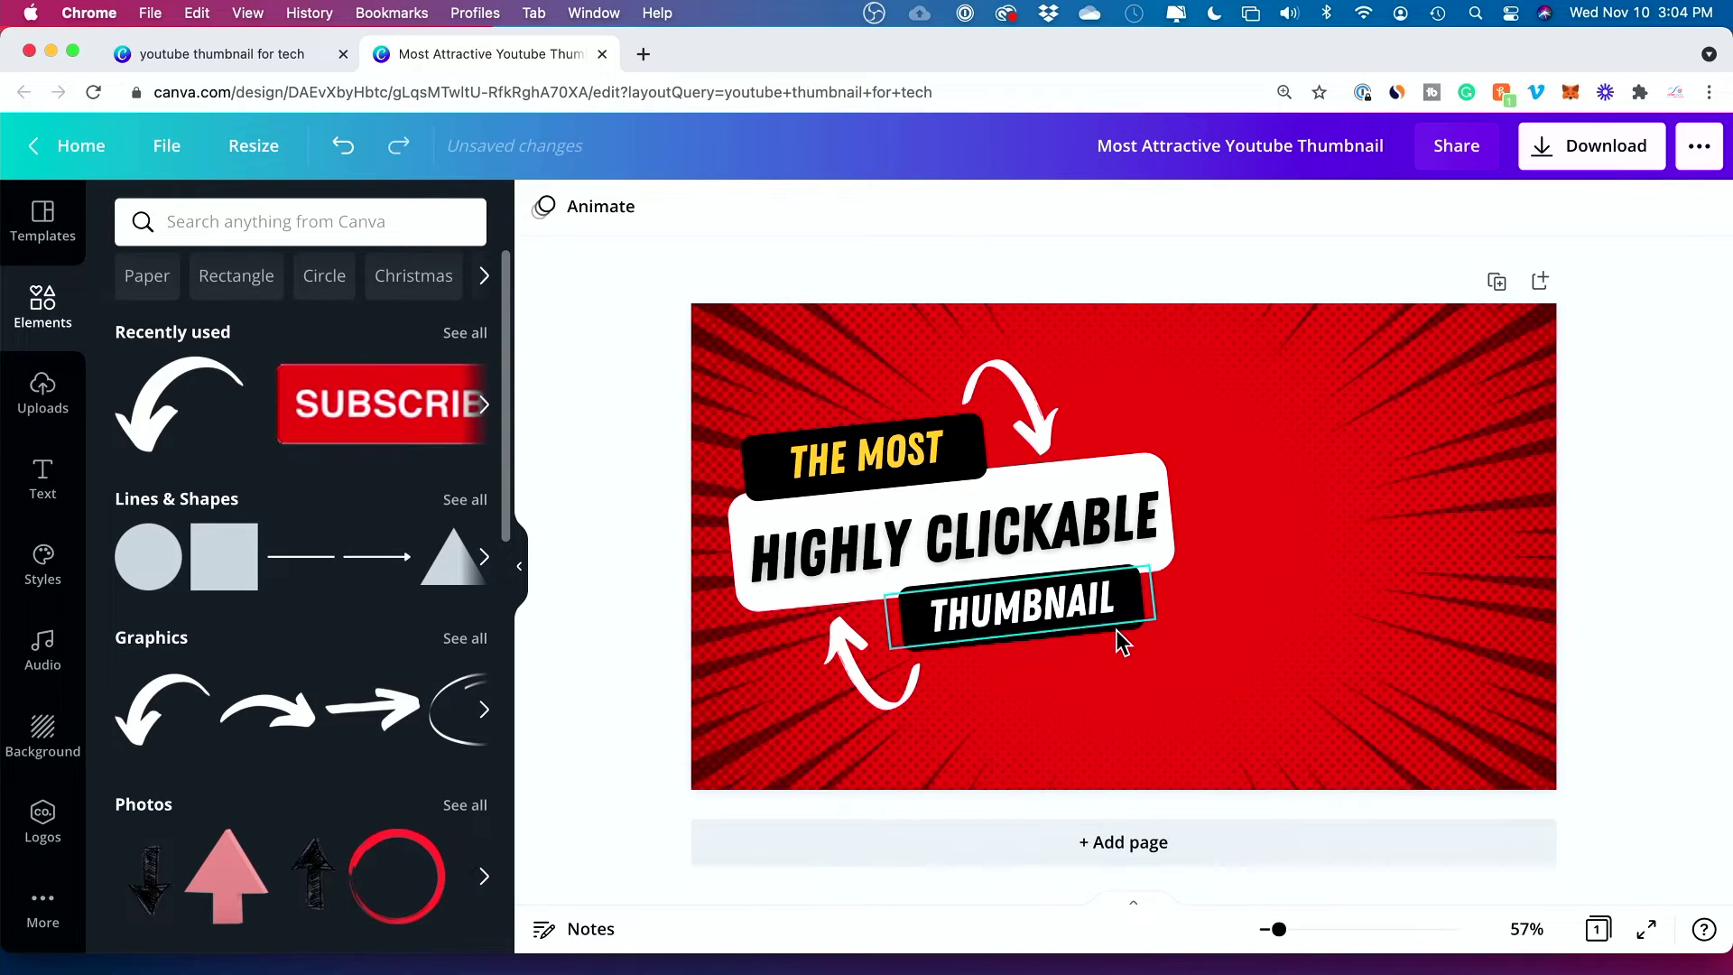
Try deleting the white box behind "HIGHLY CLICKABLE" and undo the deletion.
{"action": "left_click", "coordinate": [1121, 642]}
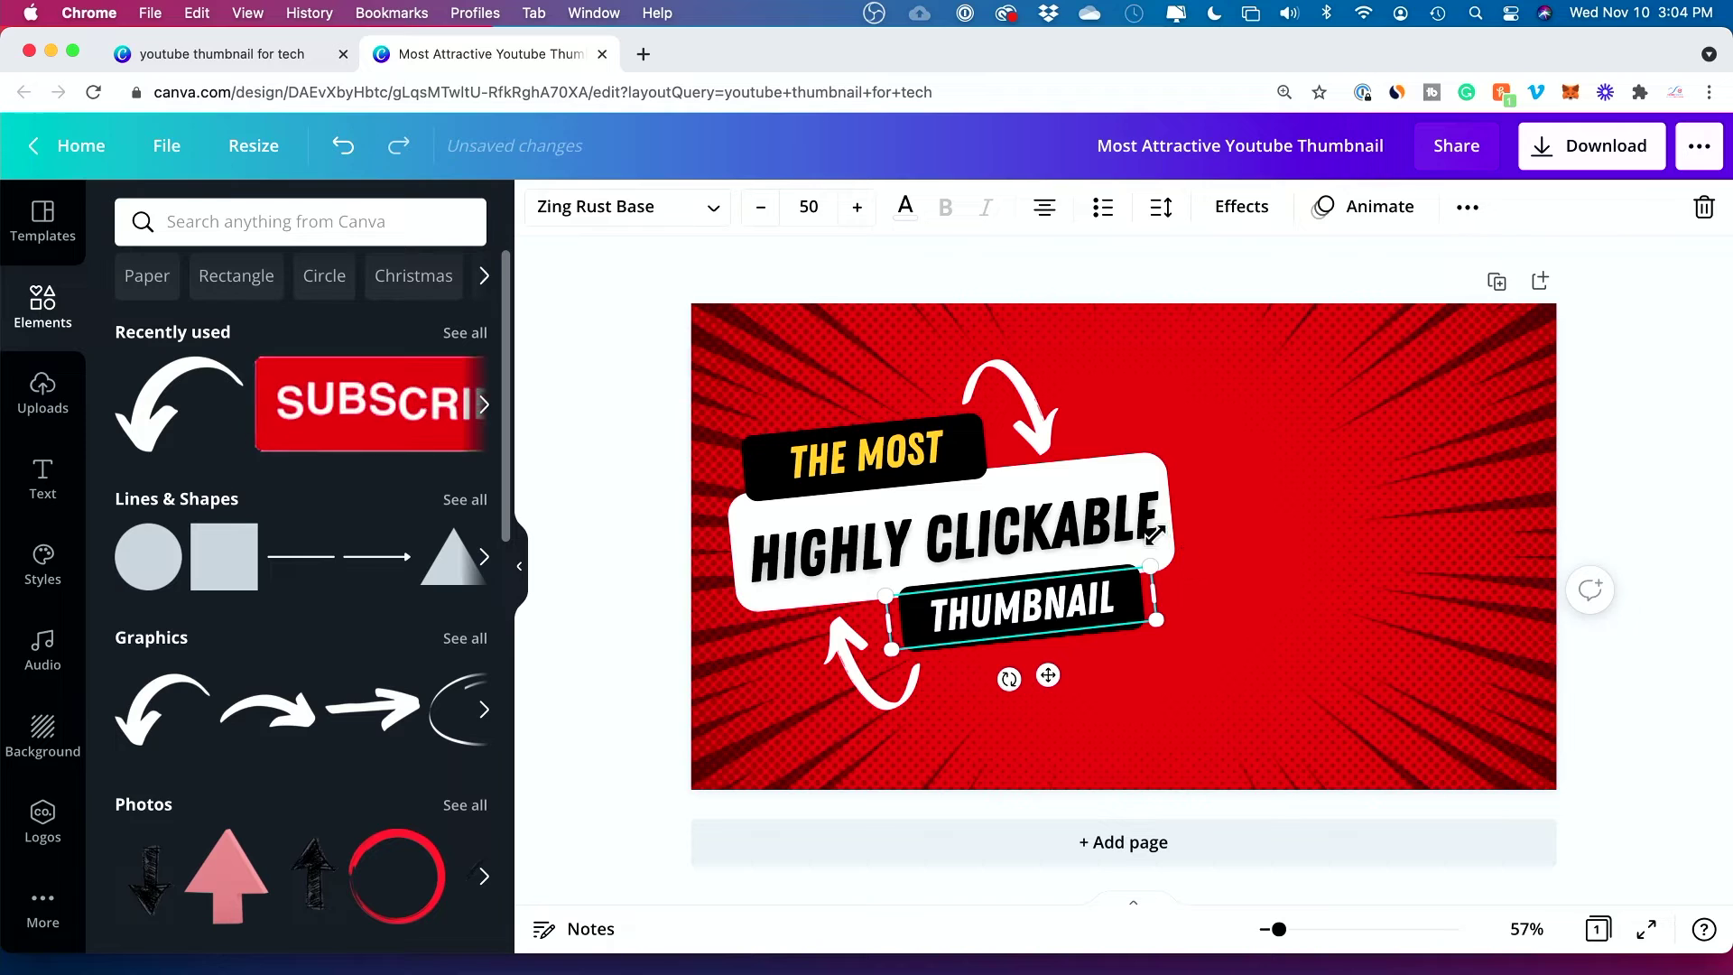
{"action": "left_click", "coordinate": [1110, 474]}
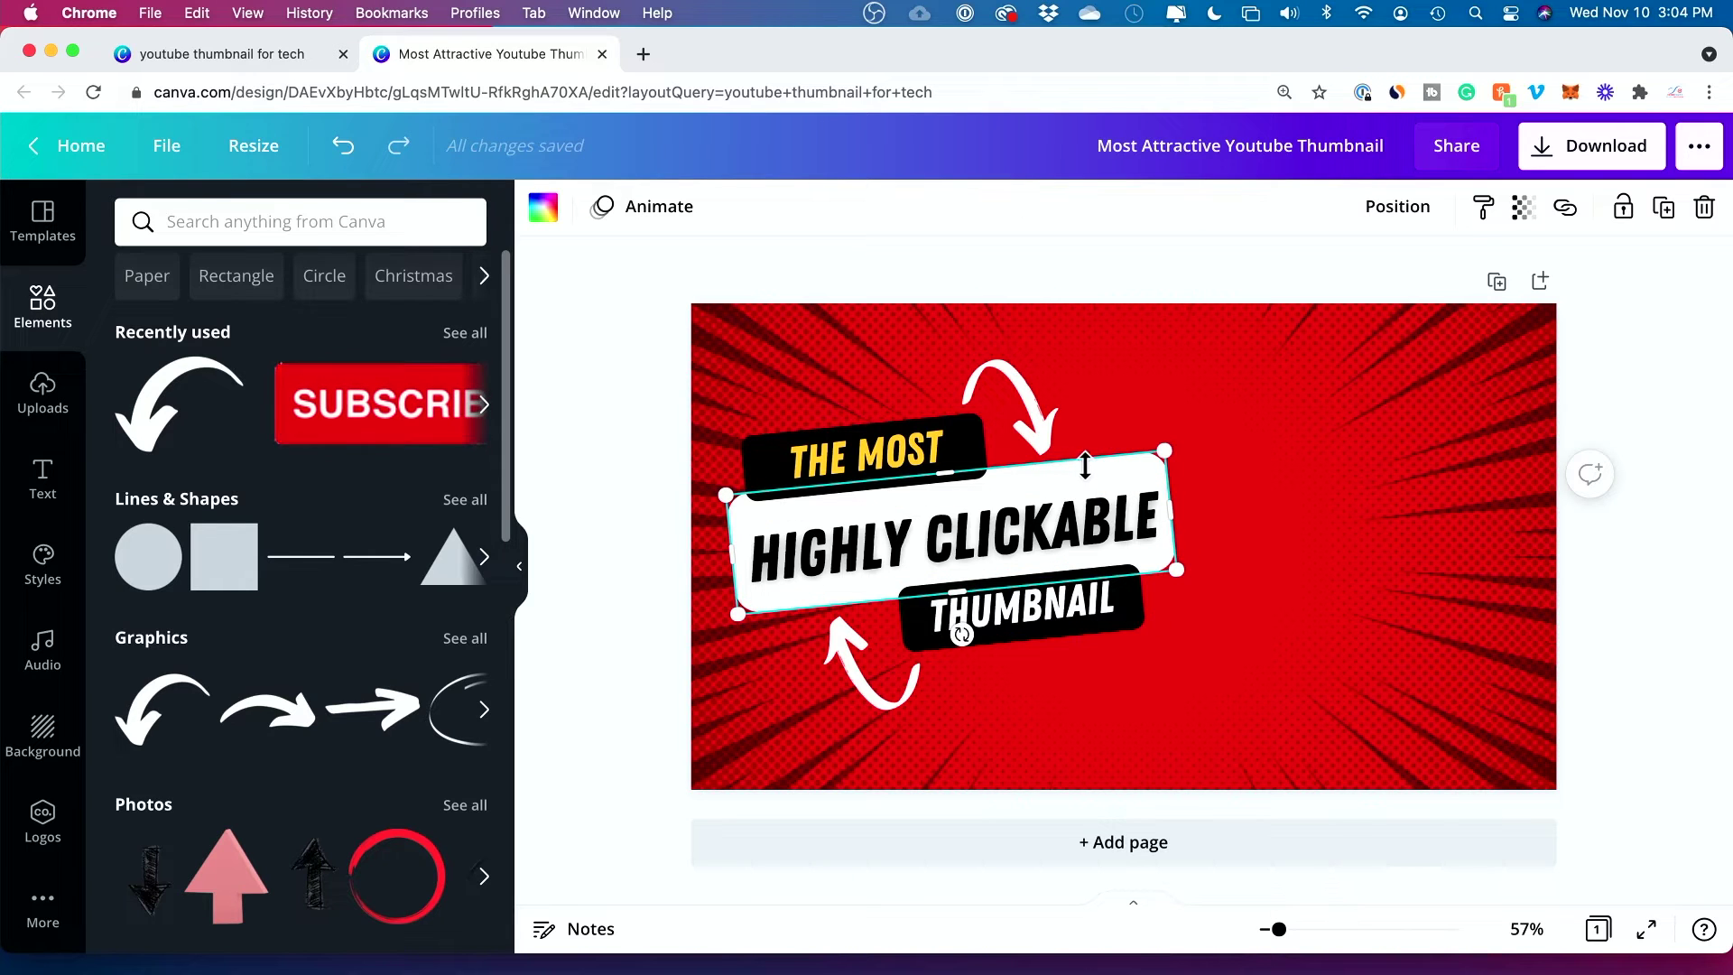
{"action": "key", "text": "Delete"}
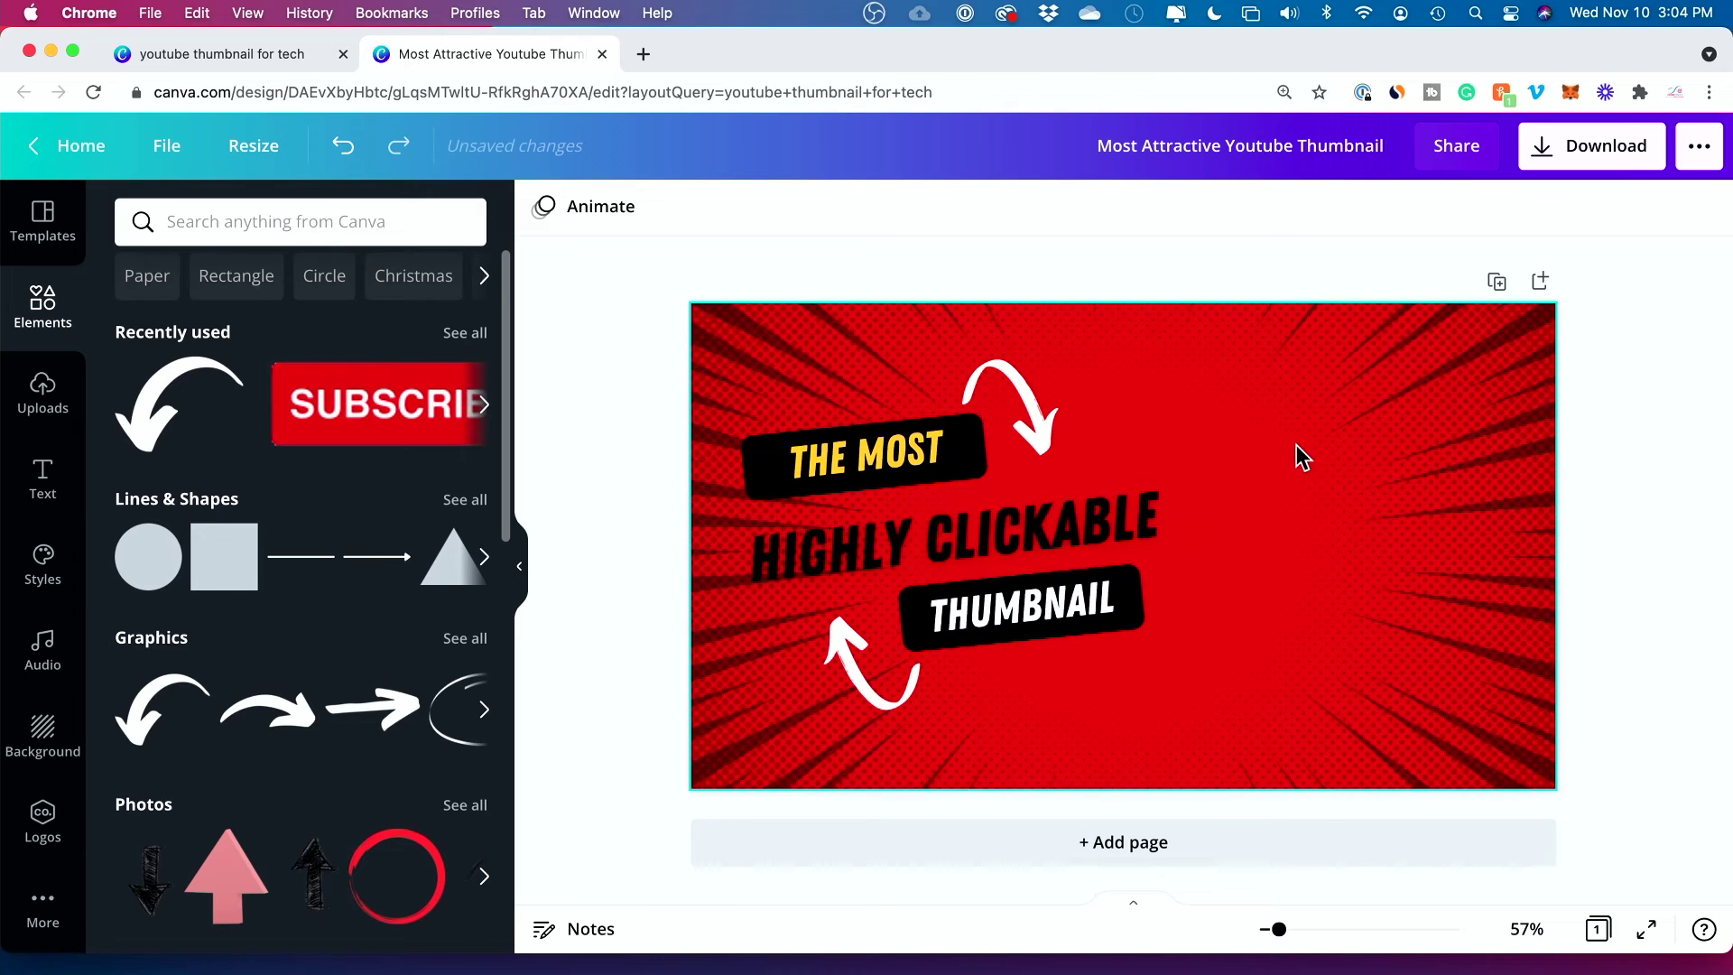
{"action": "key", "text": "super+z"}
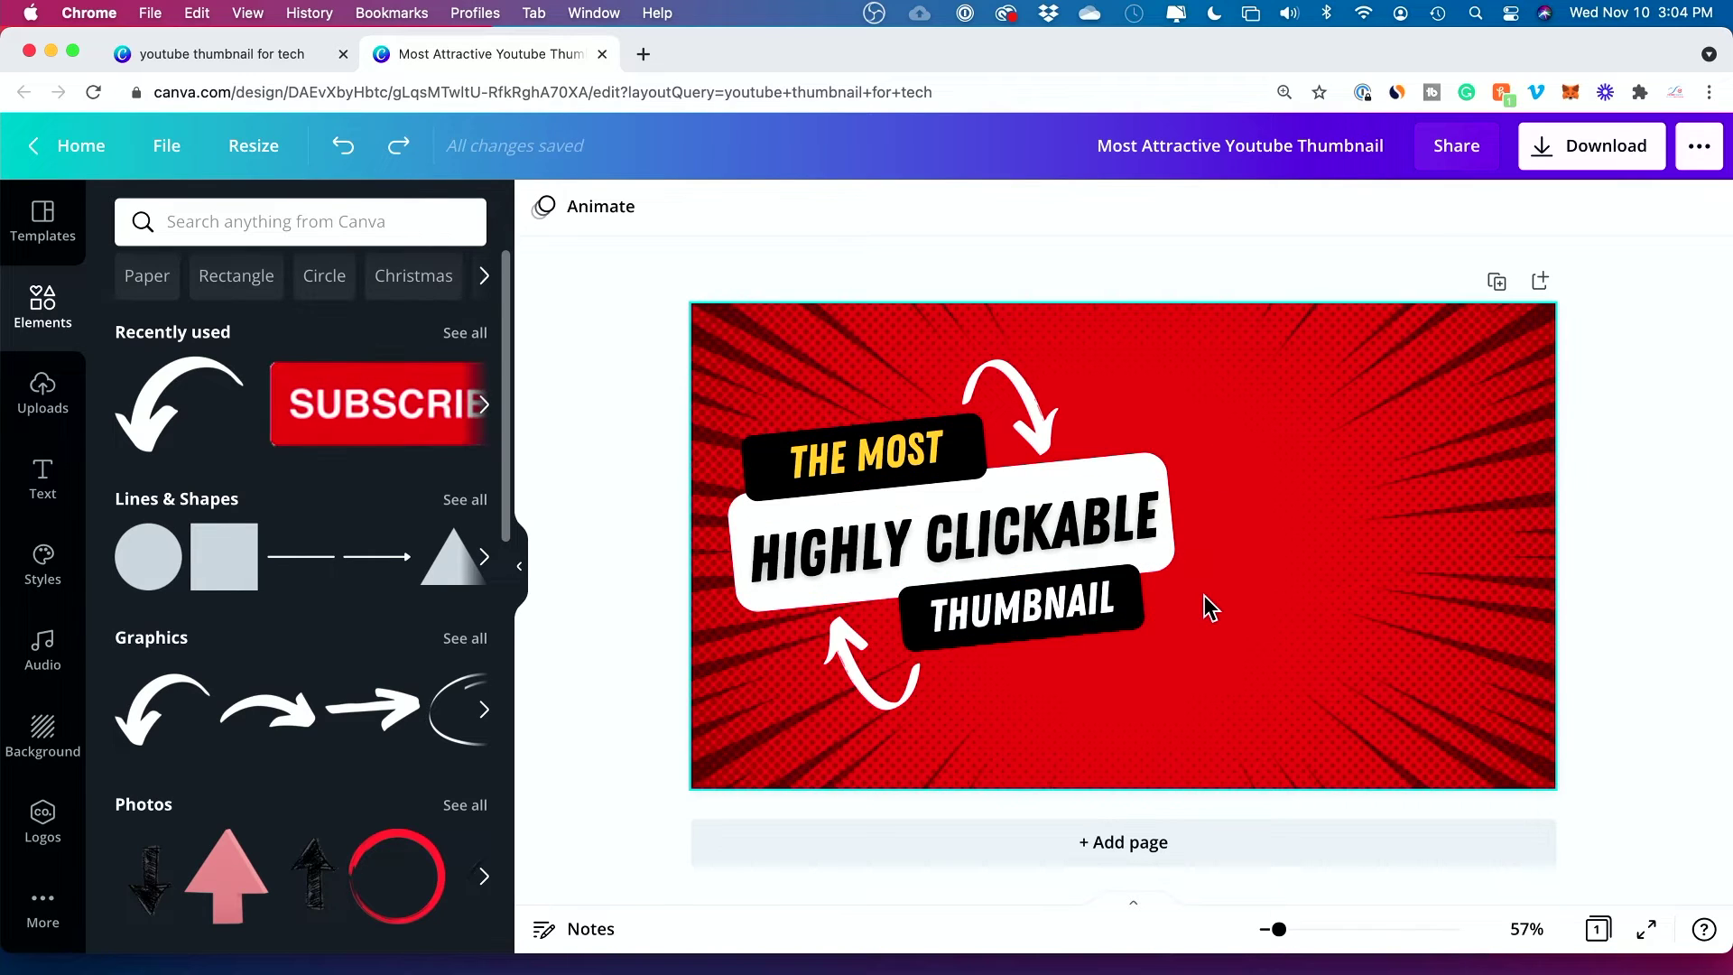
Replace the "THE MOST" text with "CREATE" at font size 67, centred vertically in its black box.
{"action": "double_click", "coordinate": [867, 455]}
{"action": "type", "text": "CREATE"}
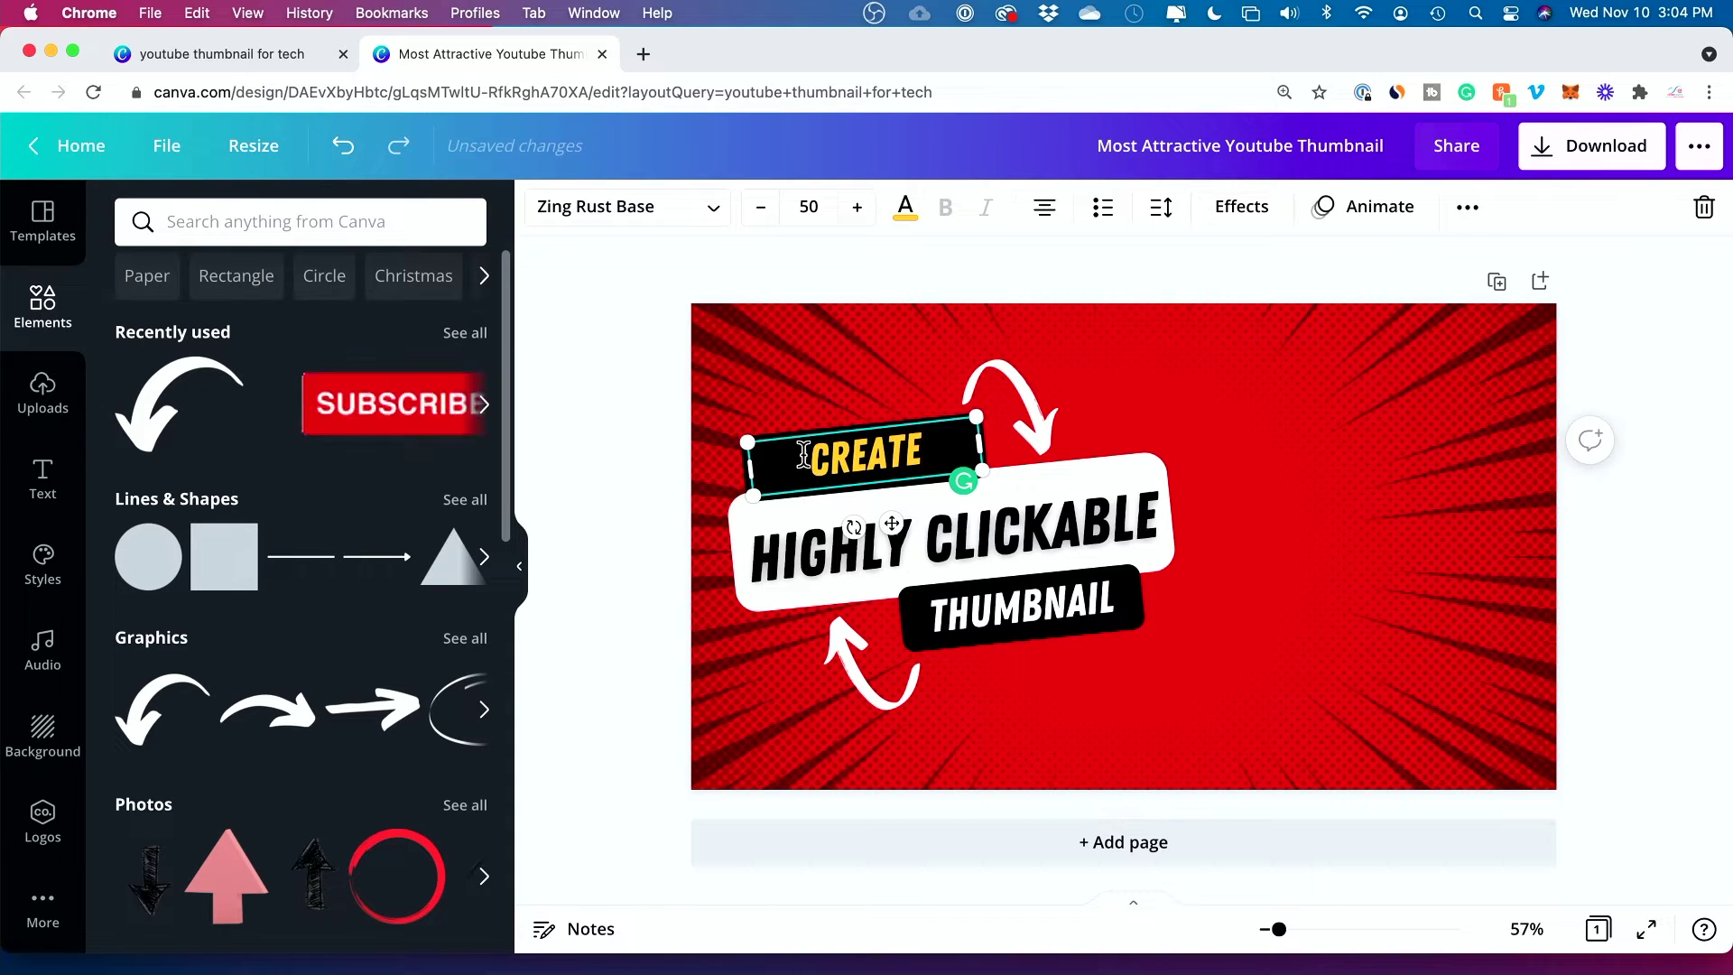
{"action": "left_click", "coordinate": [862, 209]}
{"action": "left_click", "coordinate": [862, 209]}
{"action": "left_click", "coordinate": [862, 210]}
{"action": "left_click", "coordinate": [862, 209]}
{"action": "left_click", "coordinate": [862, 209]}
{"action": "left_click", "coordinate": [863, 209]}
{"action": "left_click", "coordinate": [862, 210]}
{"action": "left_click", "coordinate": [862, 209]}
{"action": "left_click", "coordinate": [862, 210]}
{"action": "left_click", "coordinate": [862, 209]}
{"action": "left_click", "coordinate": [862, 209]}
{"action": "left_click", "coordinate": [862, 210]}
{"action": "left_click", "coordinate": [863, 210]}
{"action": "left_click", "coordinate": [863, 209]}
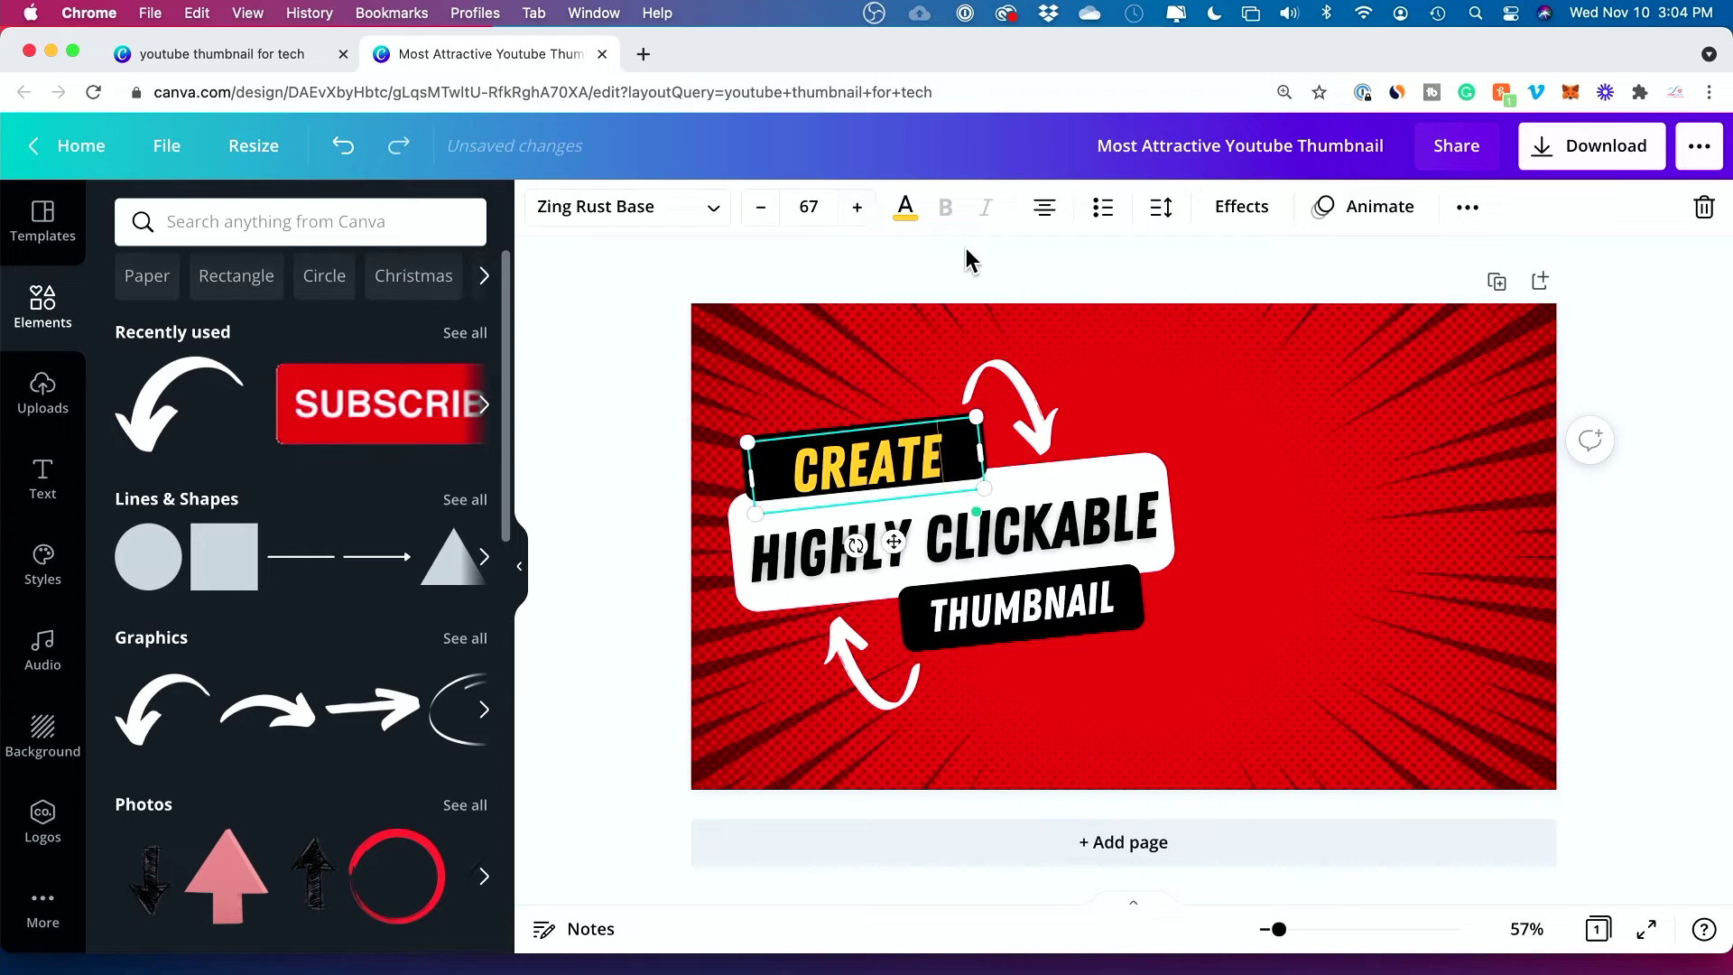
{"action": "left_click", "coordinate": [609, 447]}
{"action": "left_click_drag", "start_coordinate": [862, 470], "coordinate": [858, 455]}
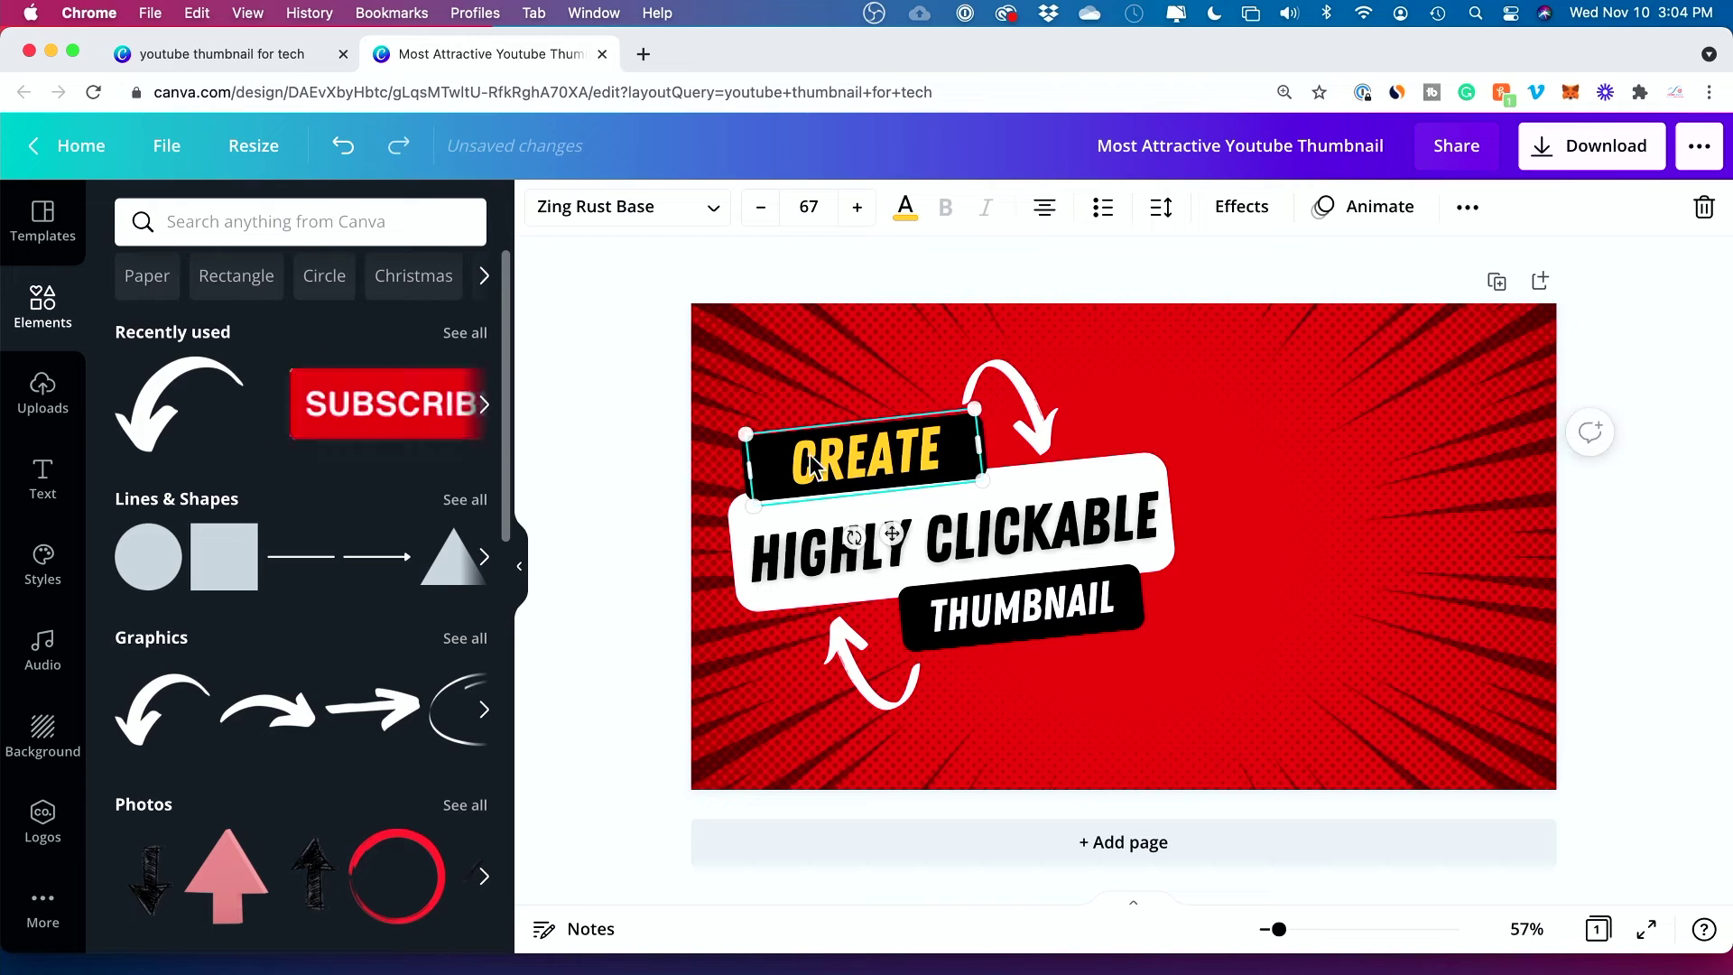
{"action": "left_click", "coordinate": [618, 458]}
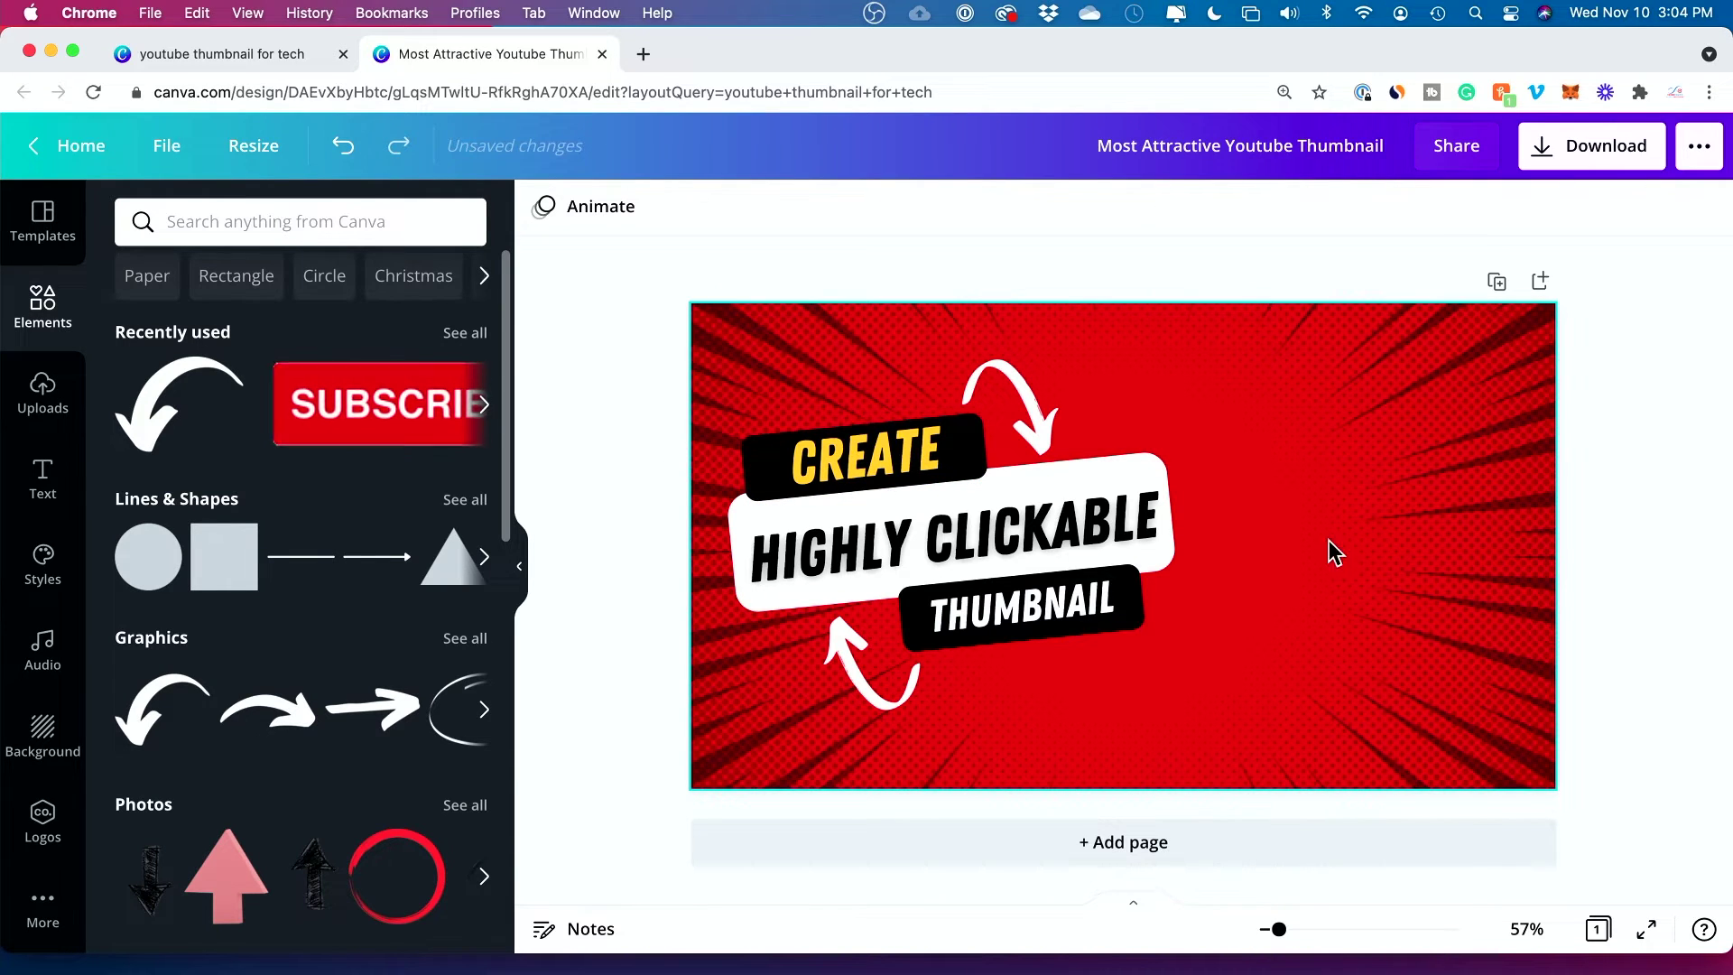
Set the red burst background image's brightness to -40 and contrast to 62.
{"action": "left_click", "coordinate": [803, 354]}
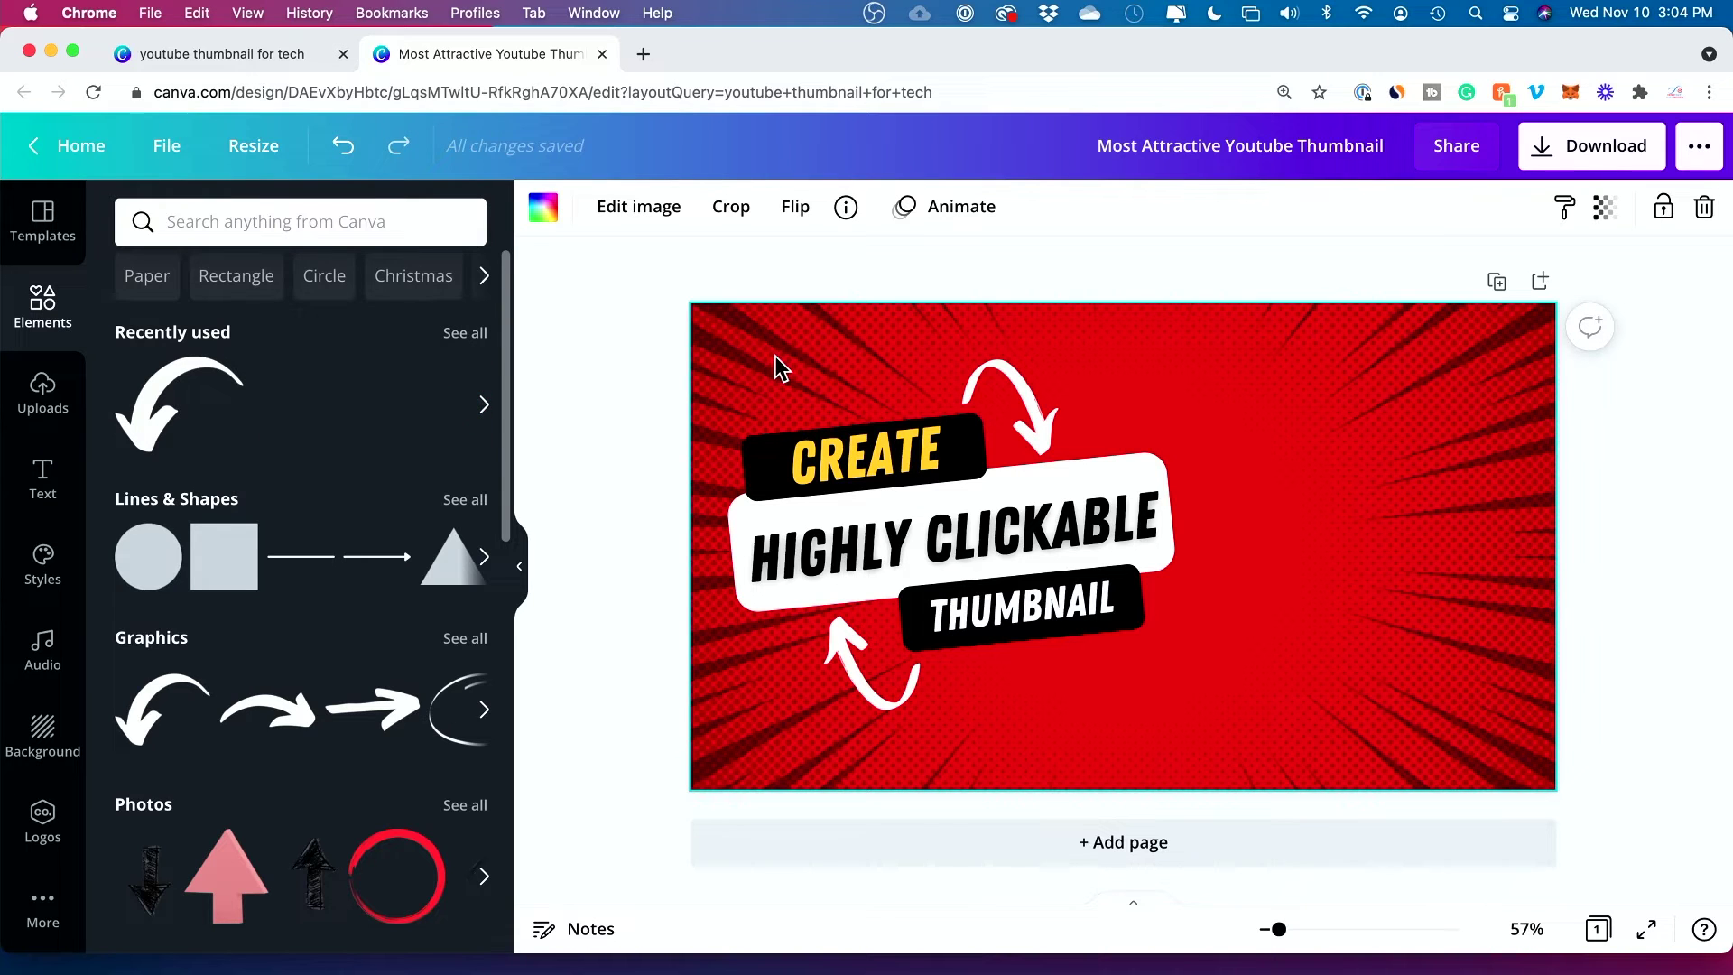
{"action": "left_click", "coordinate": [641, 208]}
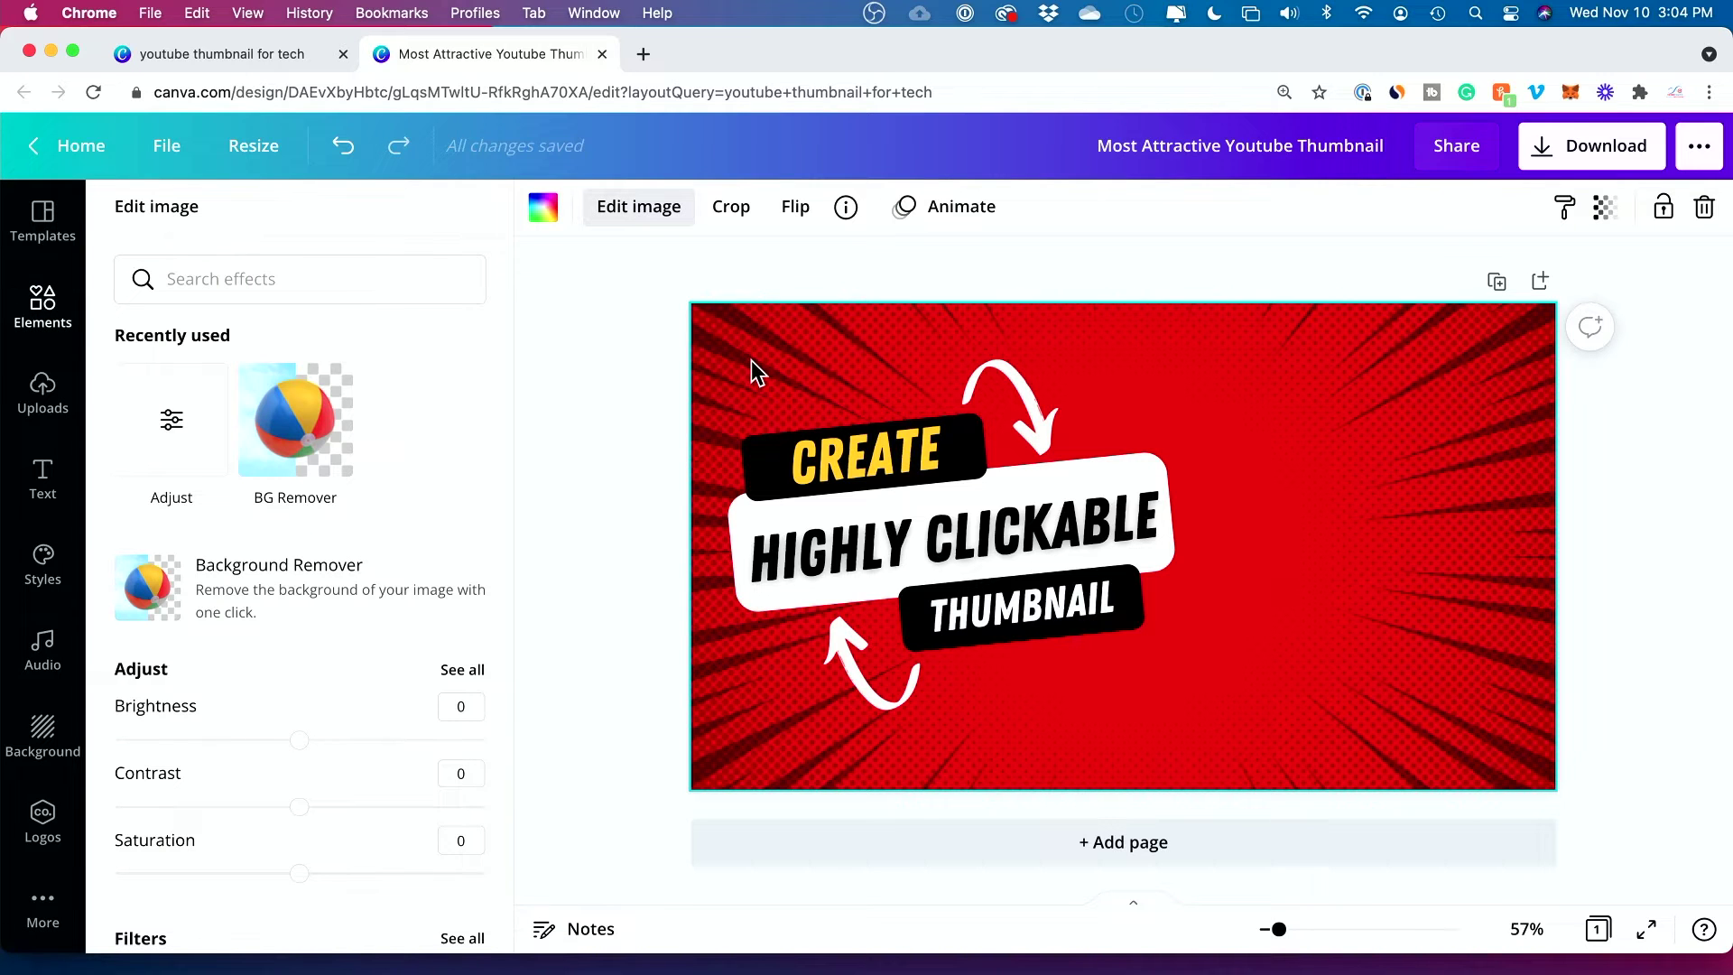
{"action": "scroll", "coordinate": [334, 643], "scroll_direction": "down", "scroll_amount": 3}
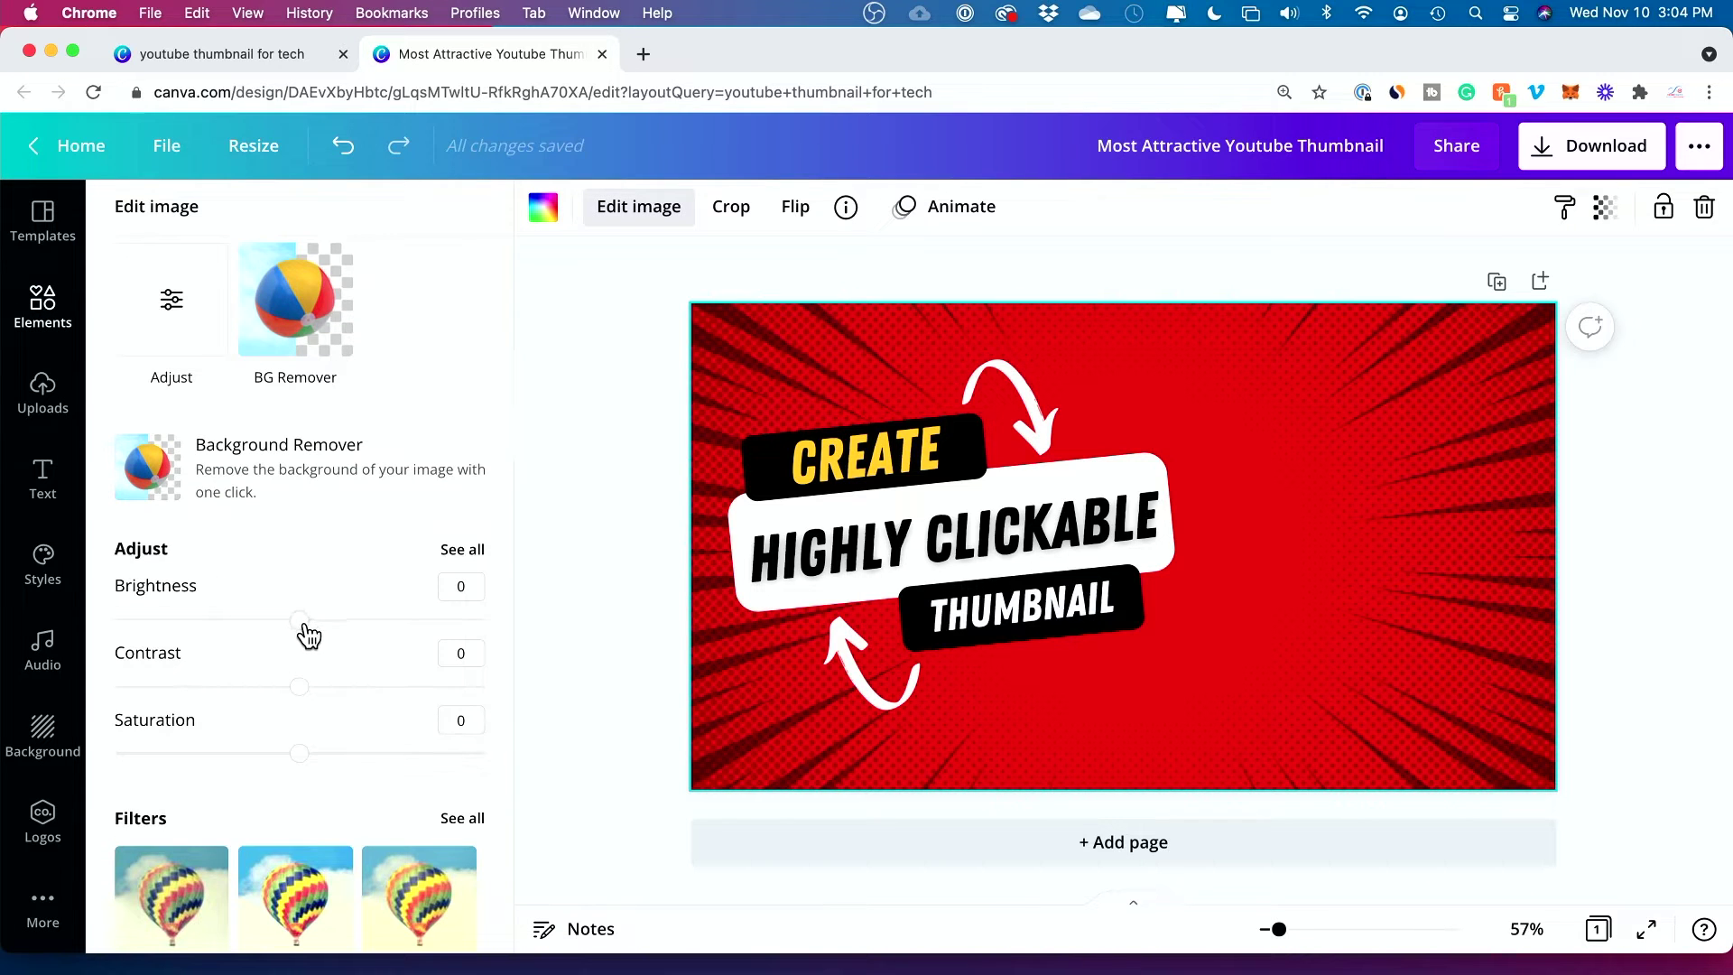
{"action": "left_click_drag", "start_coordinate": [309, 632], "coordinate": [225, 620]}
{"action": "left_click_drag", "start_coordinate": [295, 692], "coordinate": [413, 687]}
{"action": "mouse_move", "coordinate": [301, 755]}
{"action": "left_mouse_down"}
{"action": "mouse_move", "coordinate": [435, 762]}
{"action": "mouse_move", "coordinate": [163, 760]}
{"action": "mouse_move", "coordinate": [294, 760]}
{"action": "mouse_move", "coordinate": [232, 760]}
{"action": "mouse_move", "coordinate": [302, 776]}
{"action": "mouse_move", "coordinate": [298, 758]}
{"action": "left_mouse_up"}
{"action": "scroll", "coordinate": [235, 650], "scroll_direction": "down", "scroll_amount": 5}
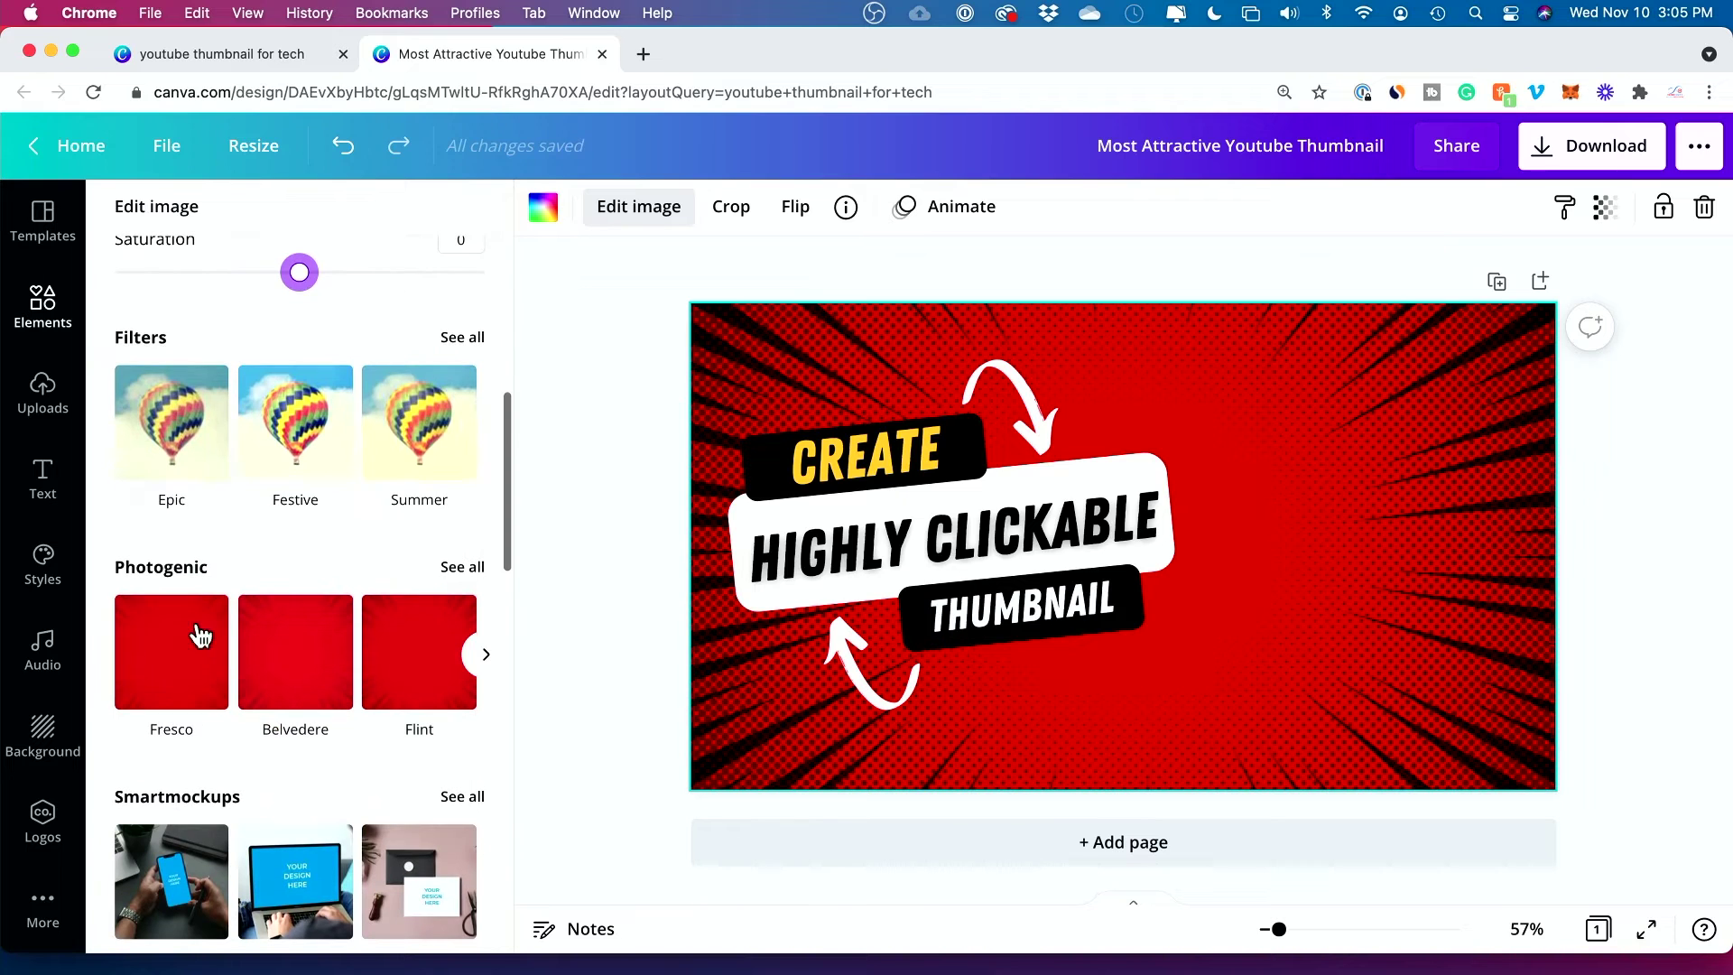
{"action": "scroll", "coordinate": [280, 515], "scroll_direction": "down", "scroll_amount": 8}
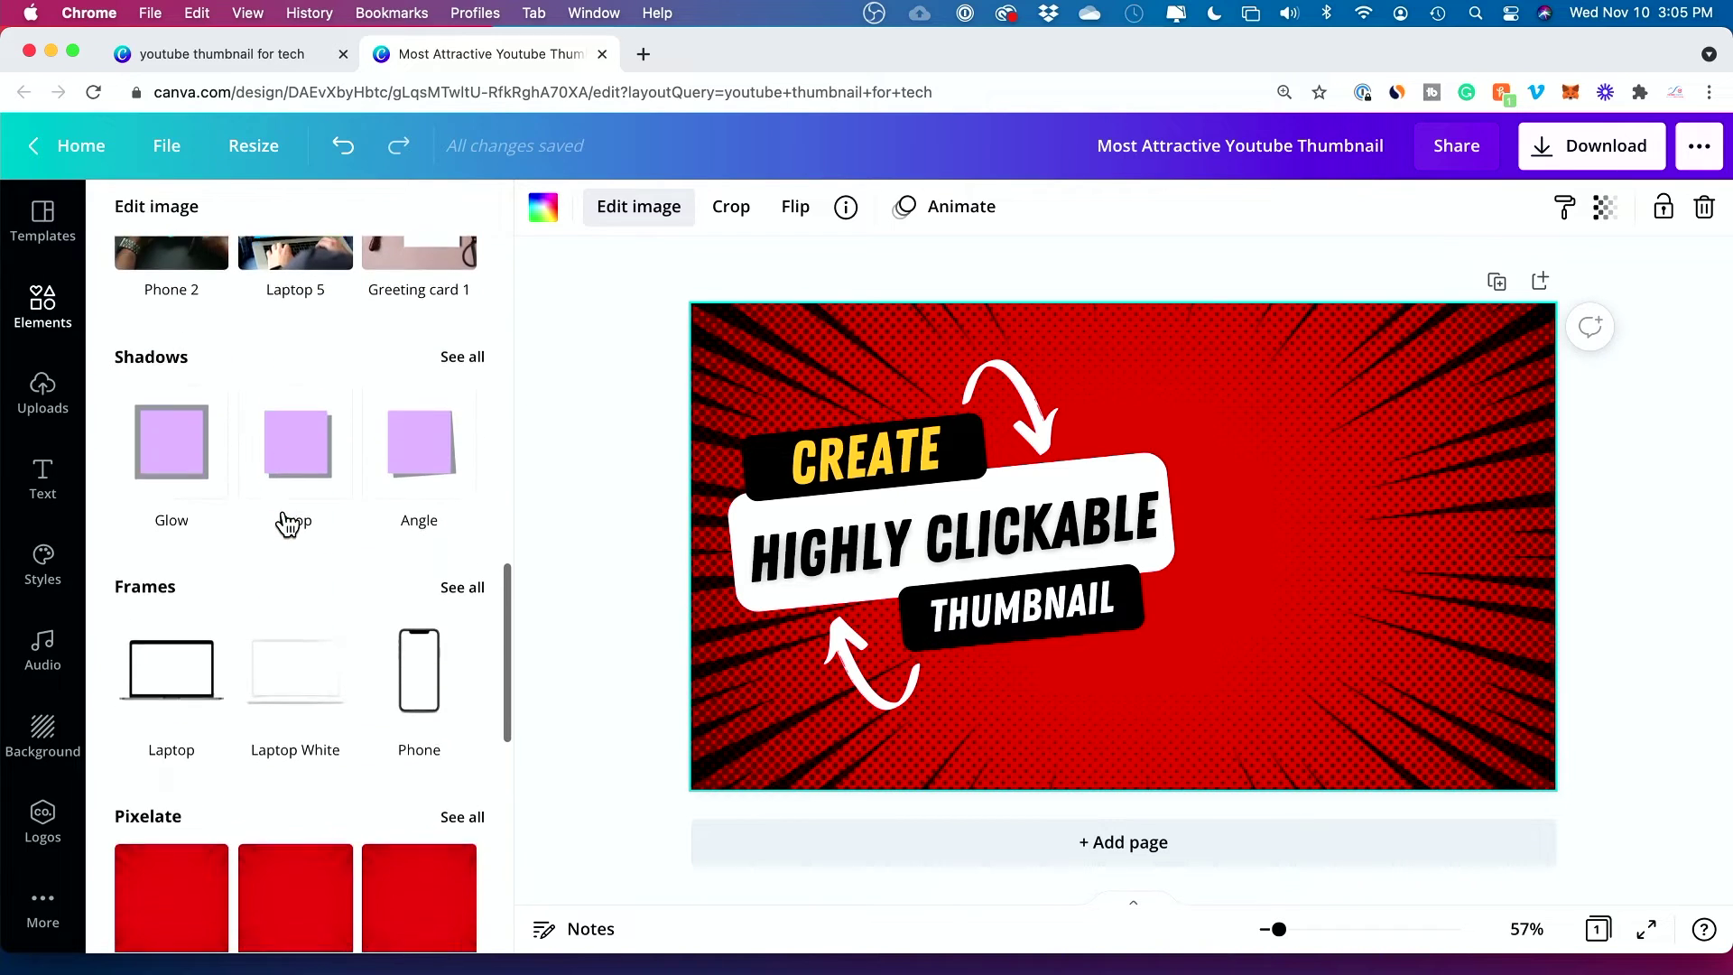
{"action": "scroll", "coordinate": [286, 522], "scroll_direction": "up", "scroll_amount": 15}
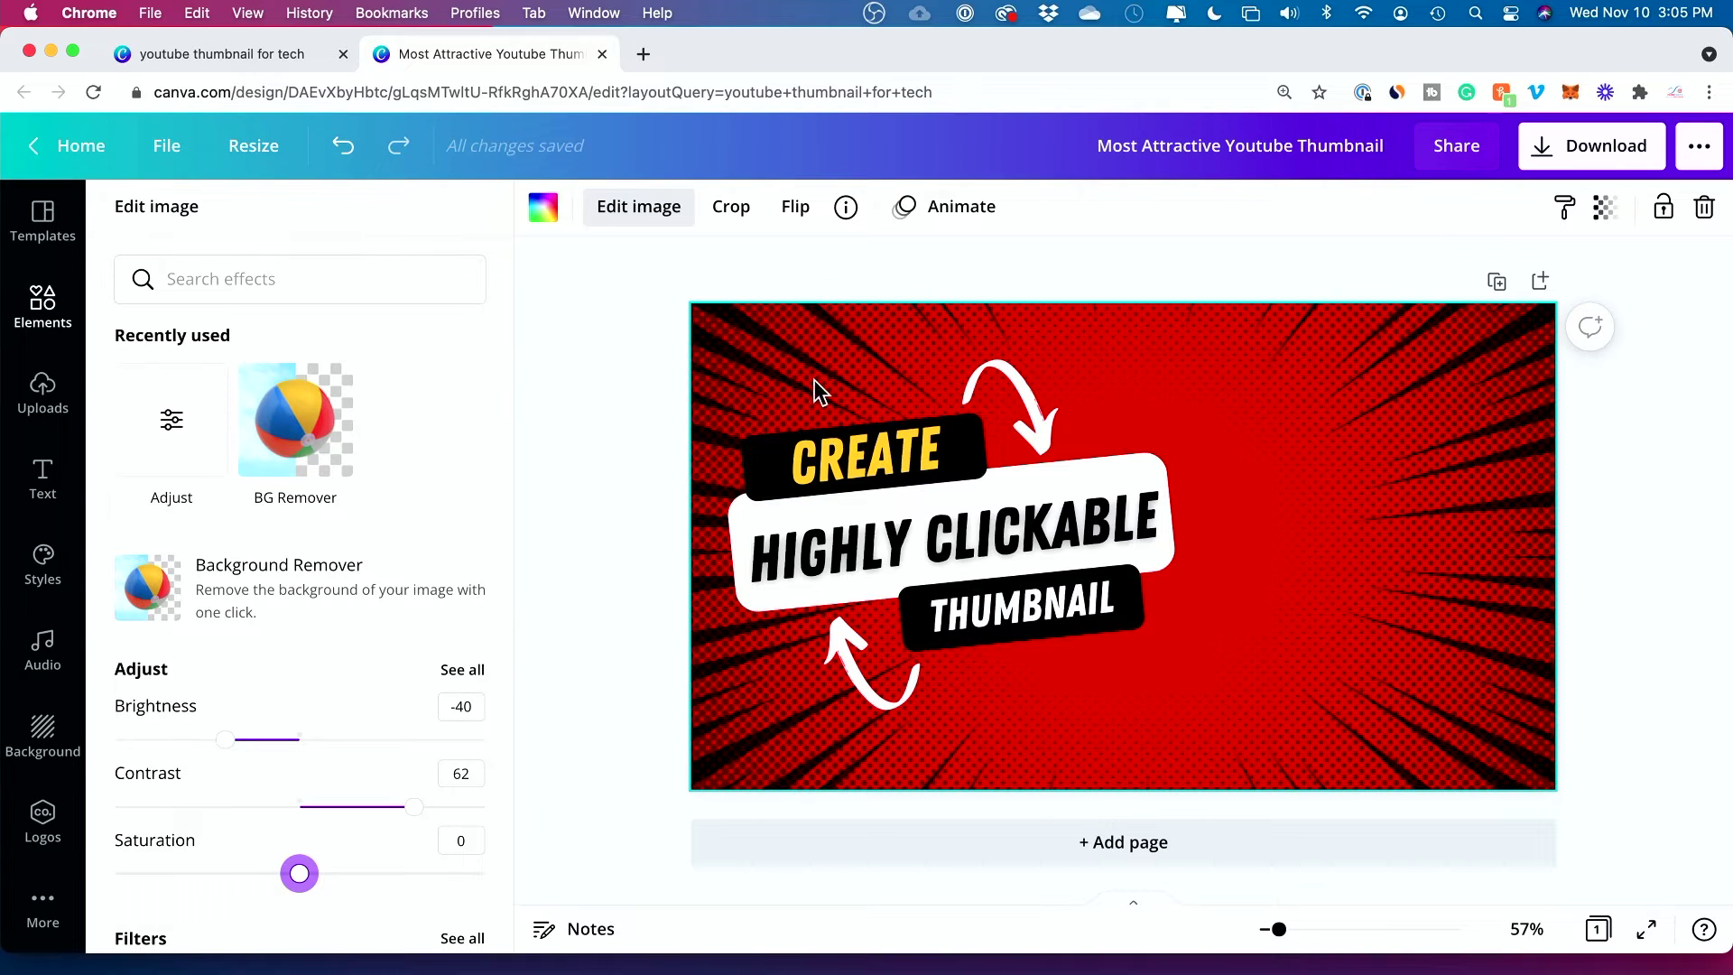
Try the purple-green polygon, dark city and desert landscape backgrounds, and undo the changes back to the red burst.
{"action": "left_click", "coordinate": [43, 742]}
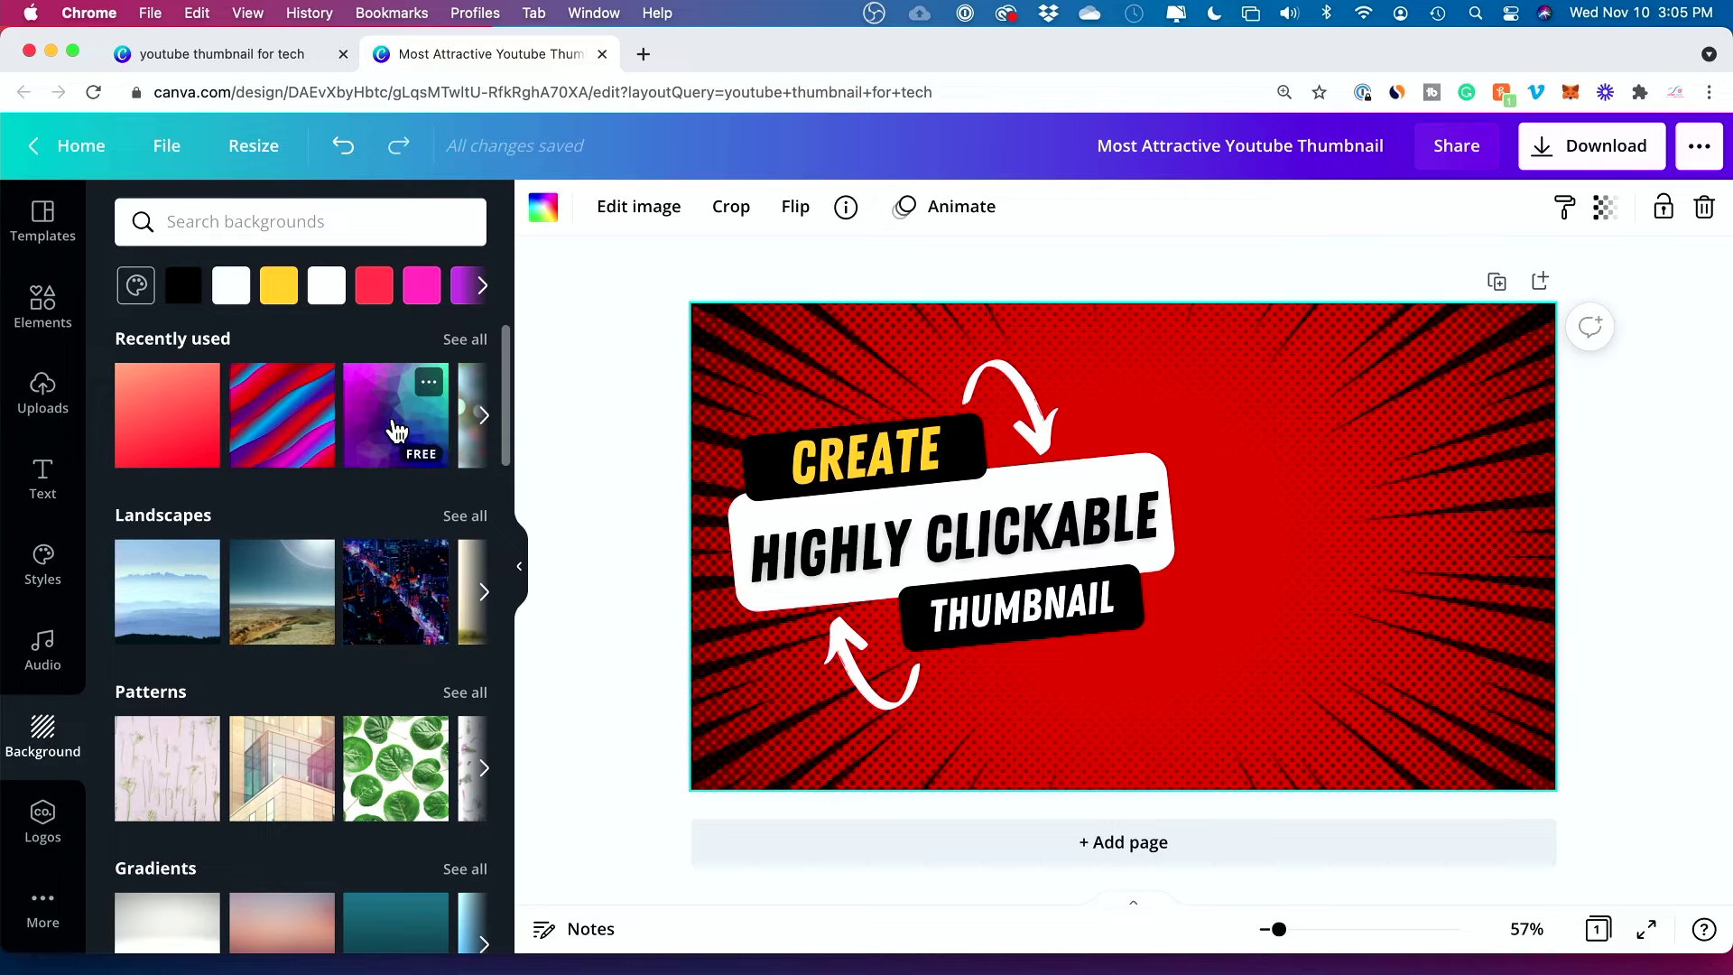
{"action": "left_click", "coordinate": [398, 432]}
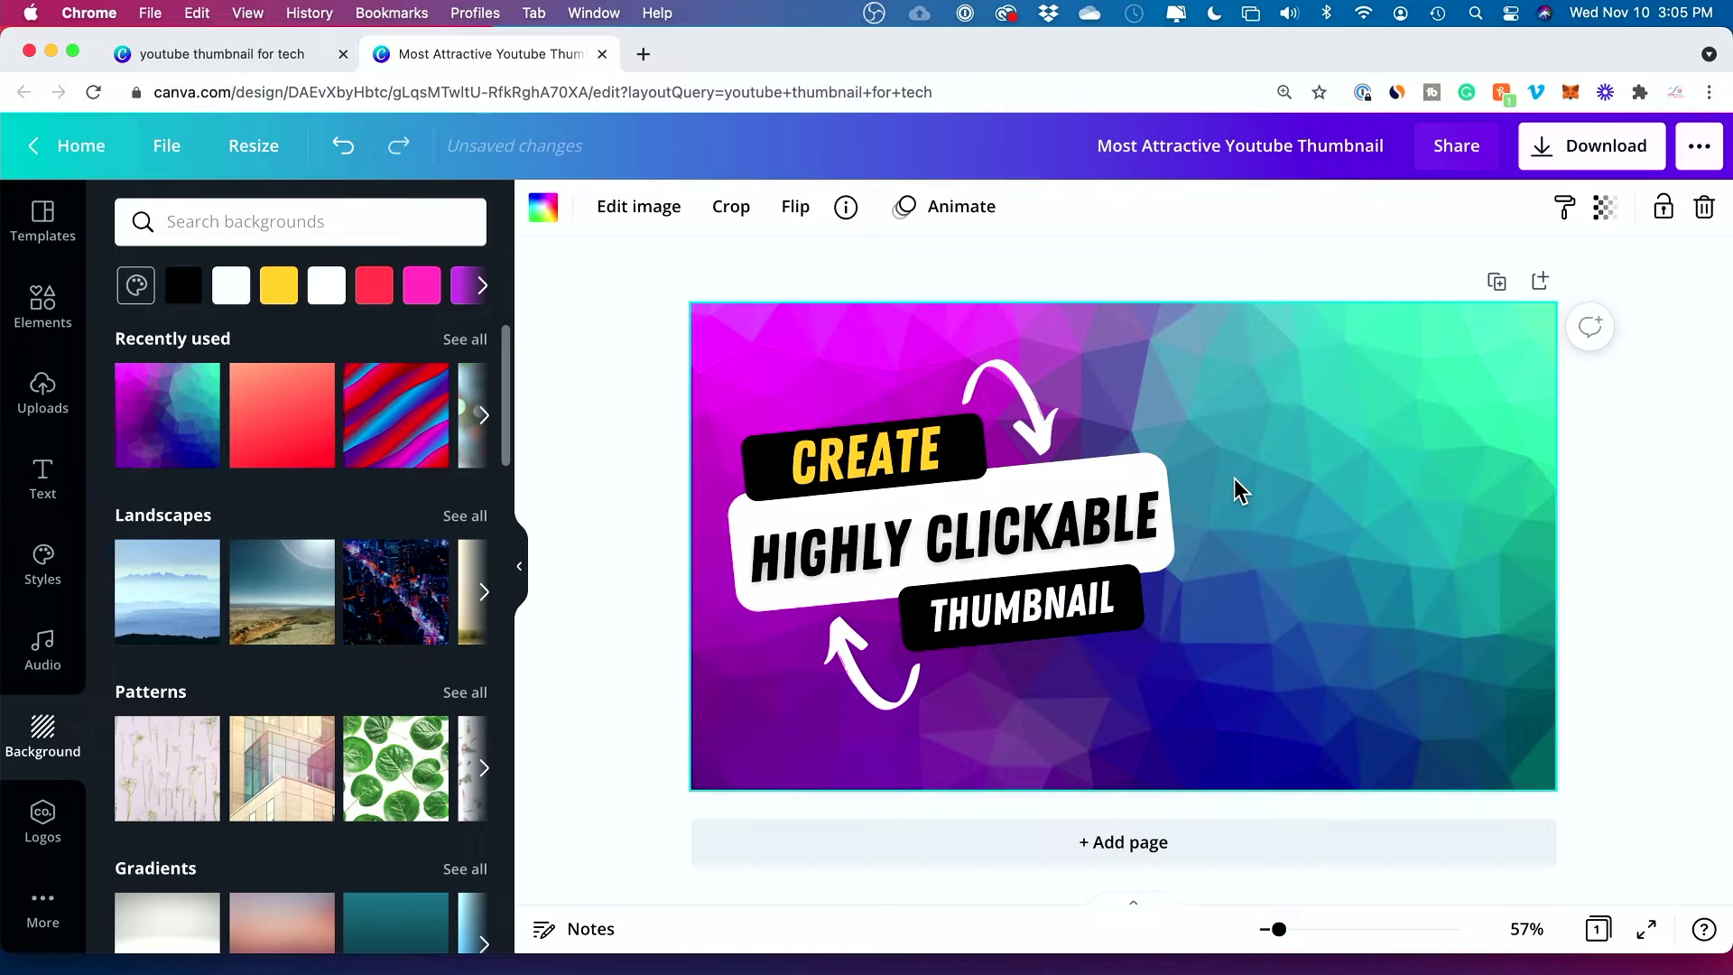
{"action": "left_click", "coordinate": [400, 636]}
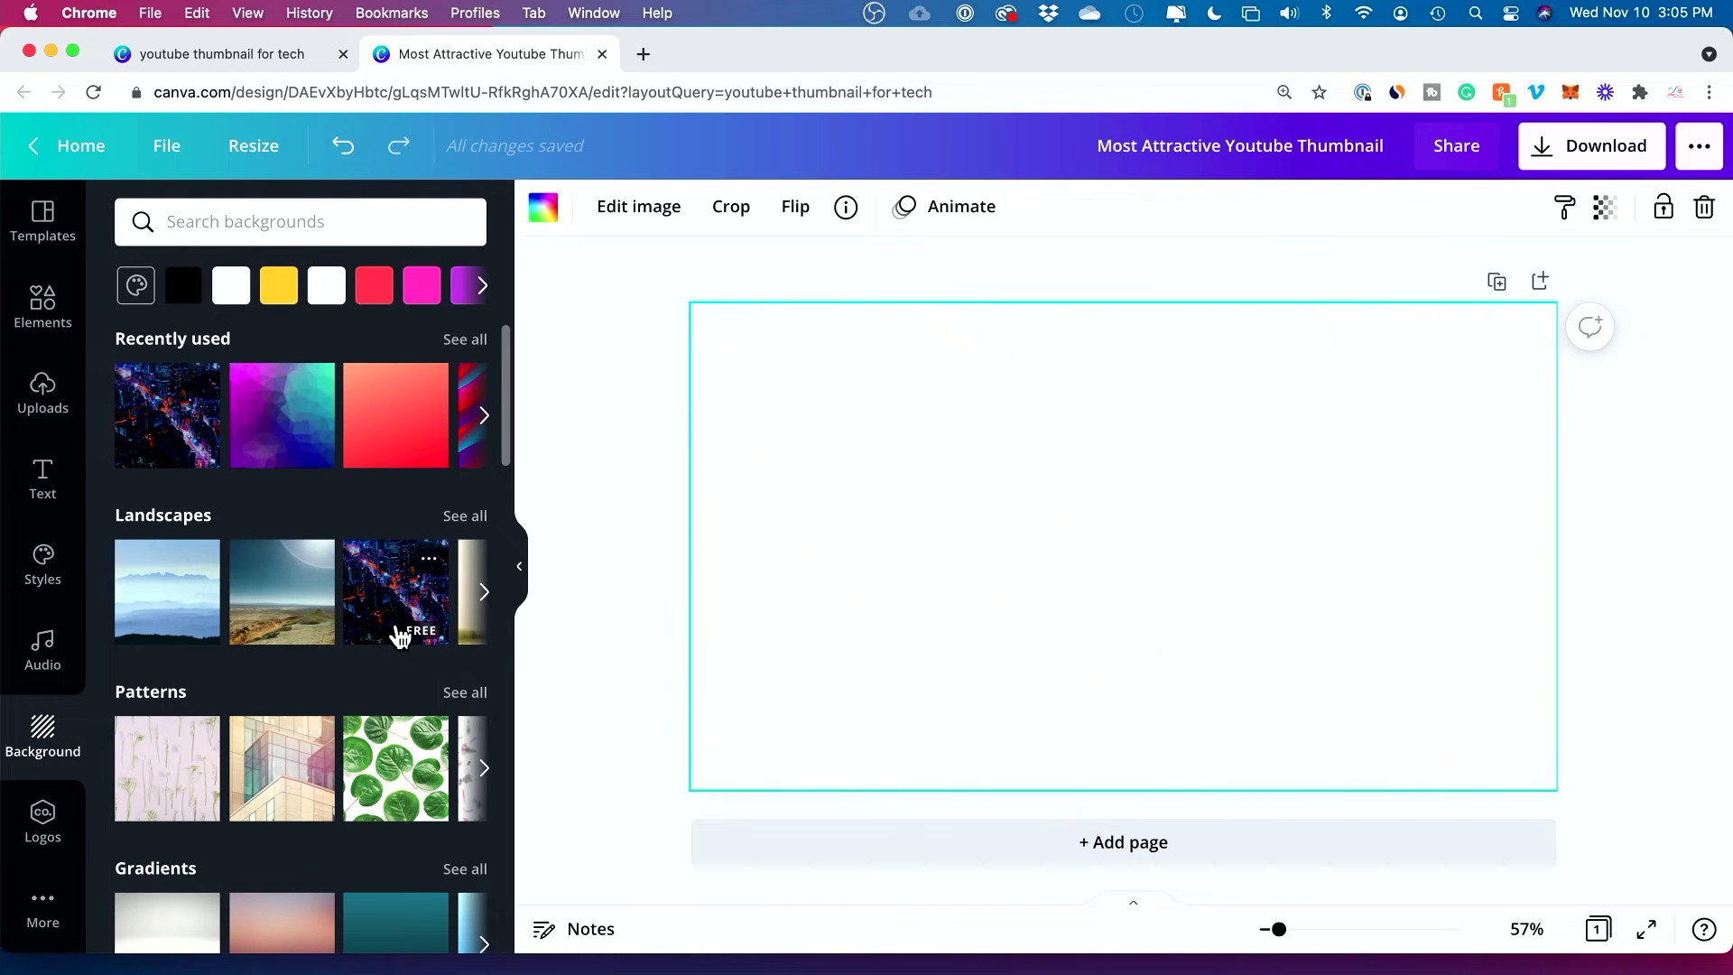
{"action": "left_click", "coordinate": [287, 620]}
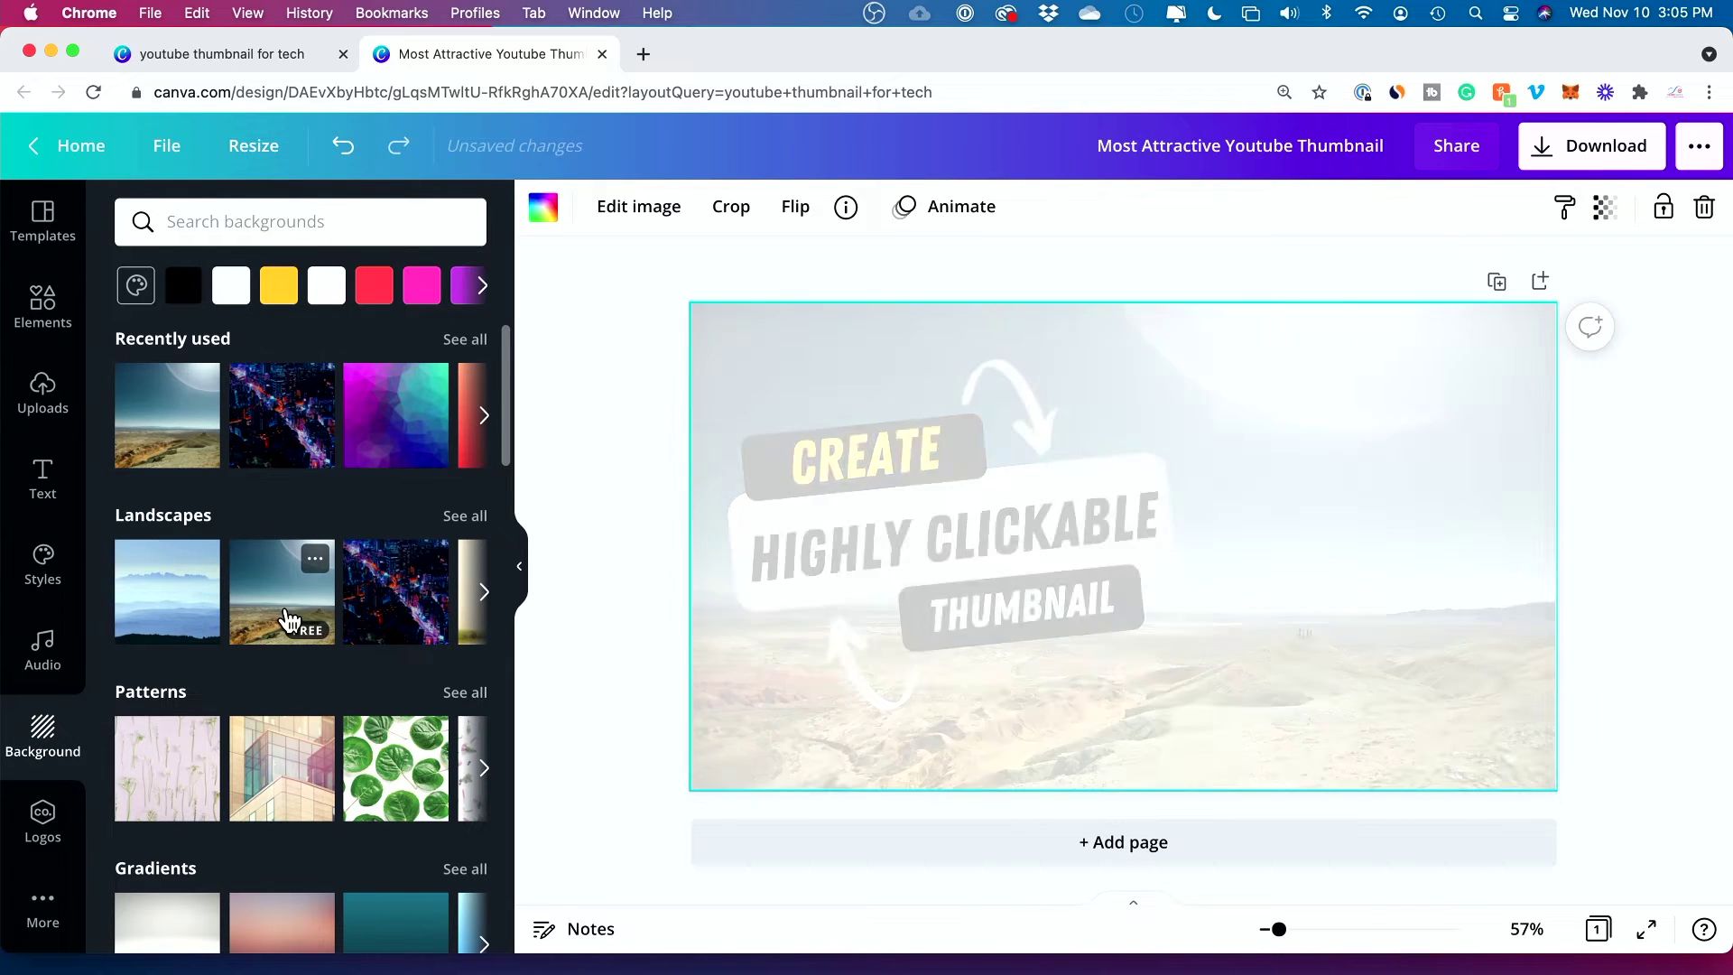
{"action": "left_click", "coordinate": [408, 415]}
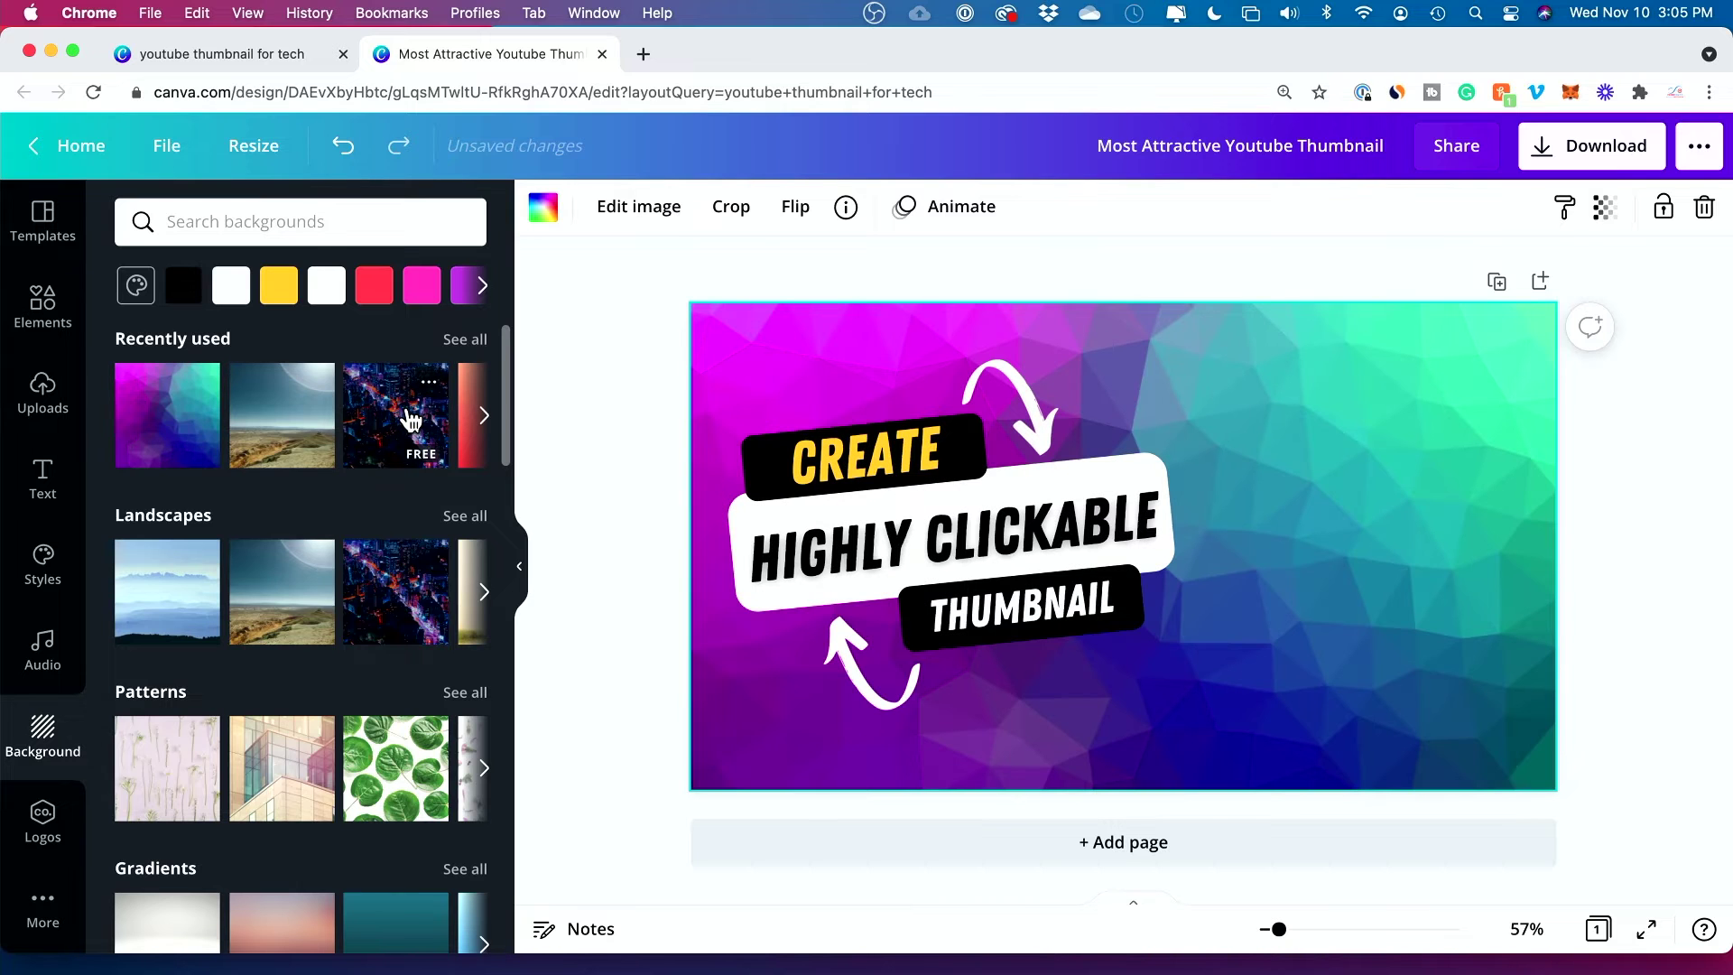
{"action": "key", "text": "ctrl+z"}
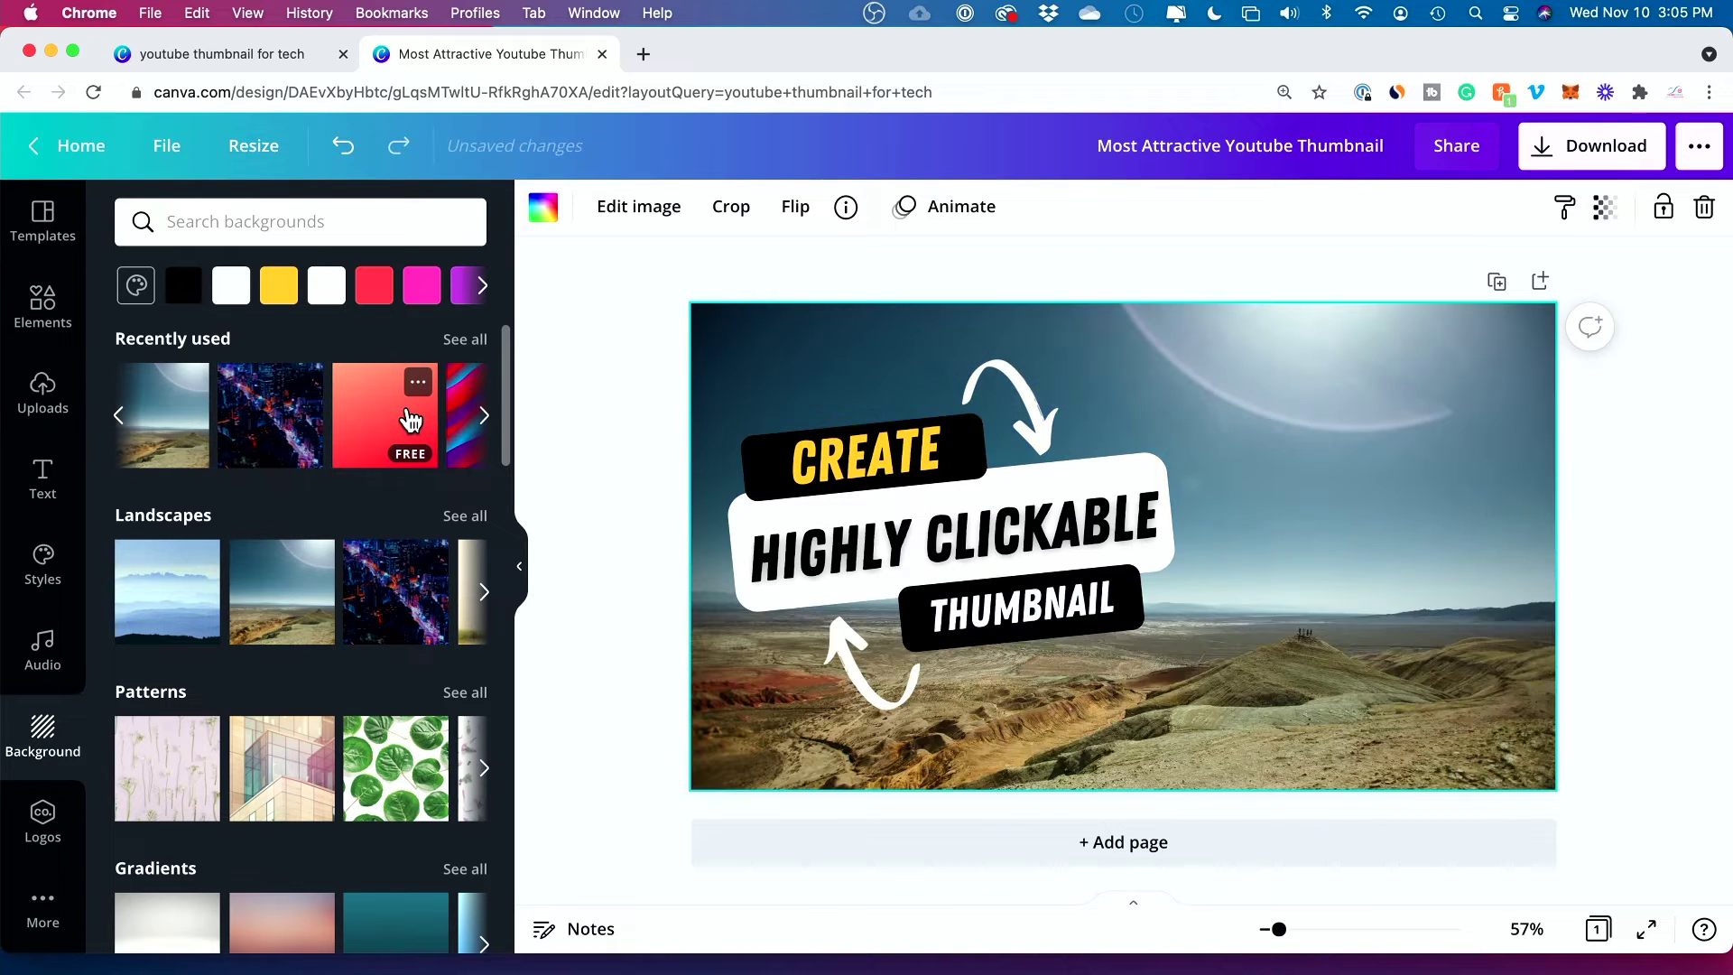
{"action": "key", "text": "ctrl+z"}
{"action": "key", "text": "ctrl+z"}
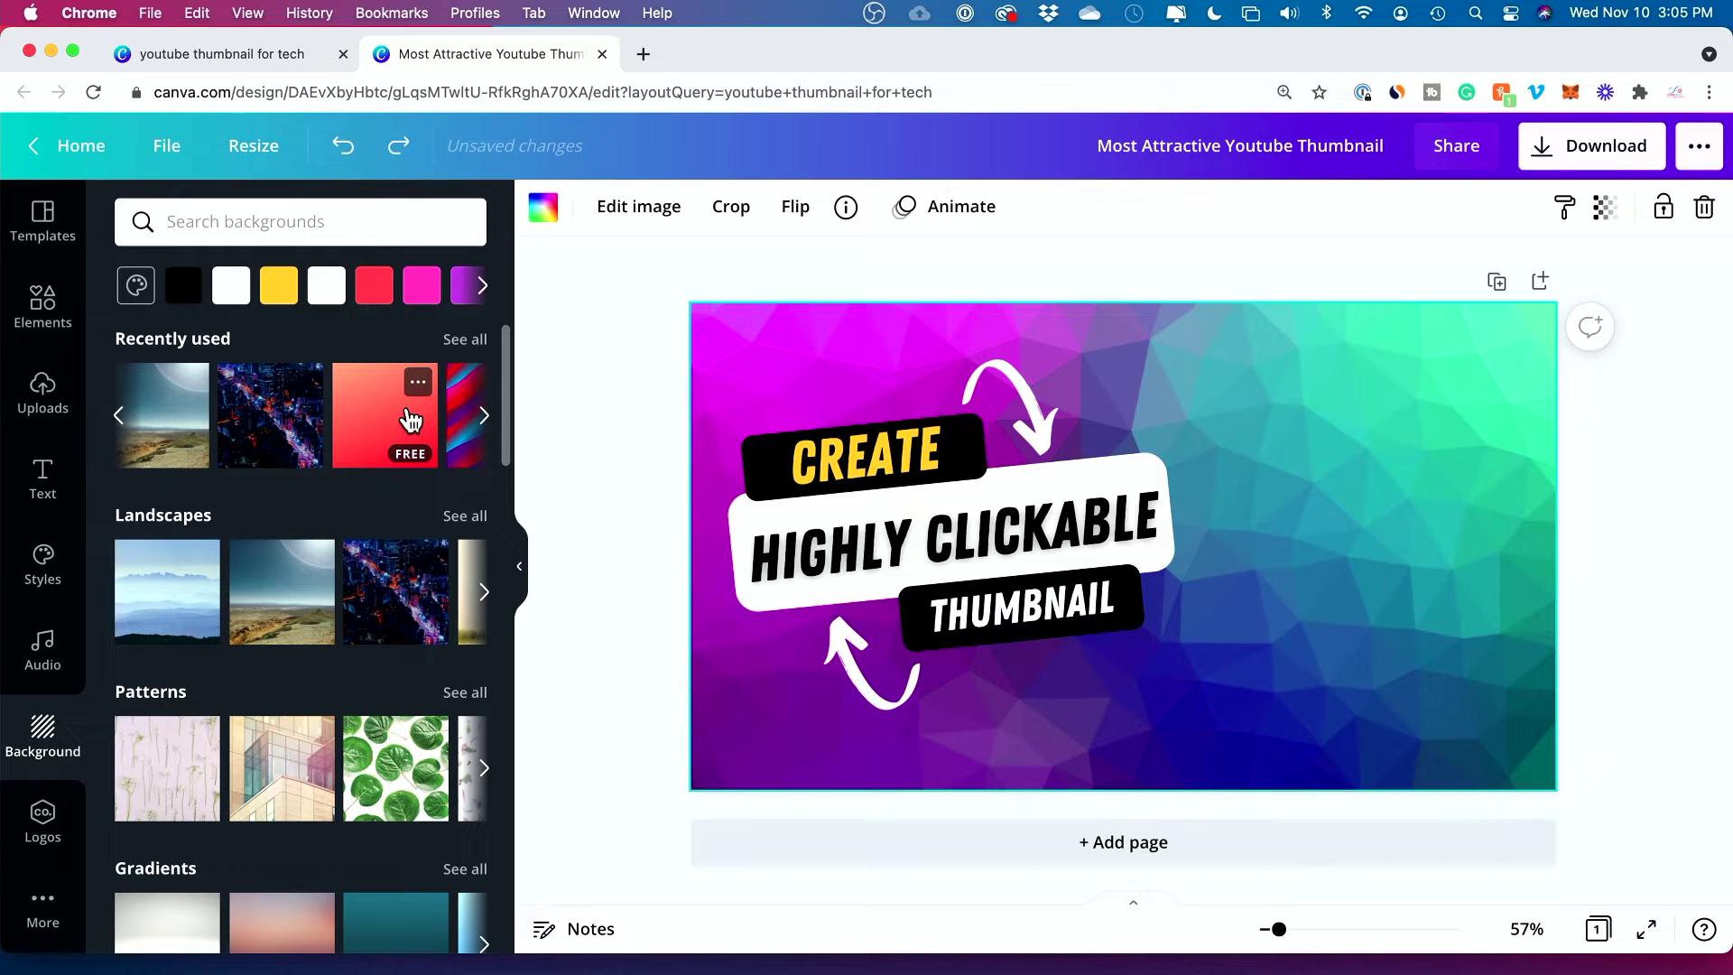
{"action": "key", "text": "ctrl+z"}
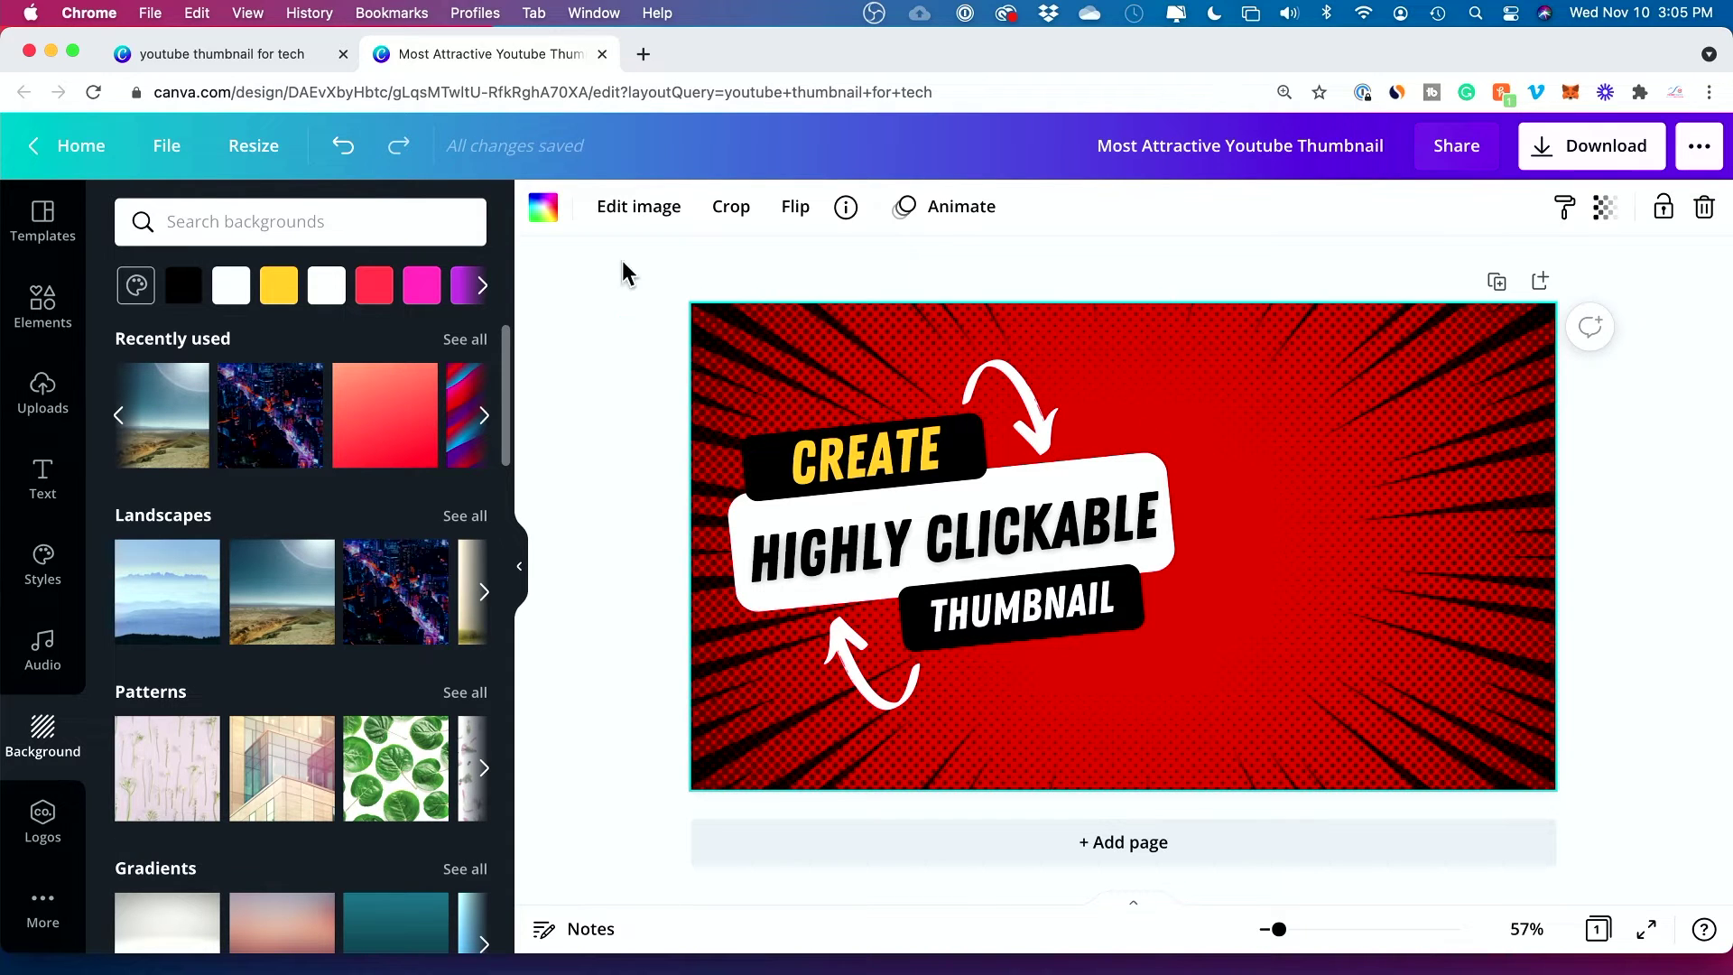
Try a solid blue page background in place of the red burst image and revert it.
{"action": "scroll", "coordinate": [386, 287], "scroll_direction": "right", "scroll_amount": 5}
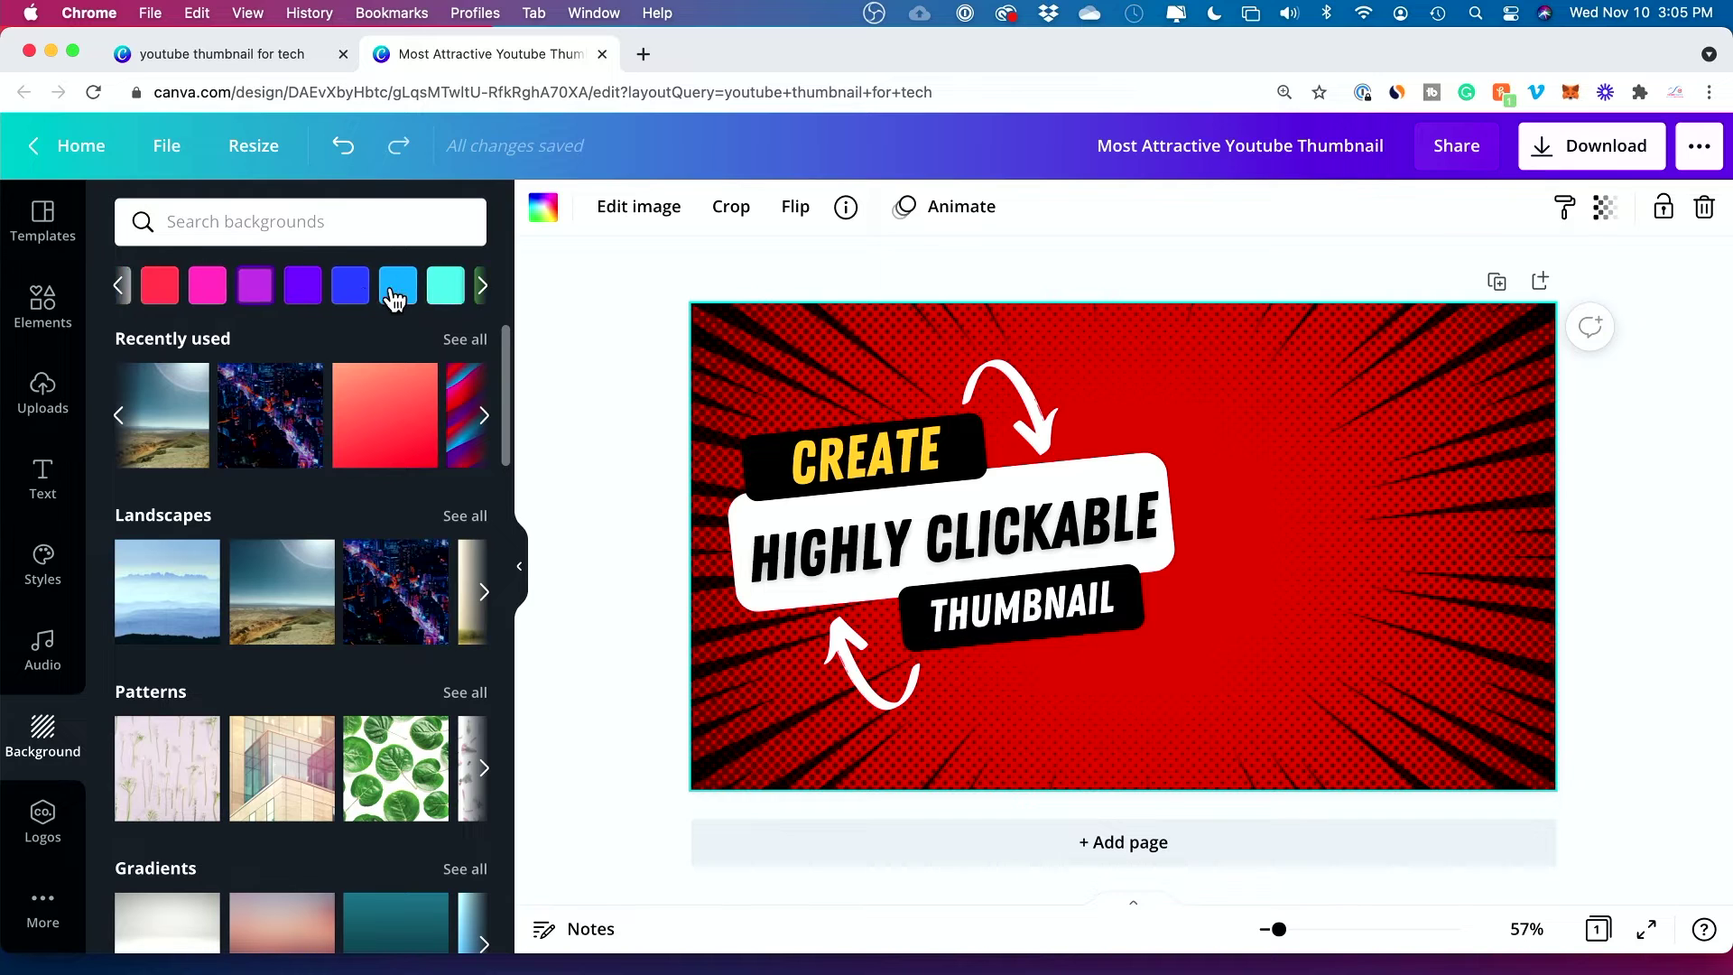
{"action": "left_click", "coordinate": [285, 291]}
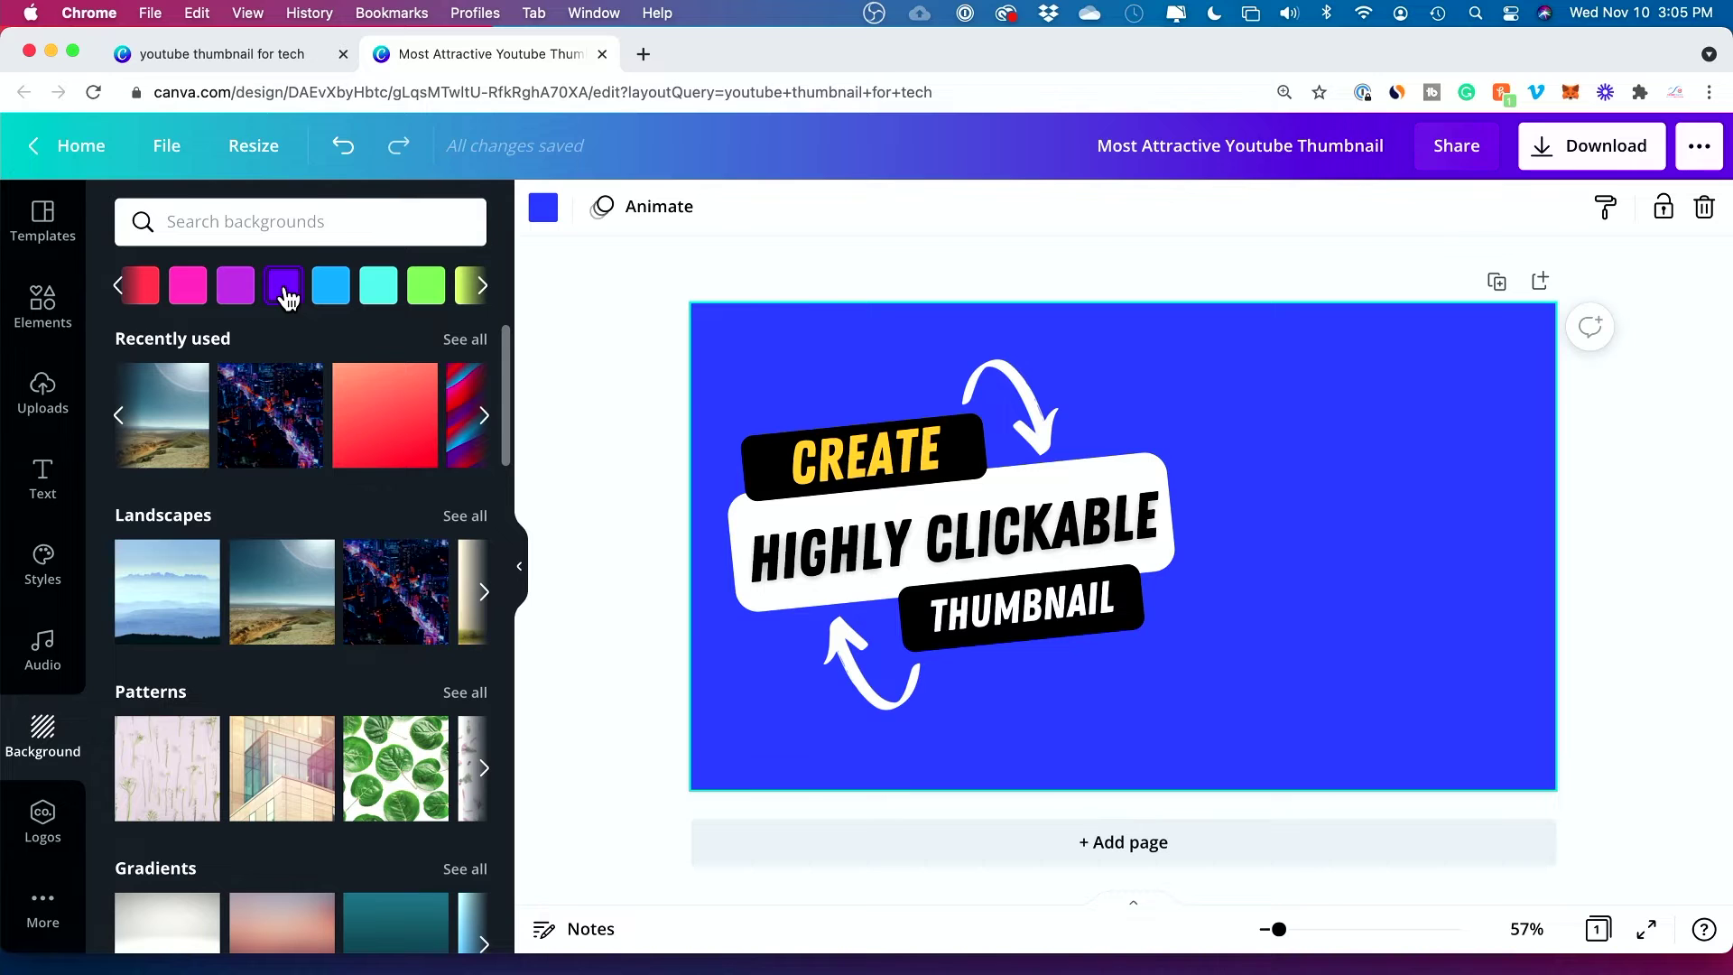
{"action": "left_click", "coordinate": [397, 397]}
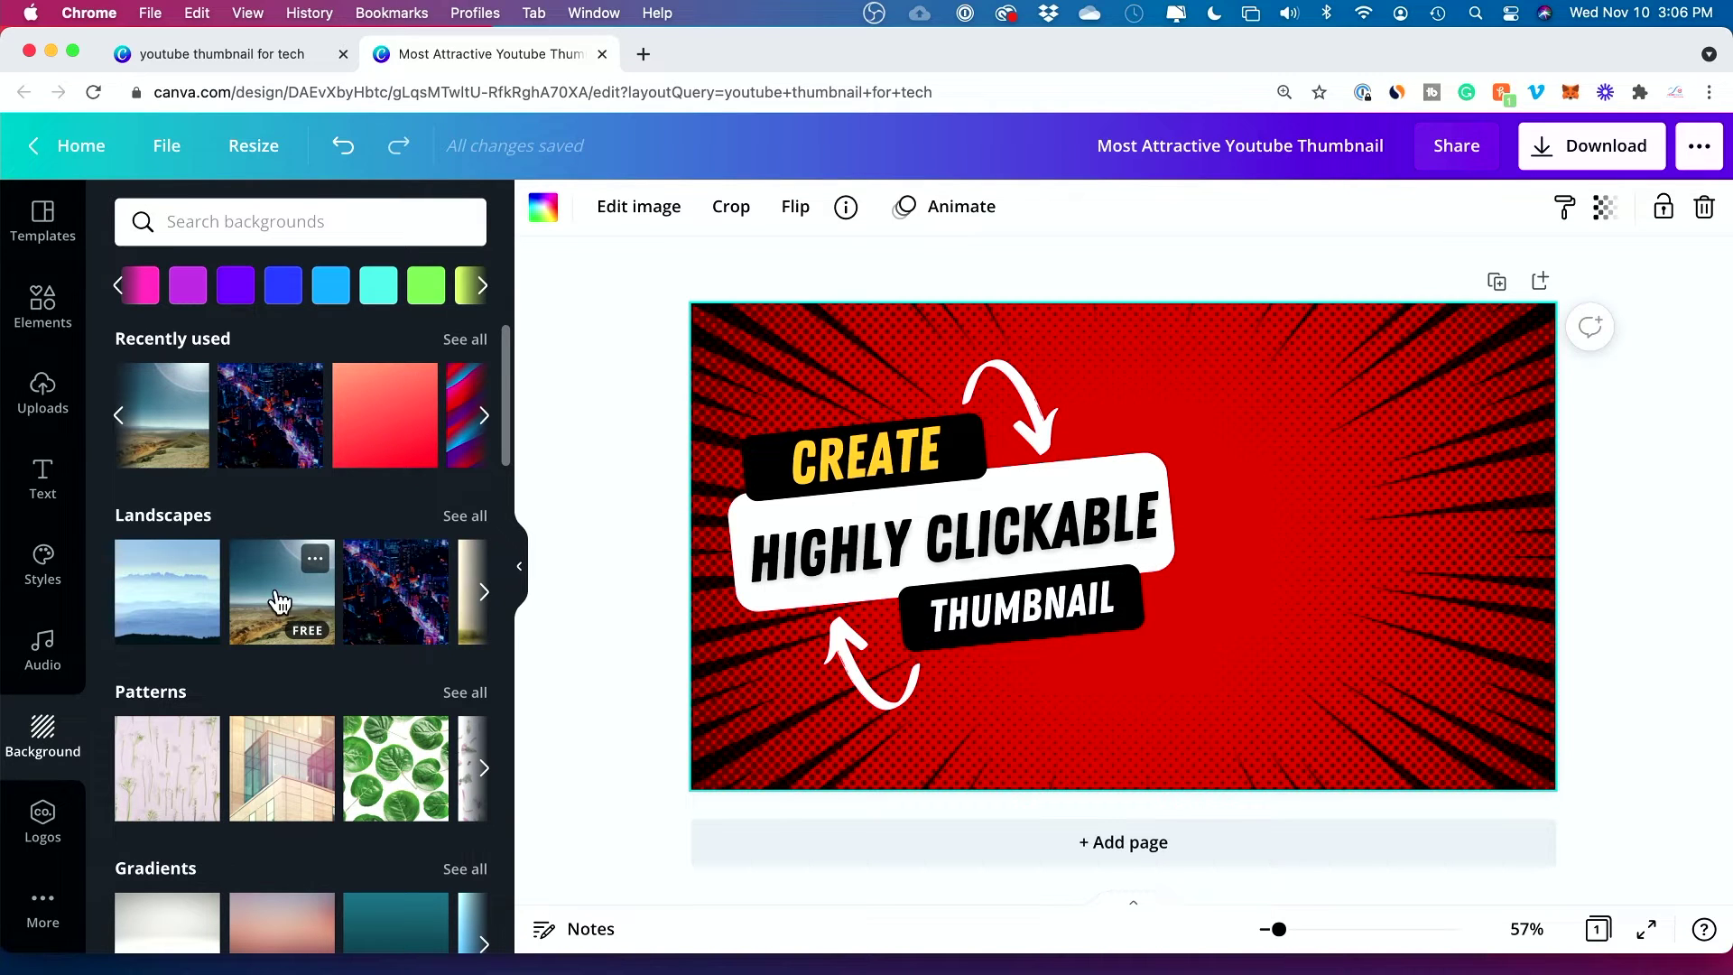
Add the uploaded photo of the pointing man and enlarge it to about 959 × 690 over the thumbnail's right side.
{"action": "left_click", "coordinate": [43, 394]}
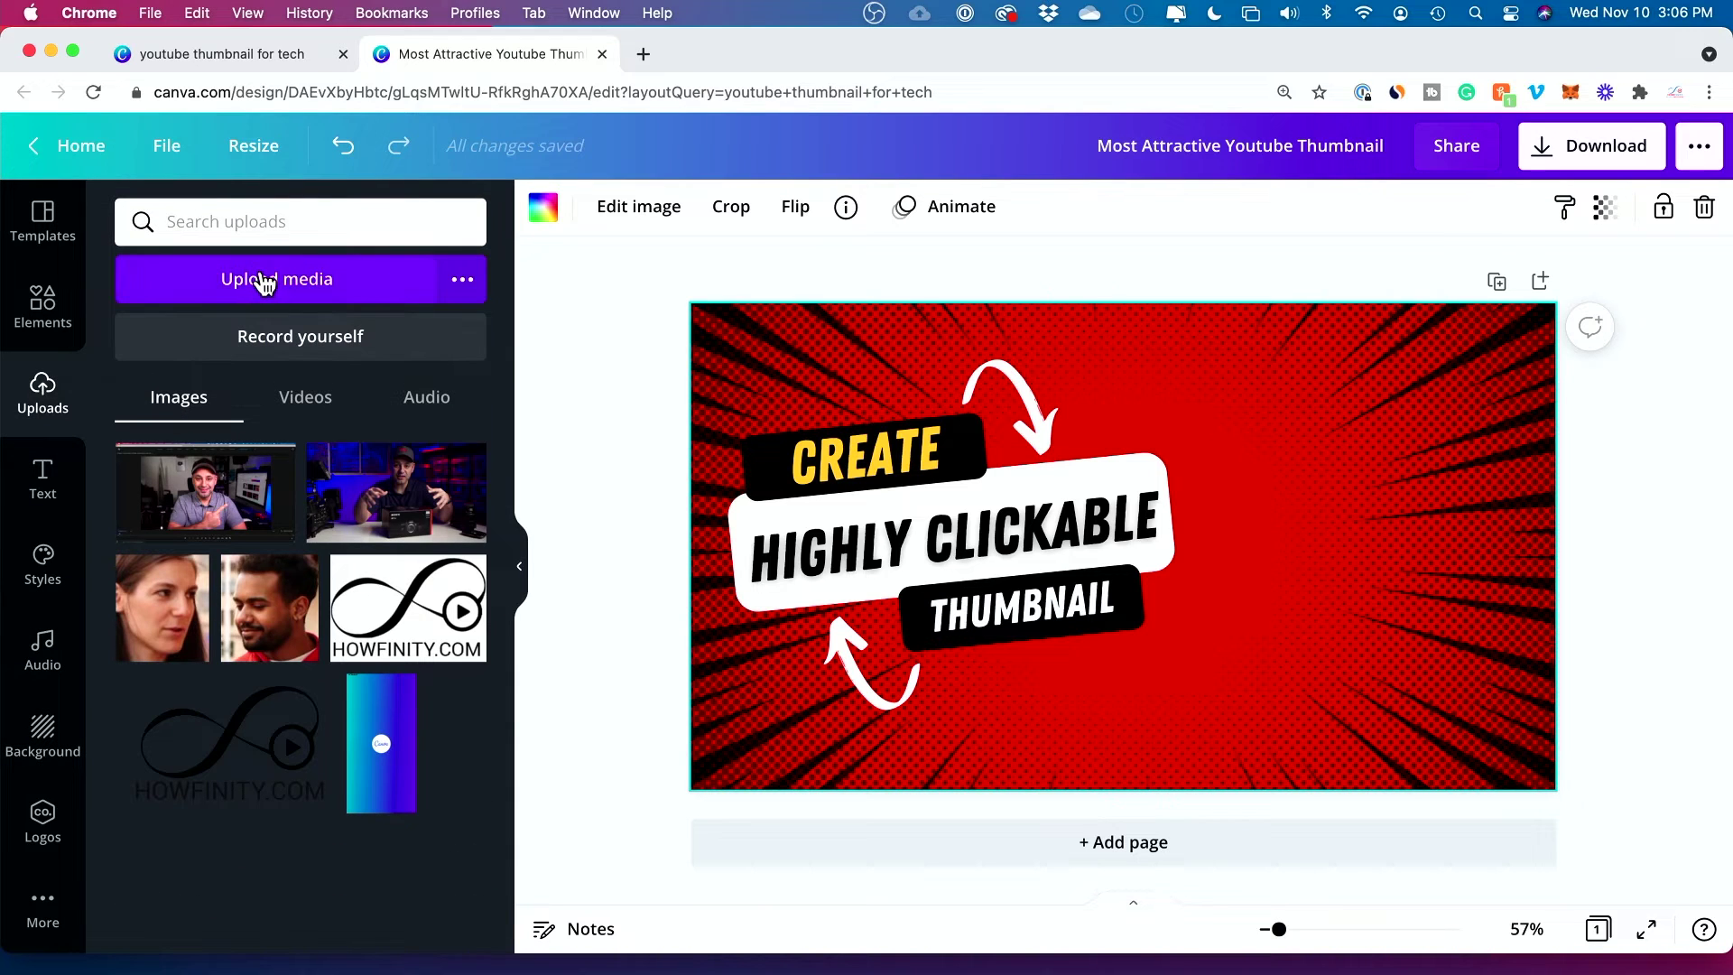
{"action": "left_click", "coordinate": [199, 510]}
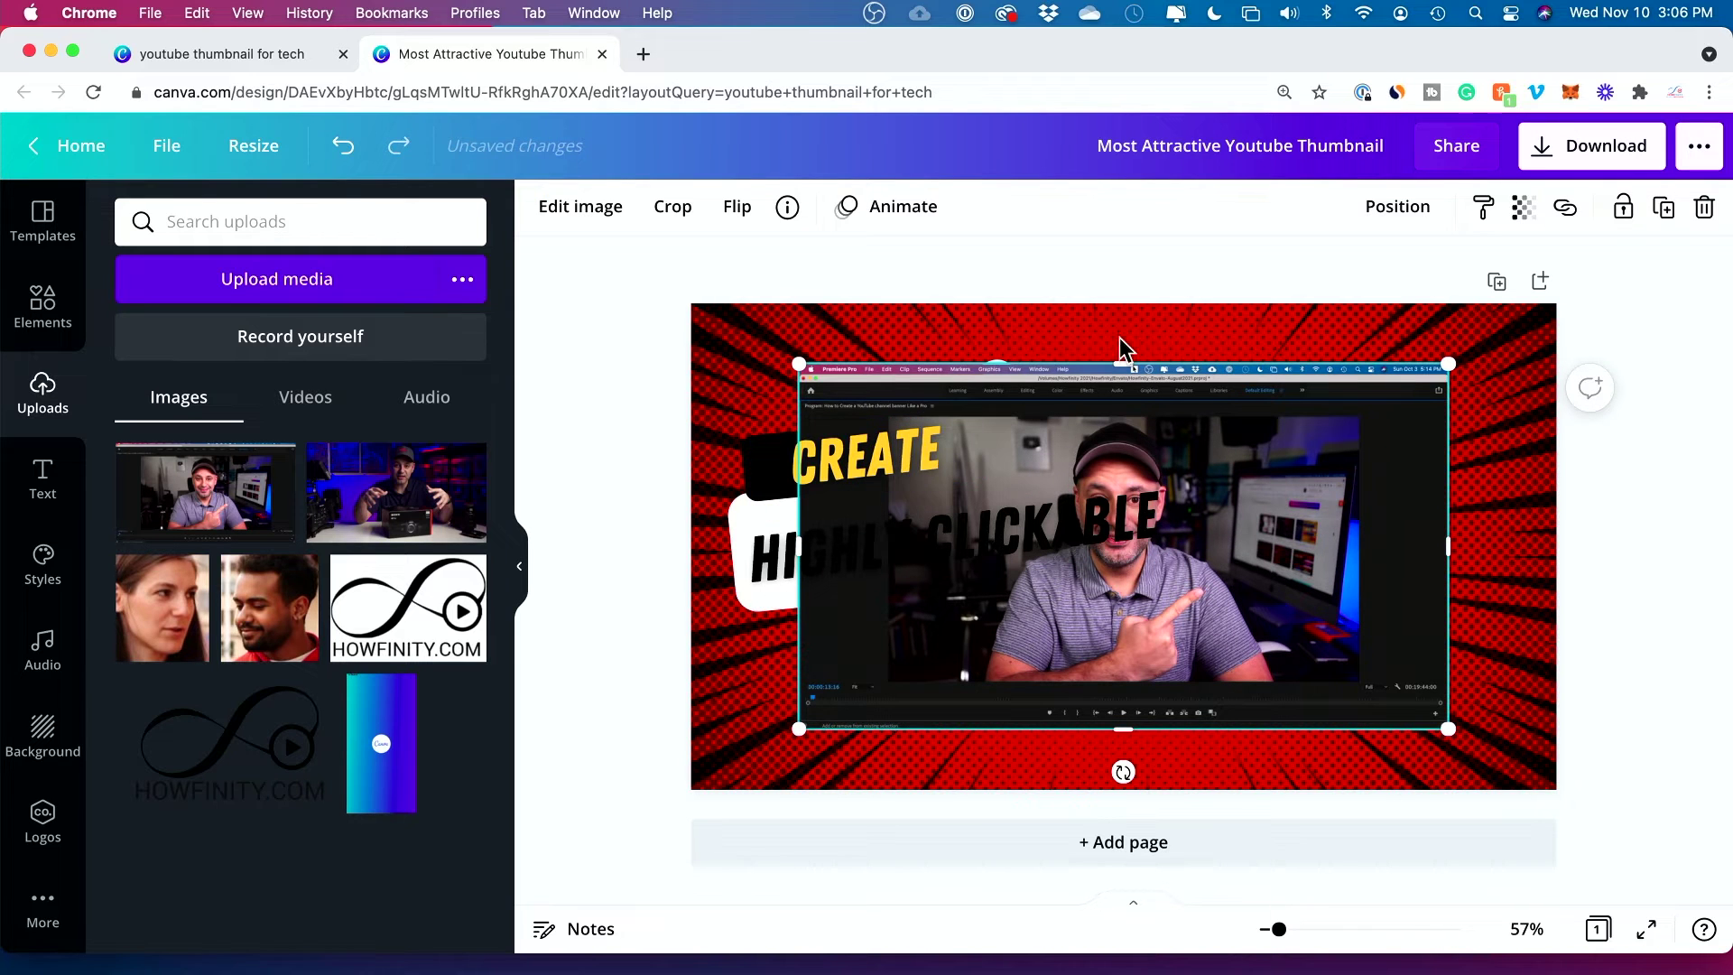
{"action": "left_click_drag", "start_coordinate": [1307, 488], "coordinate": [1473, 436]}
{"action": "left_click_drag", "start_coordinate": [1309, 704], "coordinate": [1308, 785]}
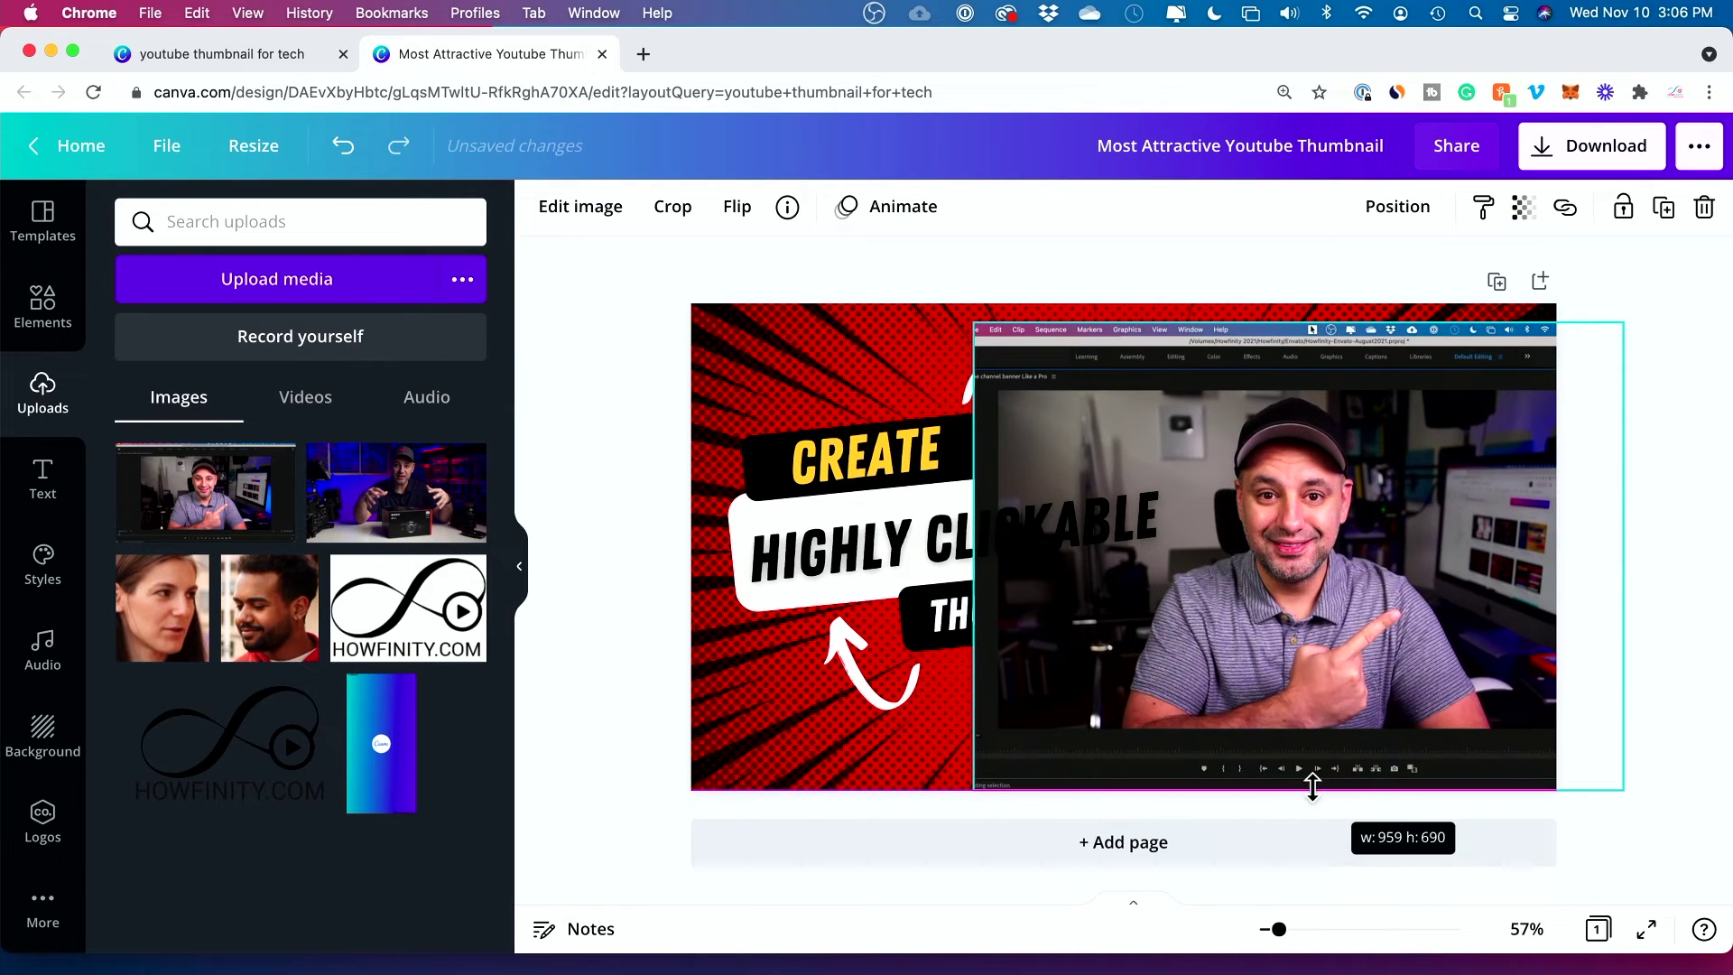
{"action": "mouse_move", "coordinate": [1347, 631]}
{"action": "left_mouse_down"}
{"action": "mouse_move", "coordinate": [1378, 664]}
{"action": "mouse_move", "coordinate": [1367, 640]}
{"action": "left_mouse_up"}
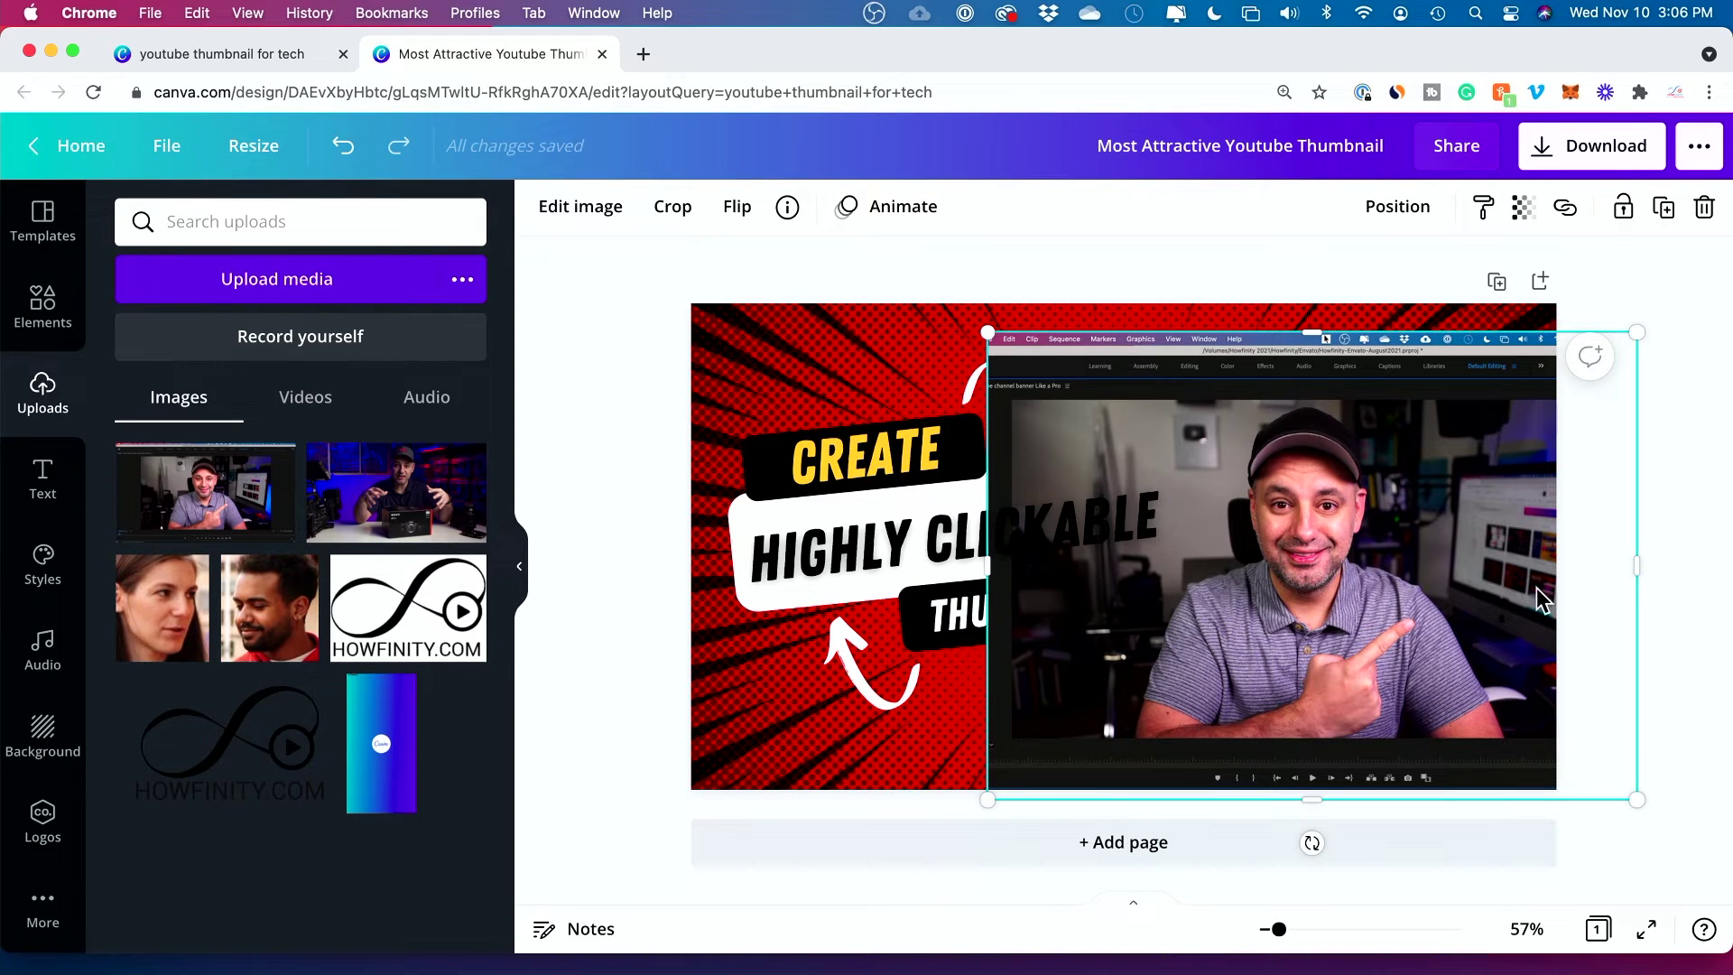
Crop the photo closely around the man, cutting away the video editor interface and the monitor beside him.
{"action": "left_click", "coordinate": [681, 213]}
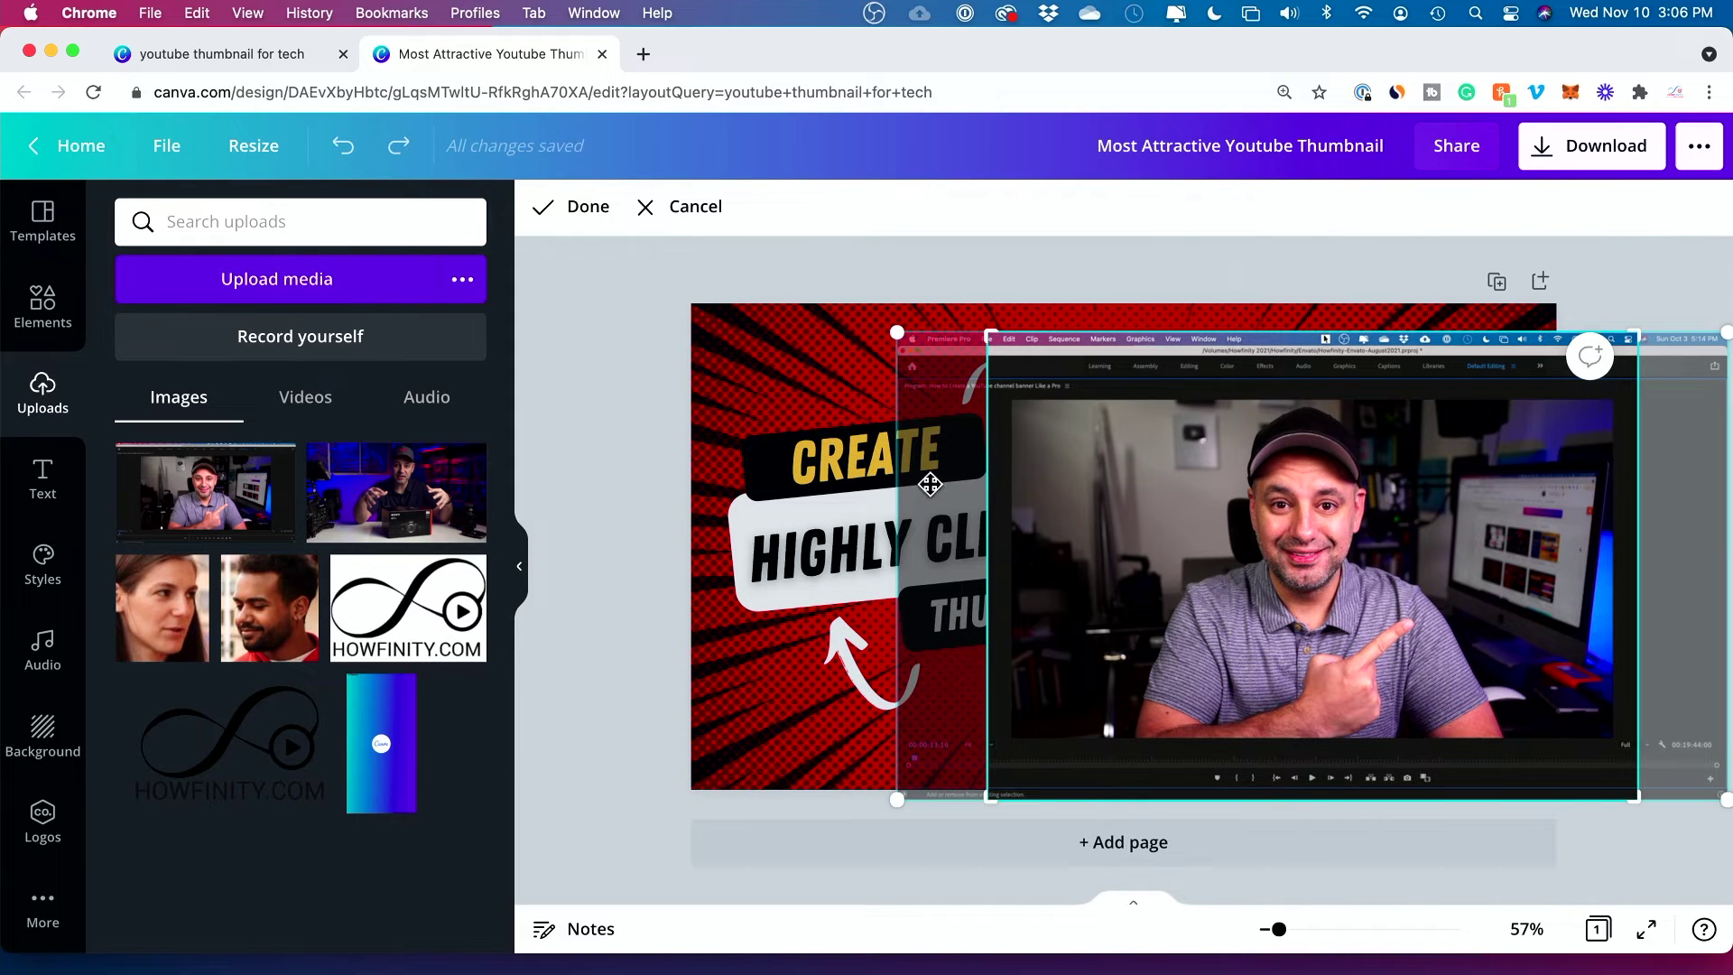
{"action": "left_click_drag", "start_coordinate": [989, 332], "coordinate": [1124, 334]}
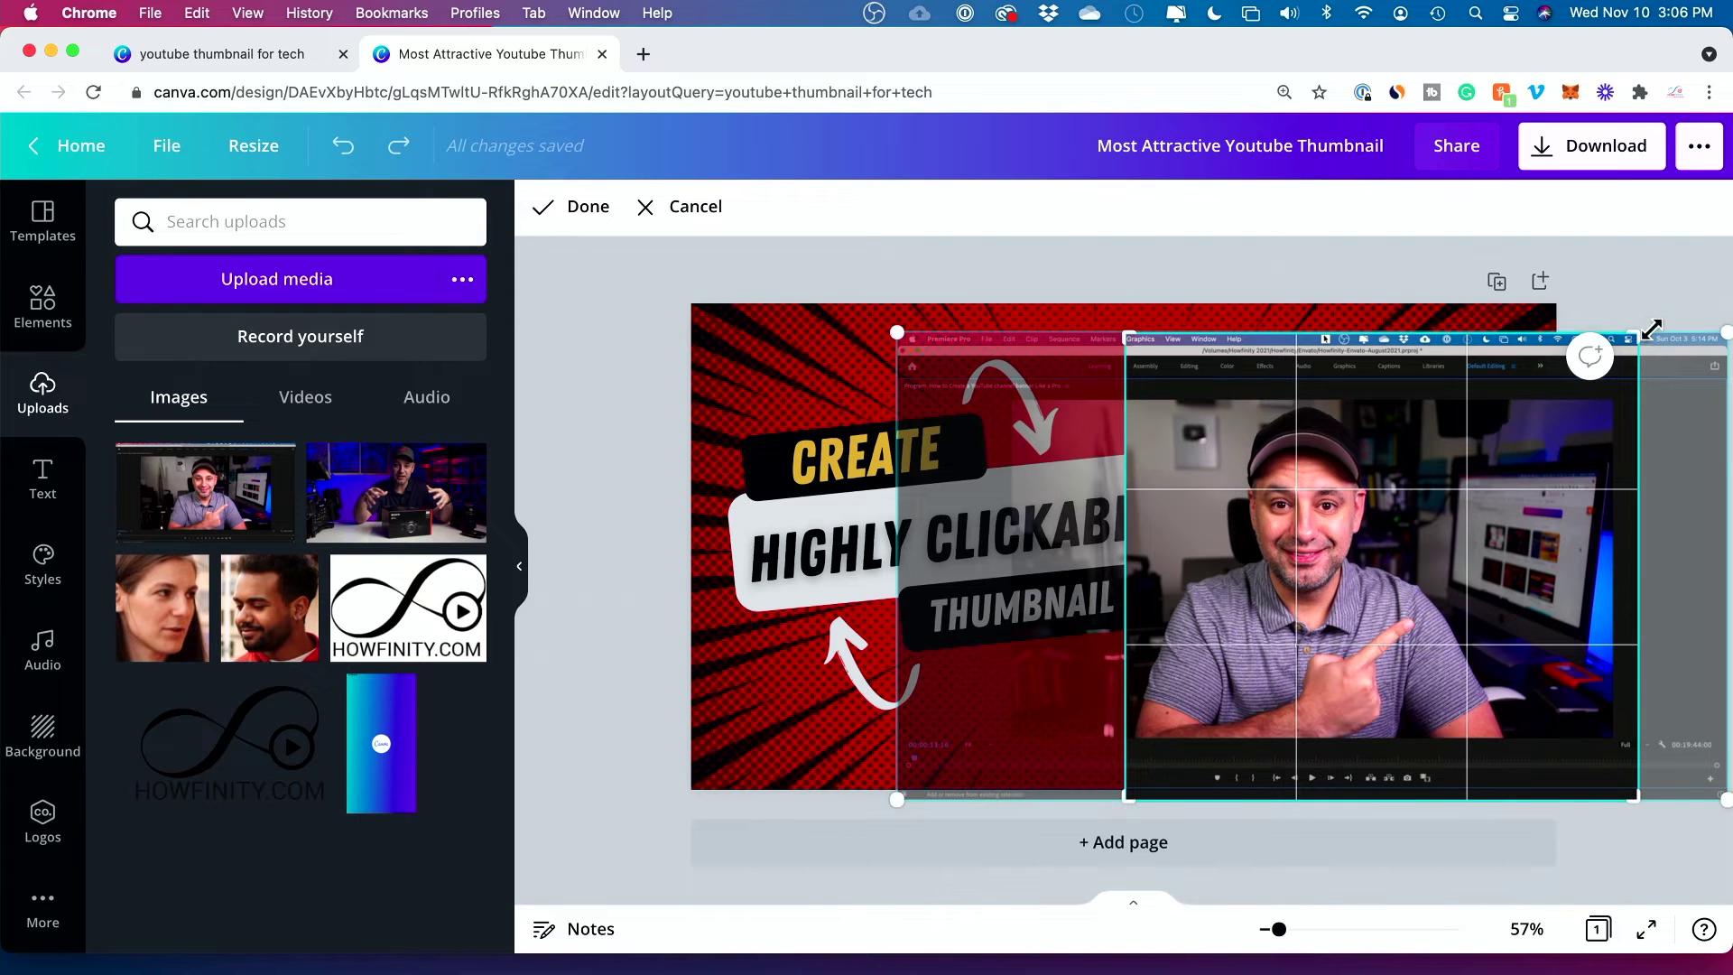
{"action": "left_click_drag", "start_coordinate": [1639, 334], "coordinate": [1491, 396]}
{"action": "left_click_drag", "start_coordinate": [1129, 798], "coordinate": [1120, 733]}
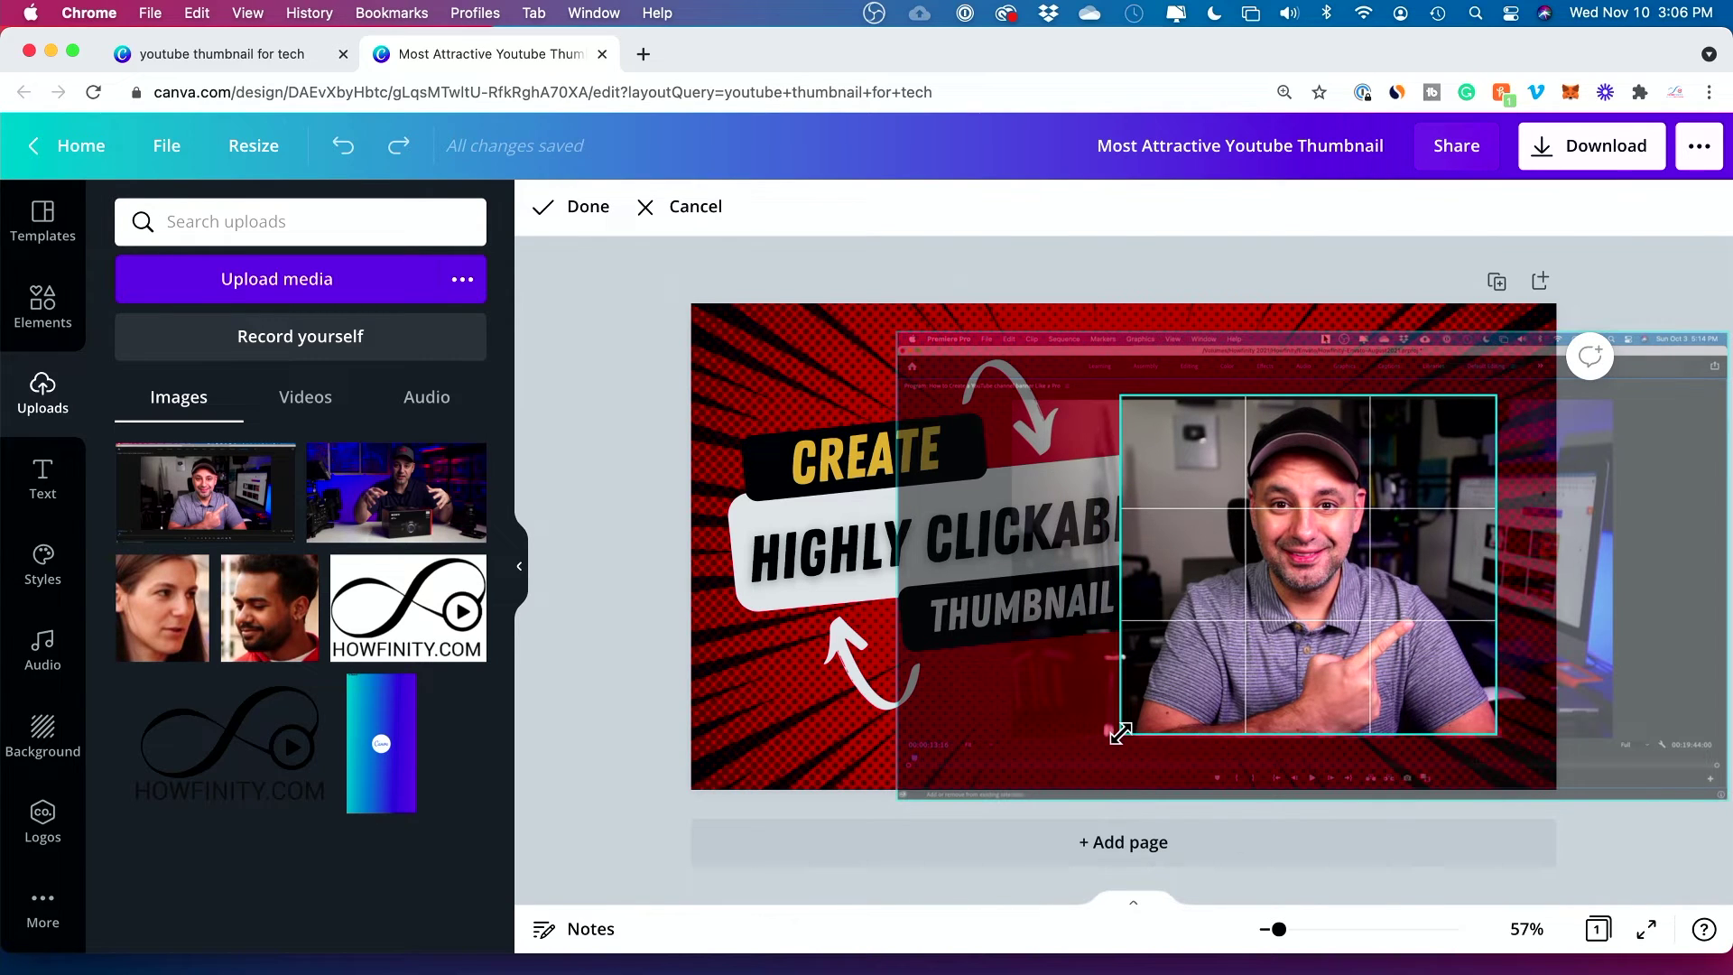
{"action": "left_click", "coordinate": [574, 211]}
Enlarge the cropped photo, place it in the thumbnail's lower-right corner and flip it horizontally so the man points at the text.
{"action": "left_click_drag", "start_coordinate": [1311, 494], "coordinate": [1387, 496]}
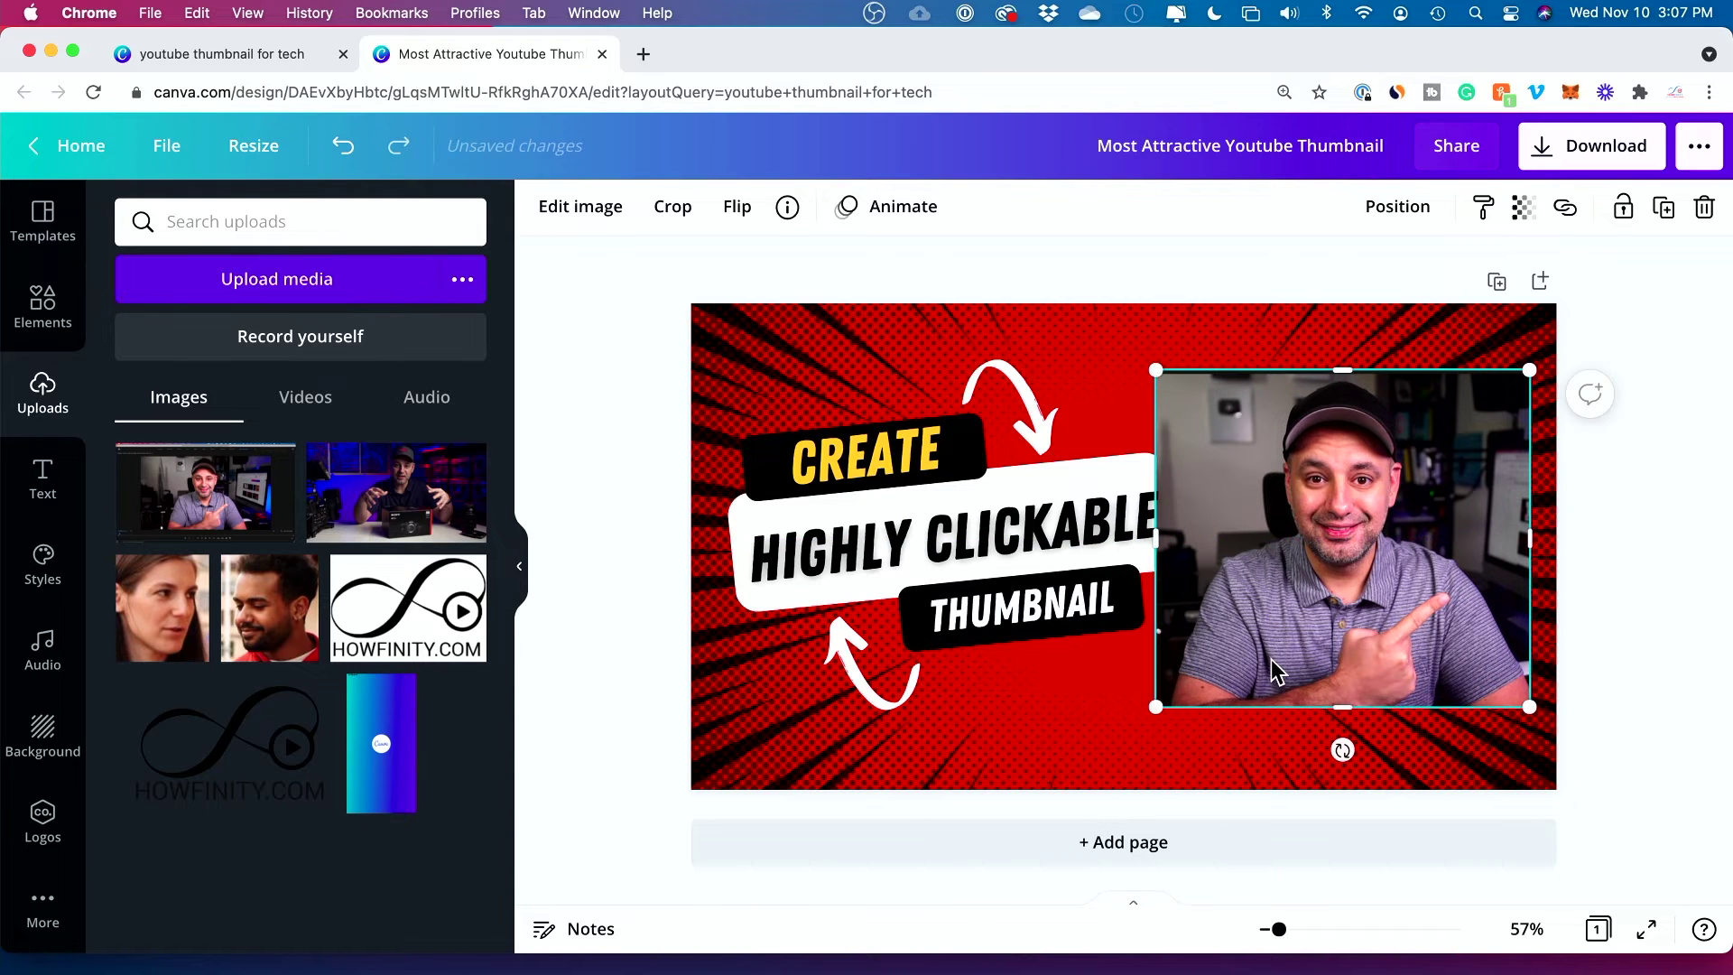
{"action": "left_click_drag", "start_coordinate": [1156, 706], "coordinate": [1111, 748]}
{"action": "left_click_drag", "start_coordinate": [1255, 633], "coordinate": [1294, 679]}
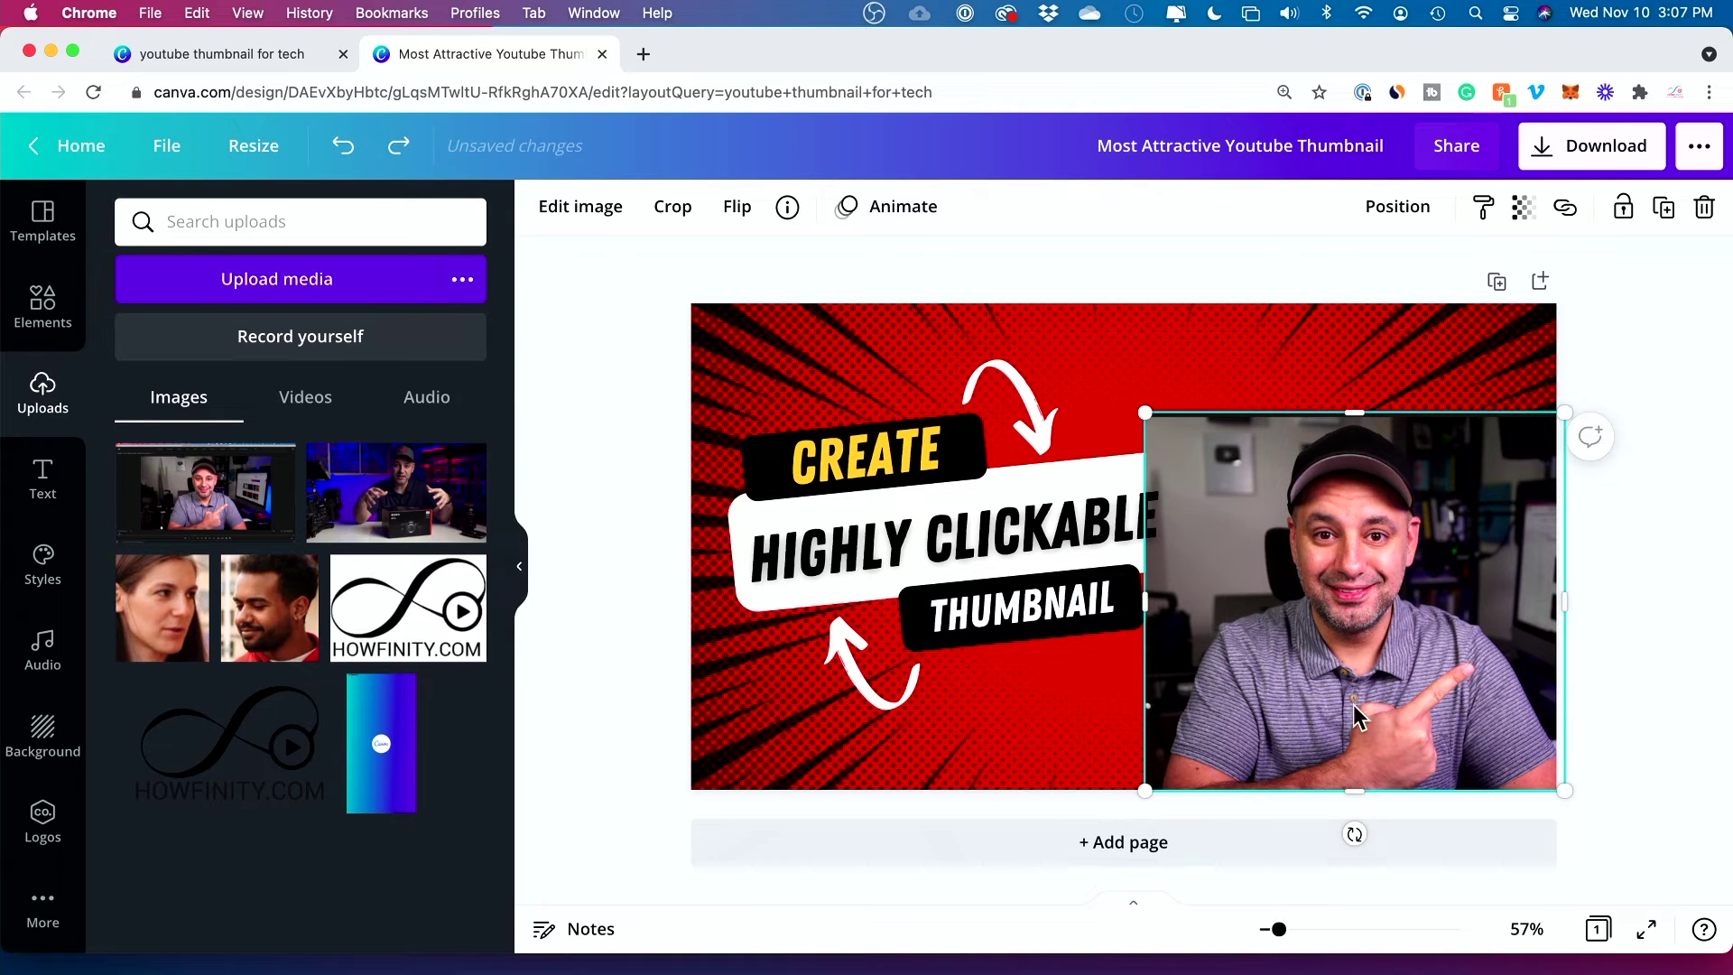
{"action": "left_click", "coordinate": [755, 222]}
{"action": "left_click", "coordinate": [810, 269]}
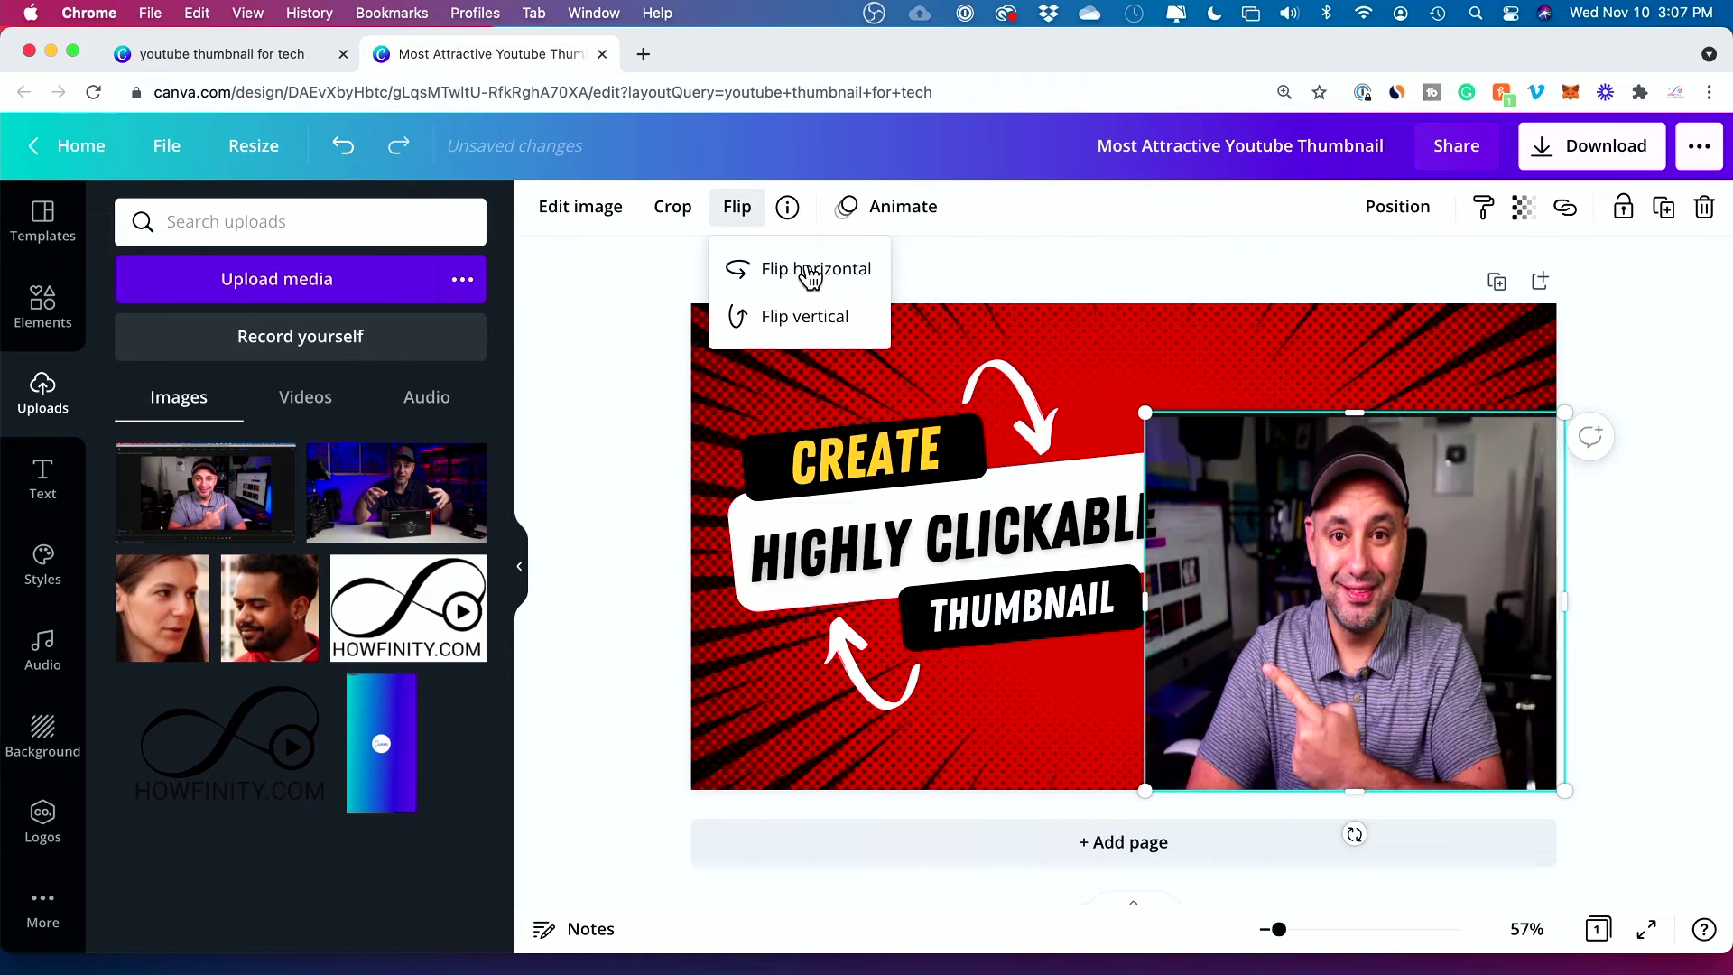
{"action": "key", "text": "Escape"}
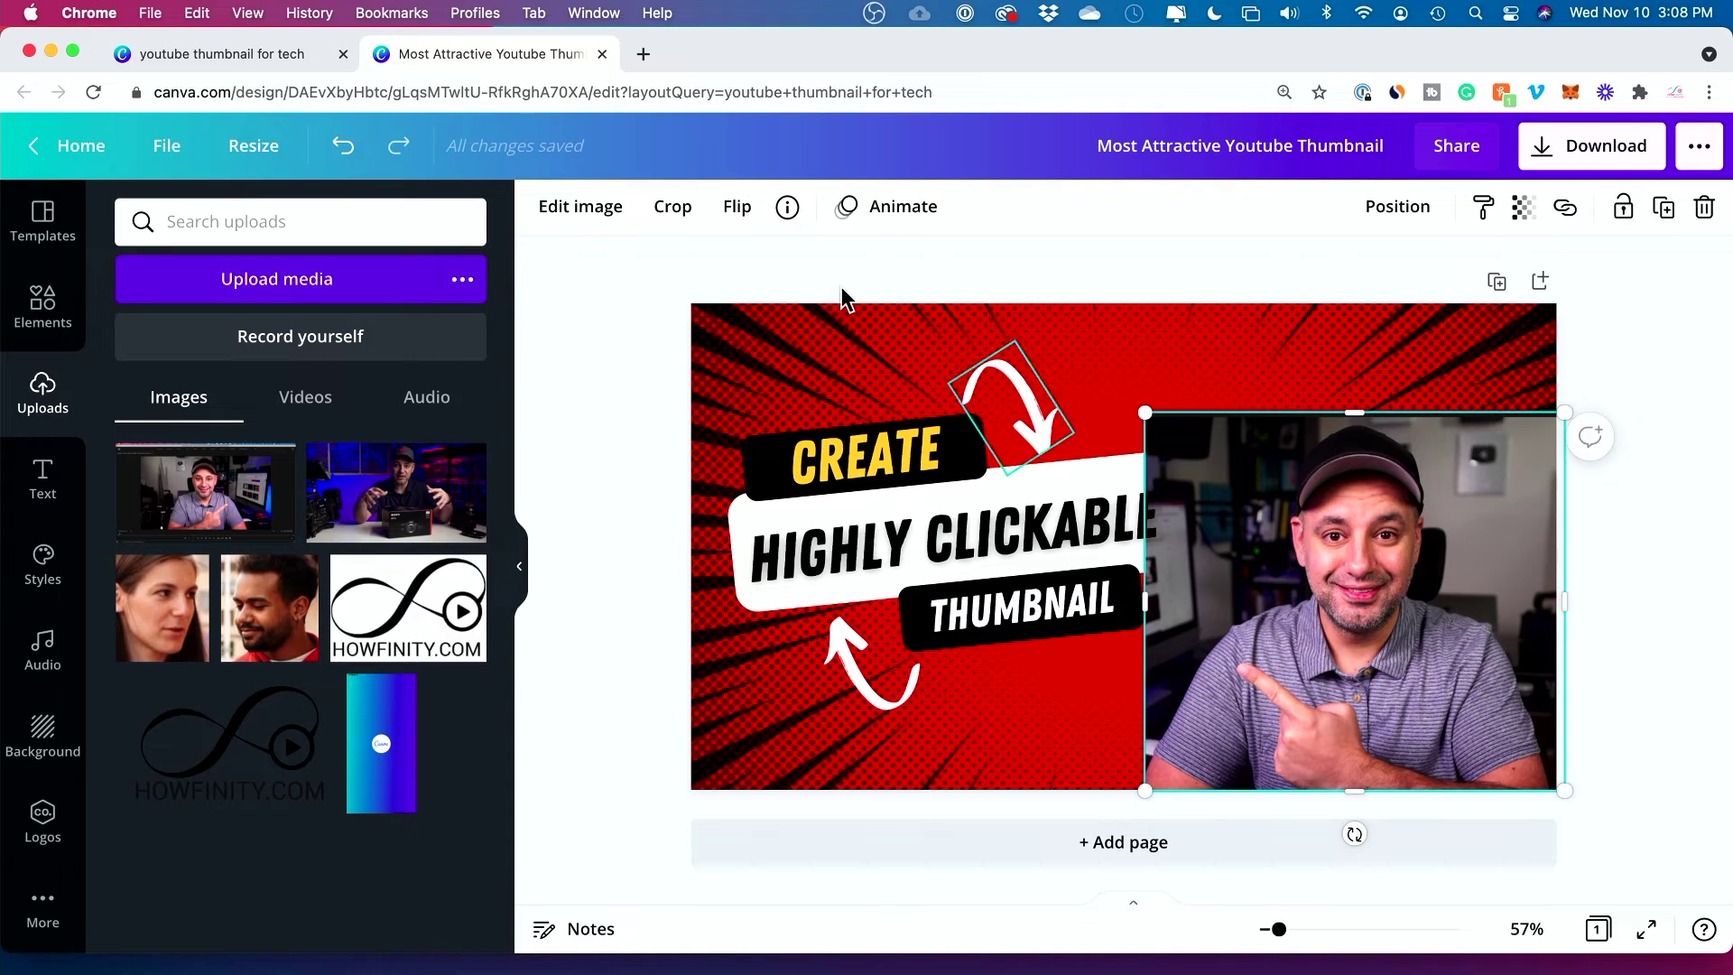
Remove the background of the man's photo with Background Remover and apply the result.
{"action": "left_click", "coordinate": [582, 215]}
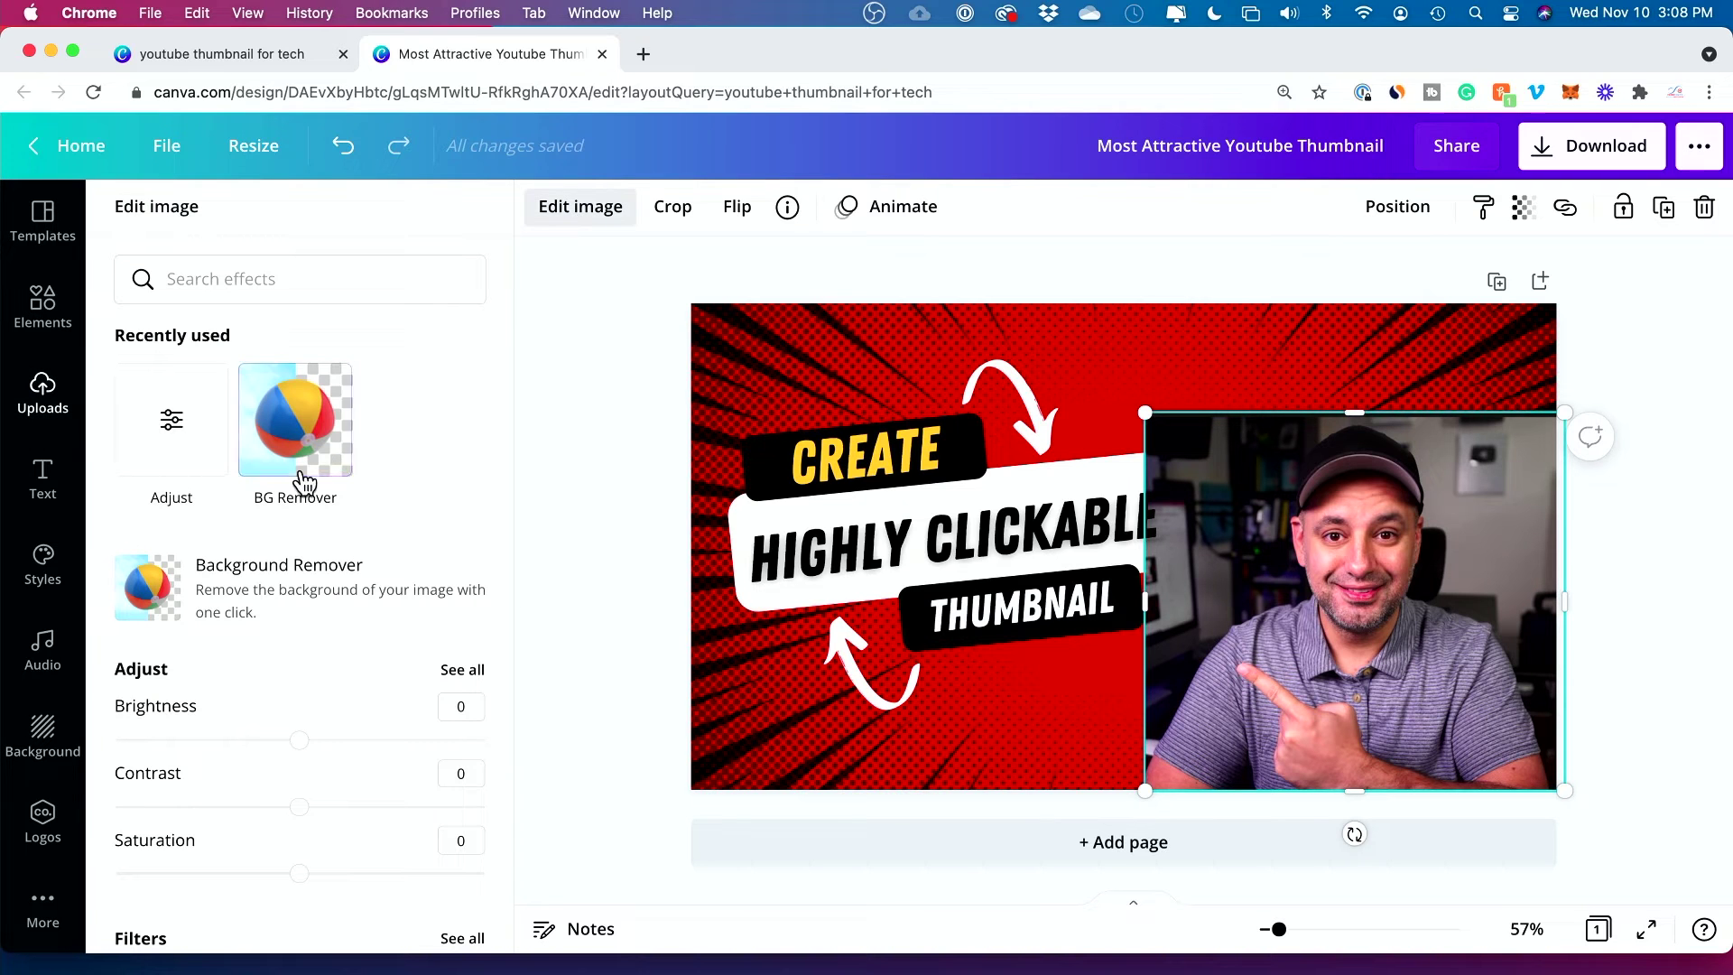
{"action": "left_click", "coordinate": [260, 451]}
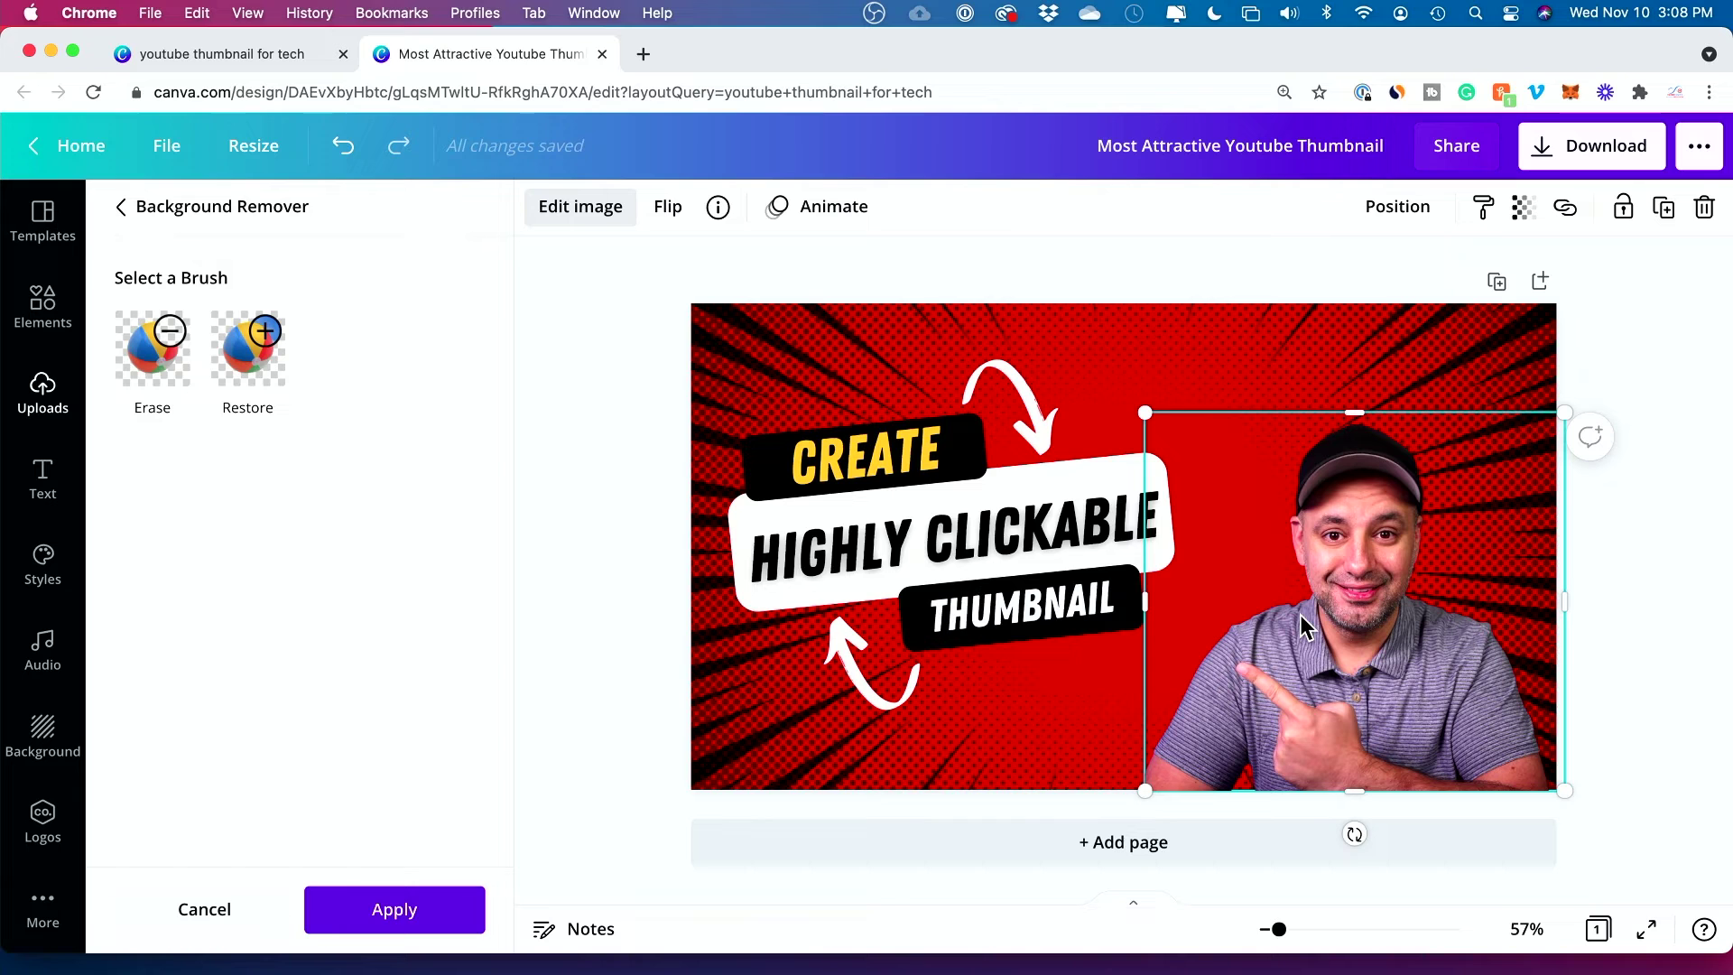
{"action": "left_click", "coordinate": [388, 912]}
Enlarge the man's cutout to fill most of the thumbnail's height, resting on the bottom edge beside the text.
{"action": "left_click_drag", "start_coordinate": [1354, 413], "coordinate": [1346, 360]}
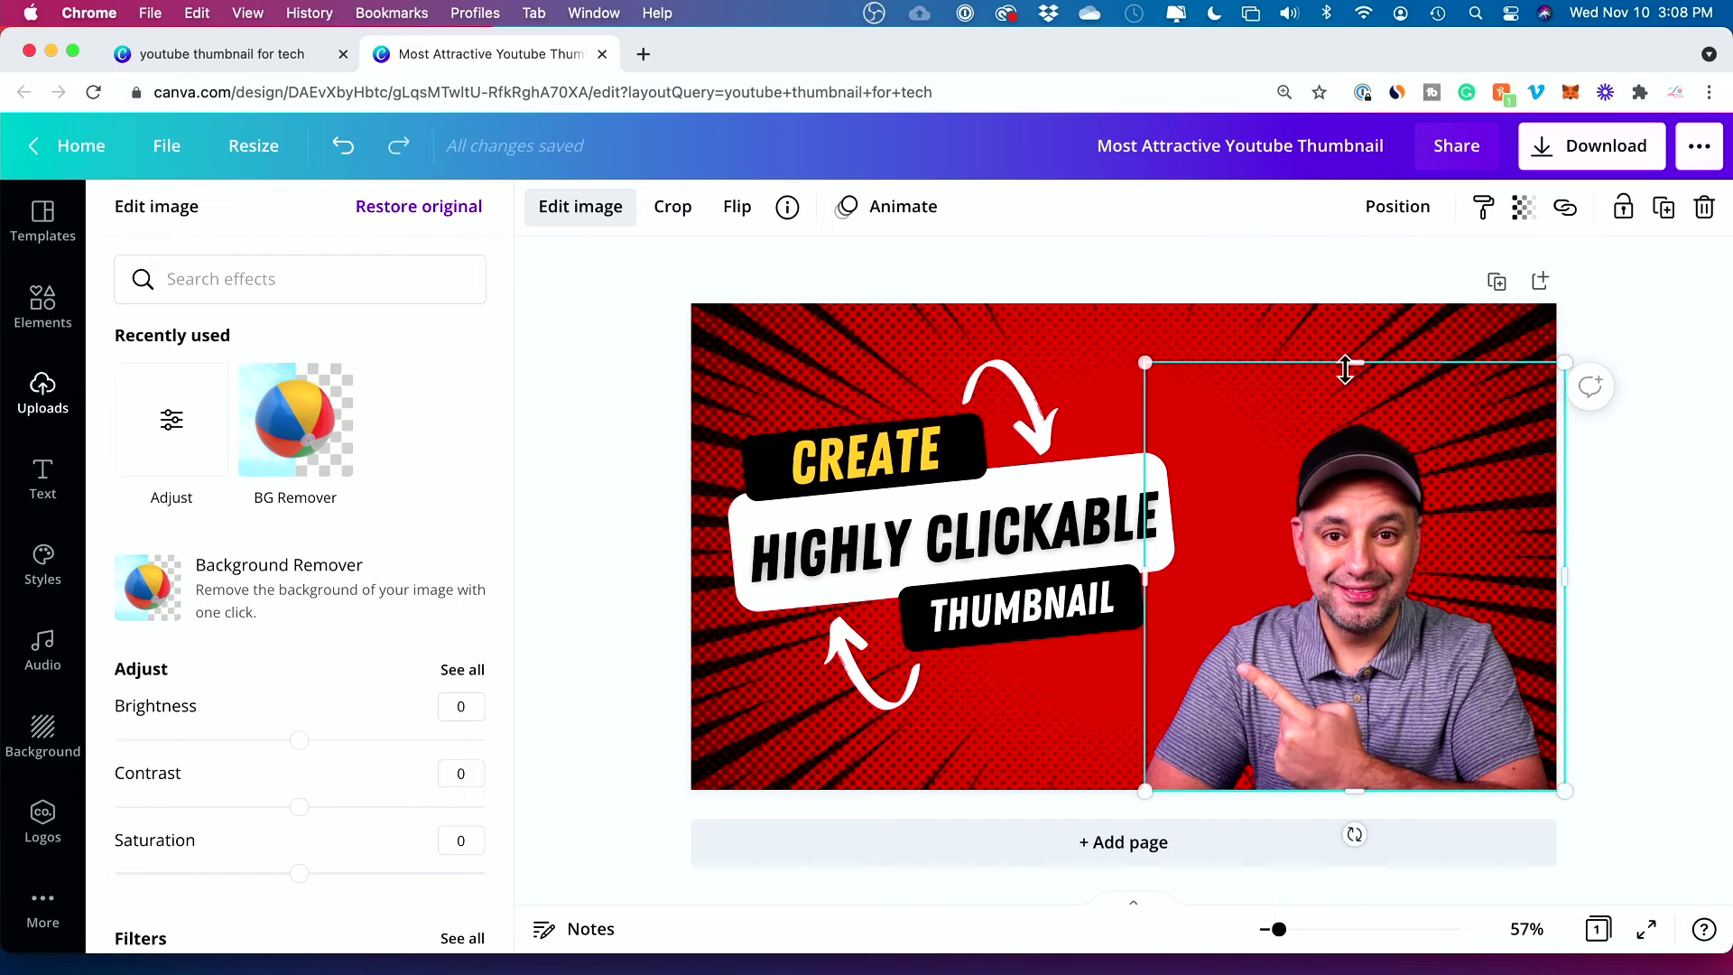
{"action": "left_click_drag", "start_coordinate": [1346, 532], "coordinate": [1312, 552]}
{"action": "left_click_drag", "start_coordinate": [1533, 362], "coordinate": [1606, 282]}
{"action": "left_click", "coordinate": [647, 294]}
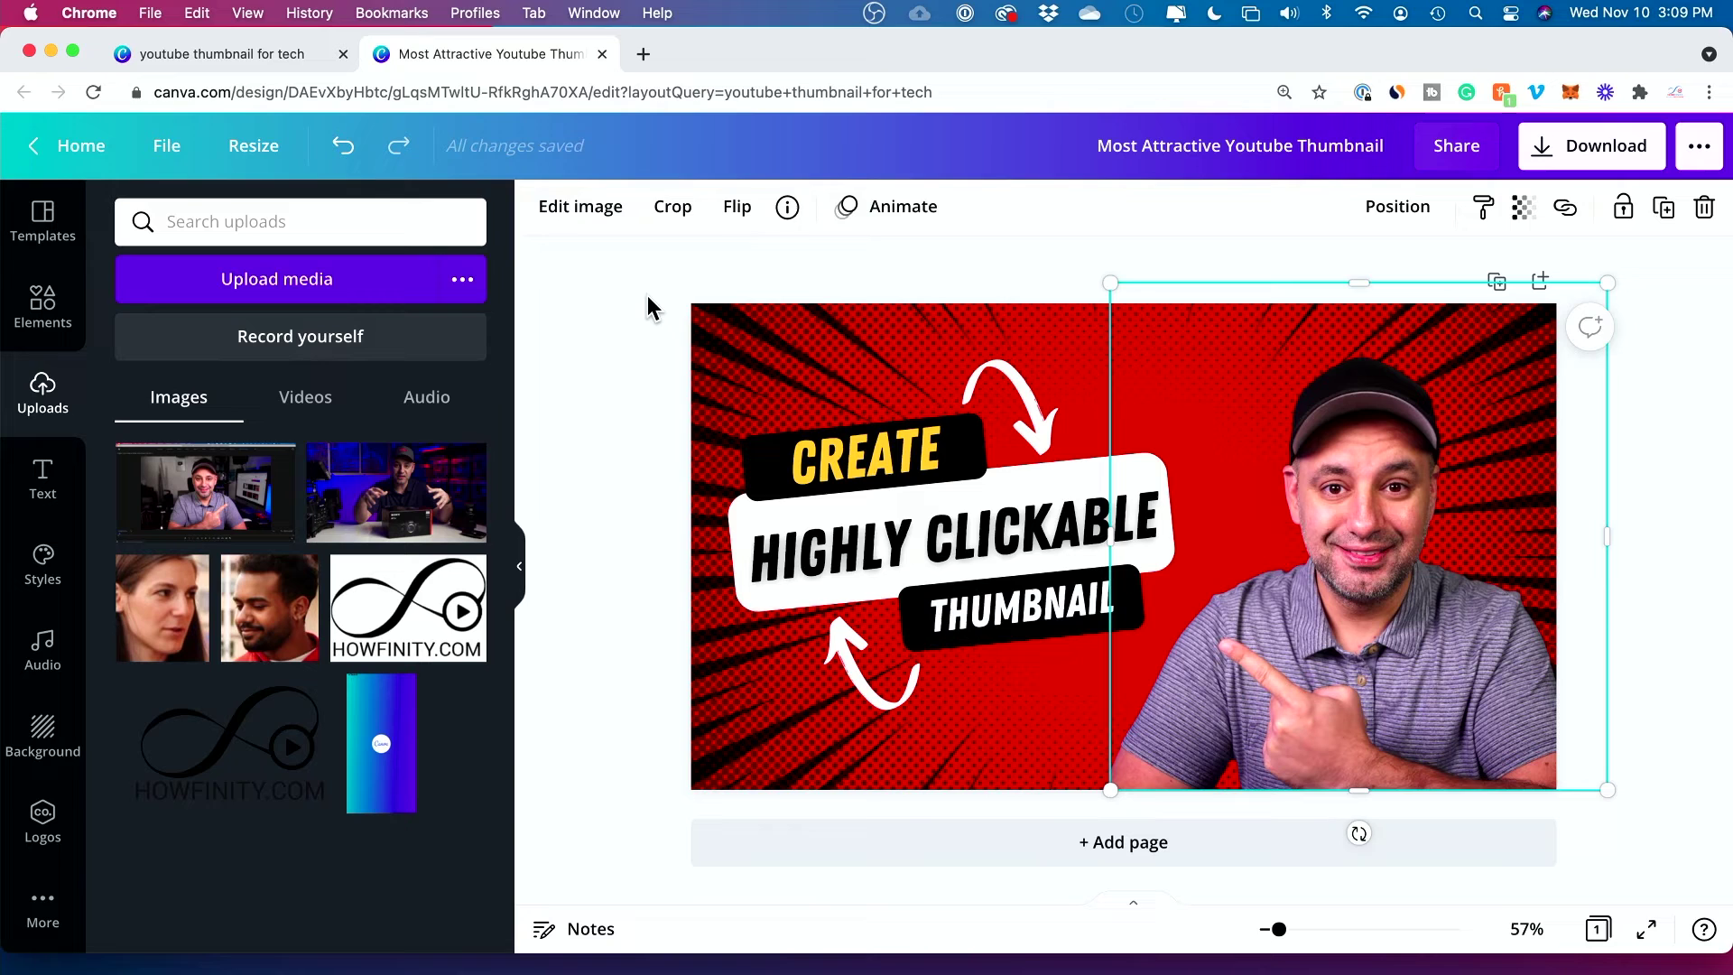
{"action": "left_click", "coordinate": [647, 294]}
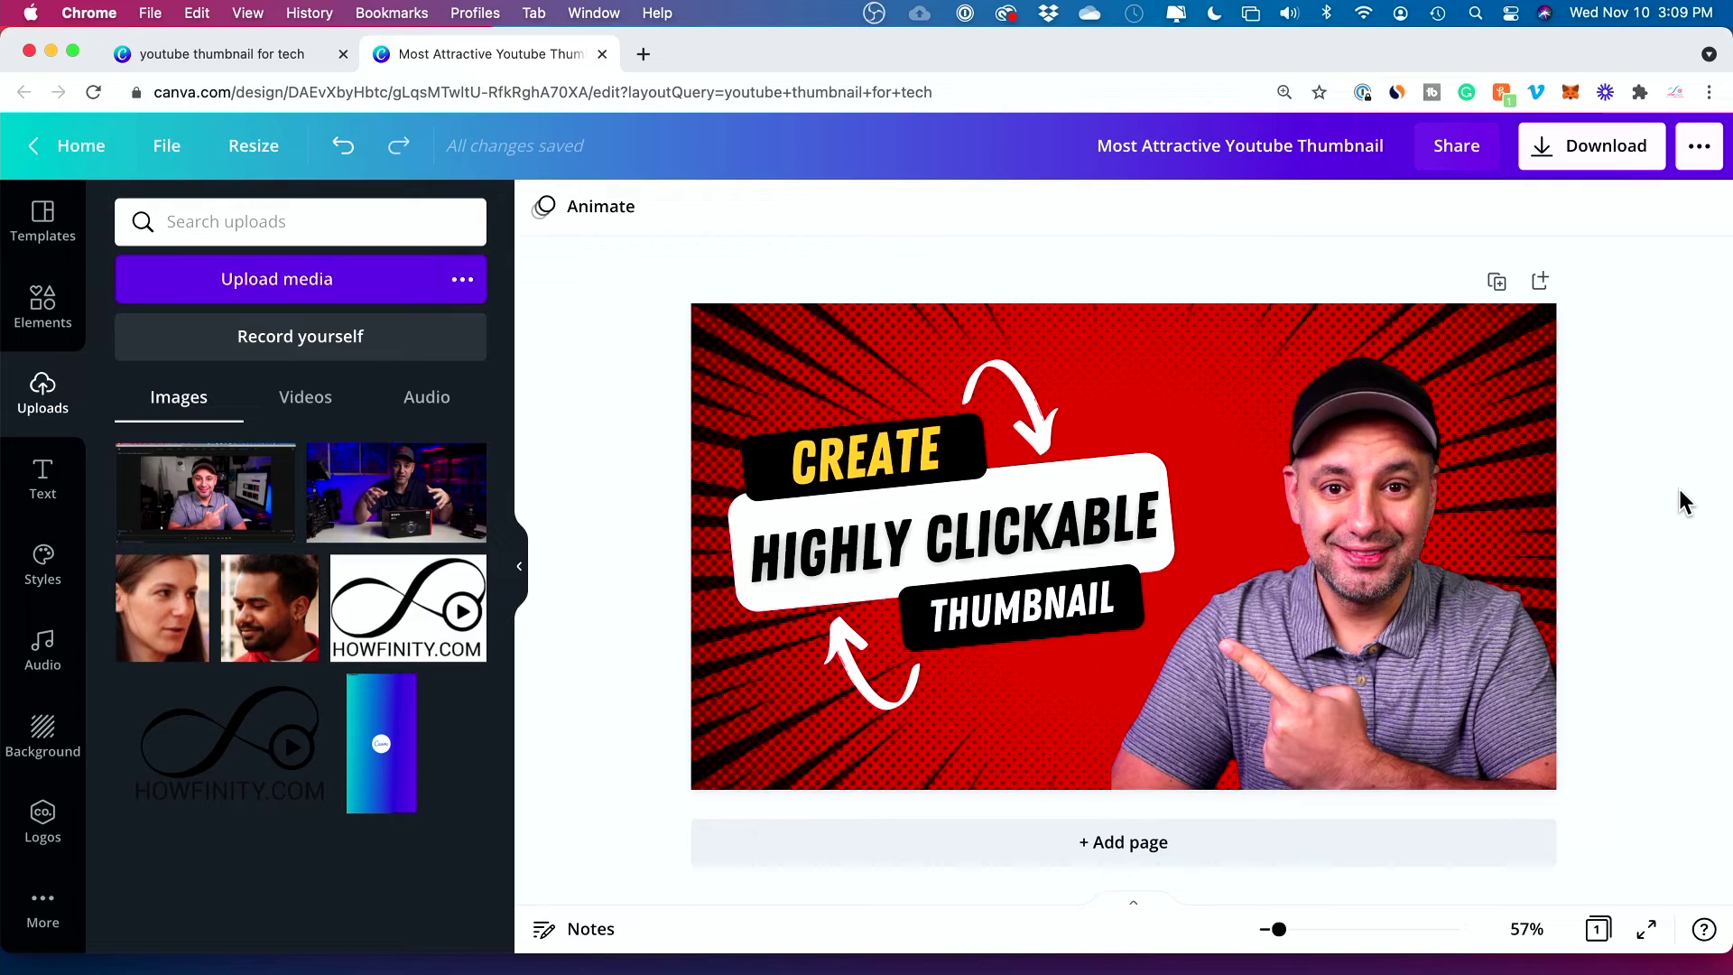
Set the man's cutout photo to brightness 4 and contrast 29.
{"action": "left_click", "coordinate": [1372, 565]}
{"action": "left_click", "coordinate": [578, 209]}
{"action": "scroll", "coordinate": [352, 488], "scroll_direction": "down", "scroll_amount": 2}
{"action": "left_click_drag", "start_coordinate": [300, 635], "coordinate": [352, 636]}
{"action": "left_click_drag", "start_coordinate": [297, 568], "coordinate": [307, 568]}
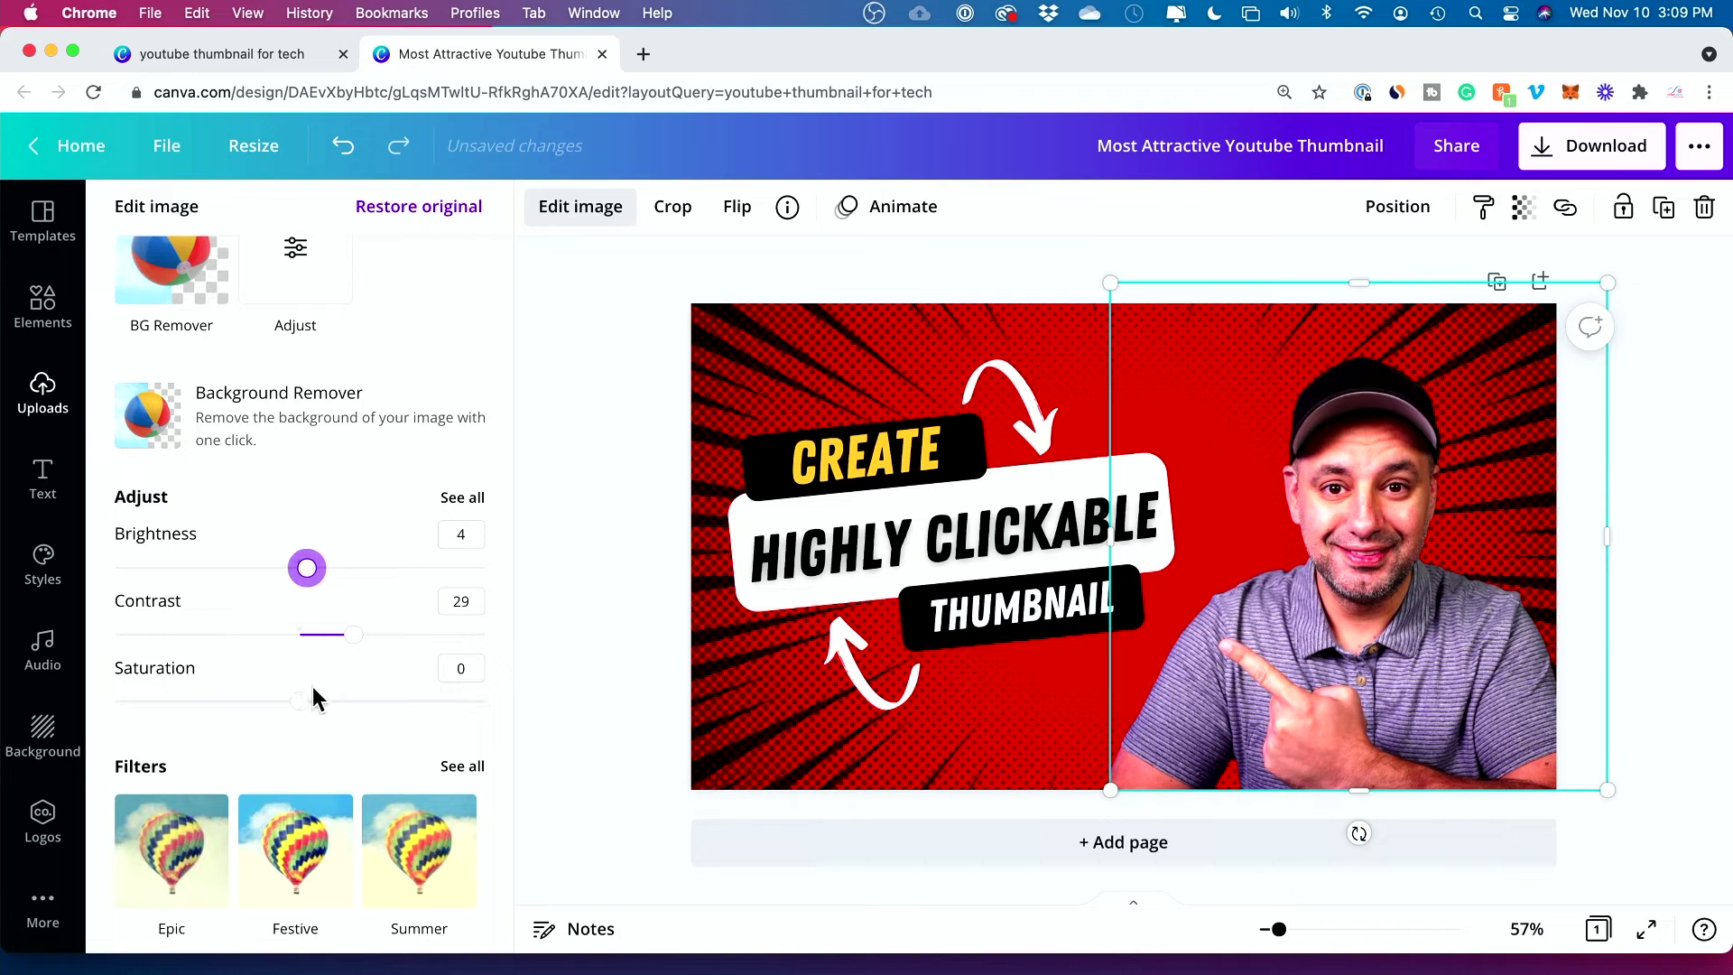
{"action": "mouse_move", "coordinate": [303, 713]}
{"action": "left_mouse_down"}
{"action": "mouse_move", "coordinate": [406, 709]}
{"action": "mouse_move", "coordinate": [114, 709]}
{"action": "mouse_move", "coordinate": [305, 726]}
{"action": "left_mouse_up"}
Try the Pixel and Micro pixelate effects on the man's cutout photo and remove them.
{"action": "scroll", "coordinate": [306, 722], "scroll_direction": "down", "scroll_amount": 5}
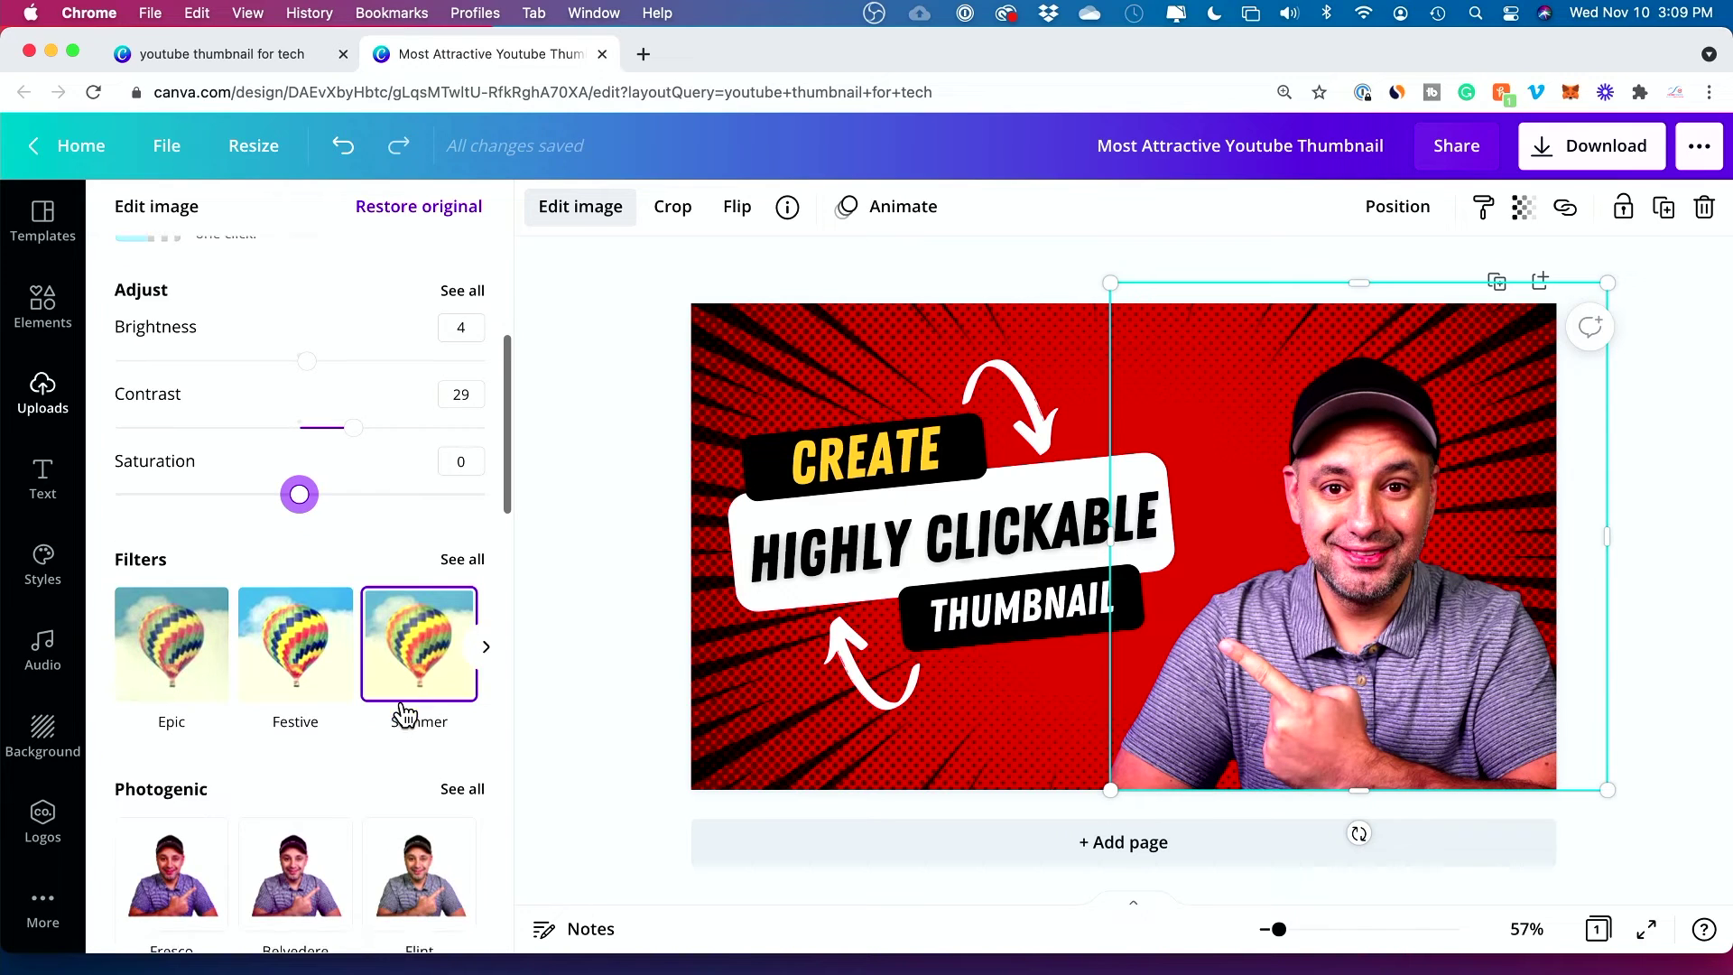
{"action": "scroll", "coordinate": [379, 632], "scroll_direction": "down", "scroll_amount": 10}
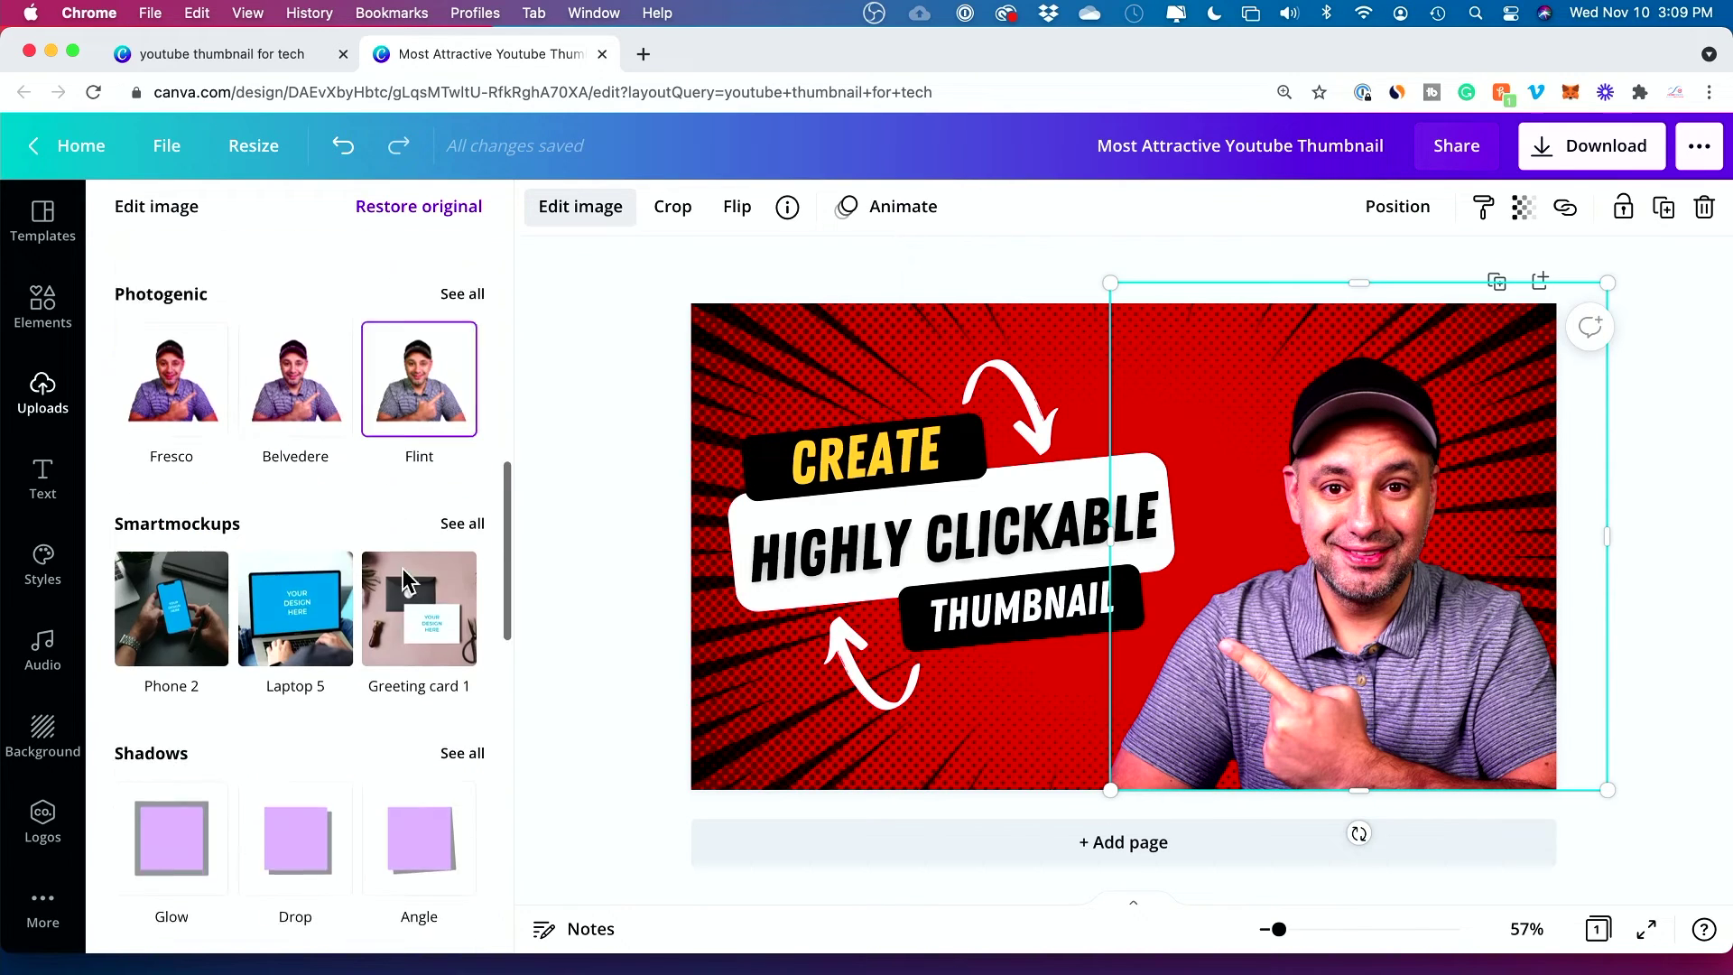
{"action": "scroll", "coordinate": [397, 578], "scroll_direction": "down", "scroll_amount": 4}
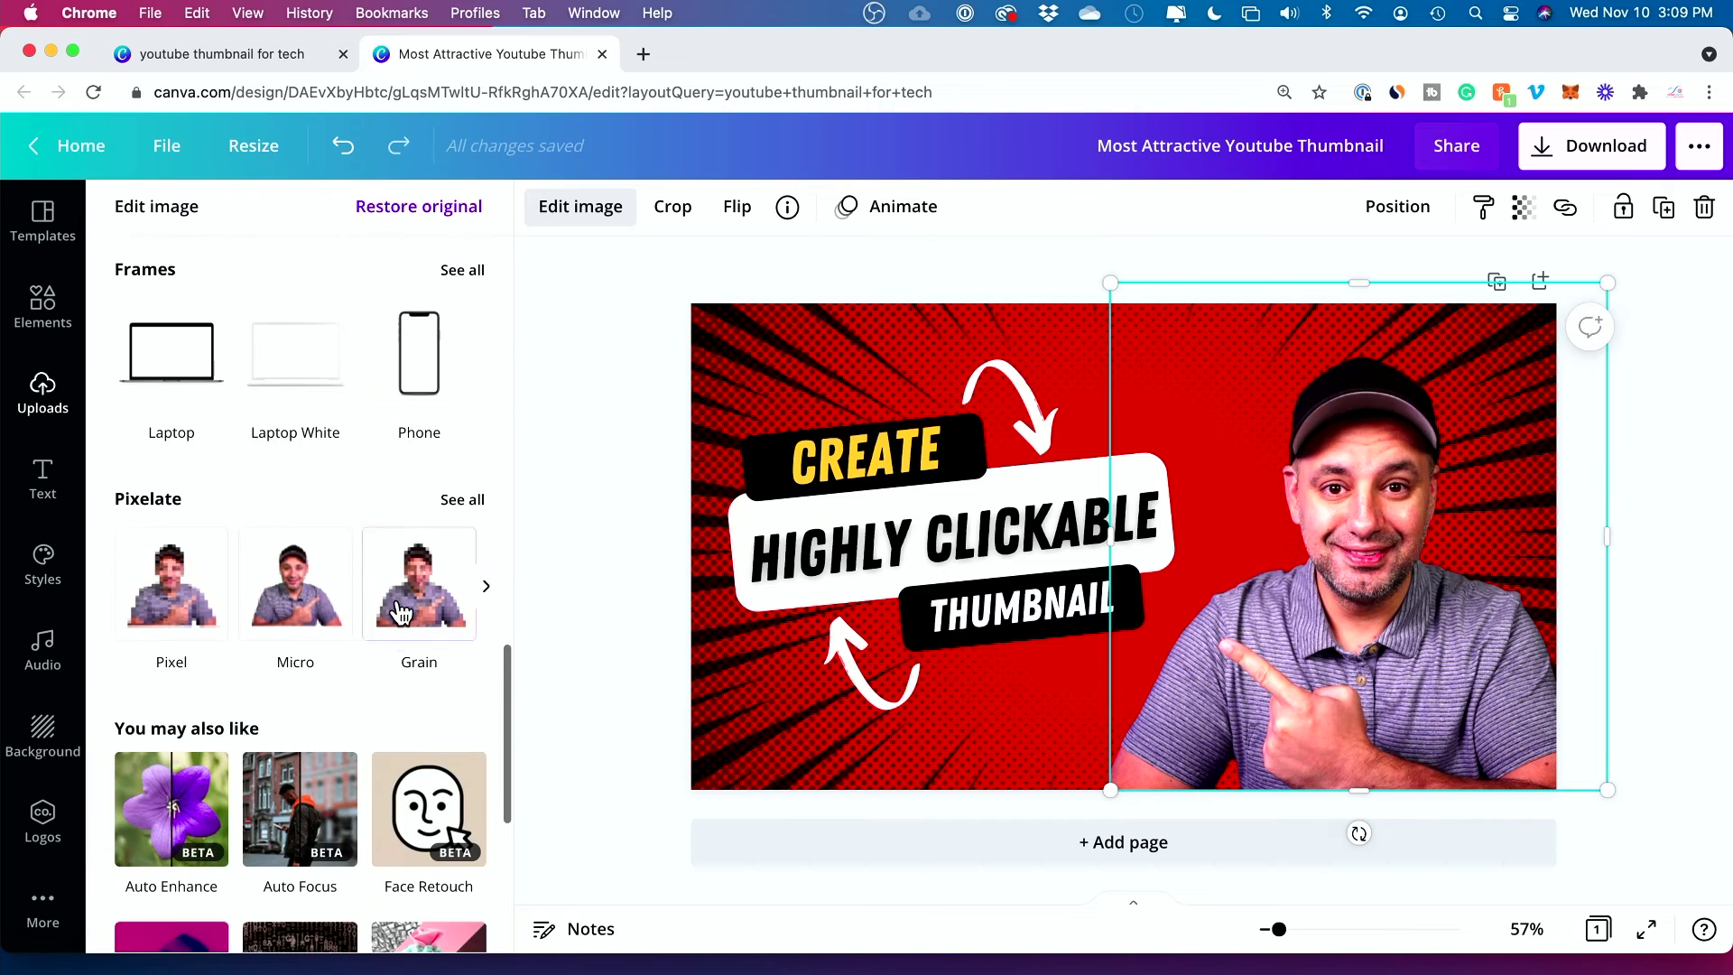
{"action": "left_click", "coordinate": [200, 614]}
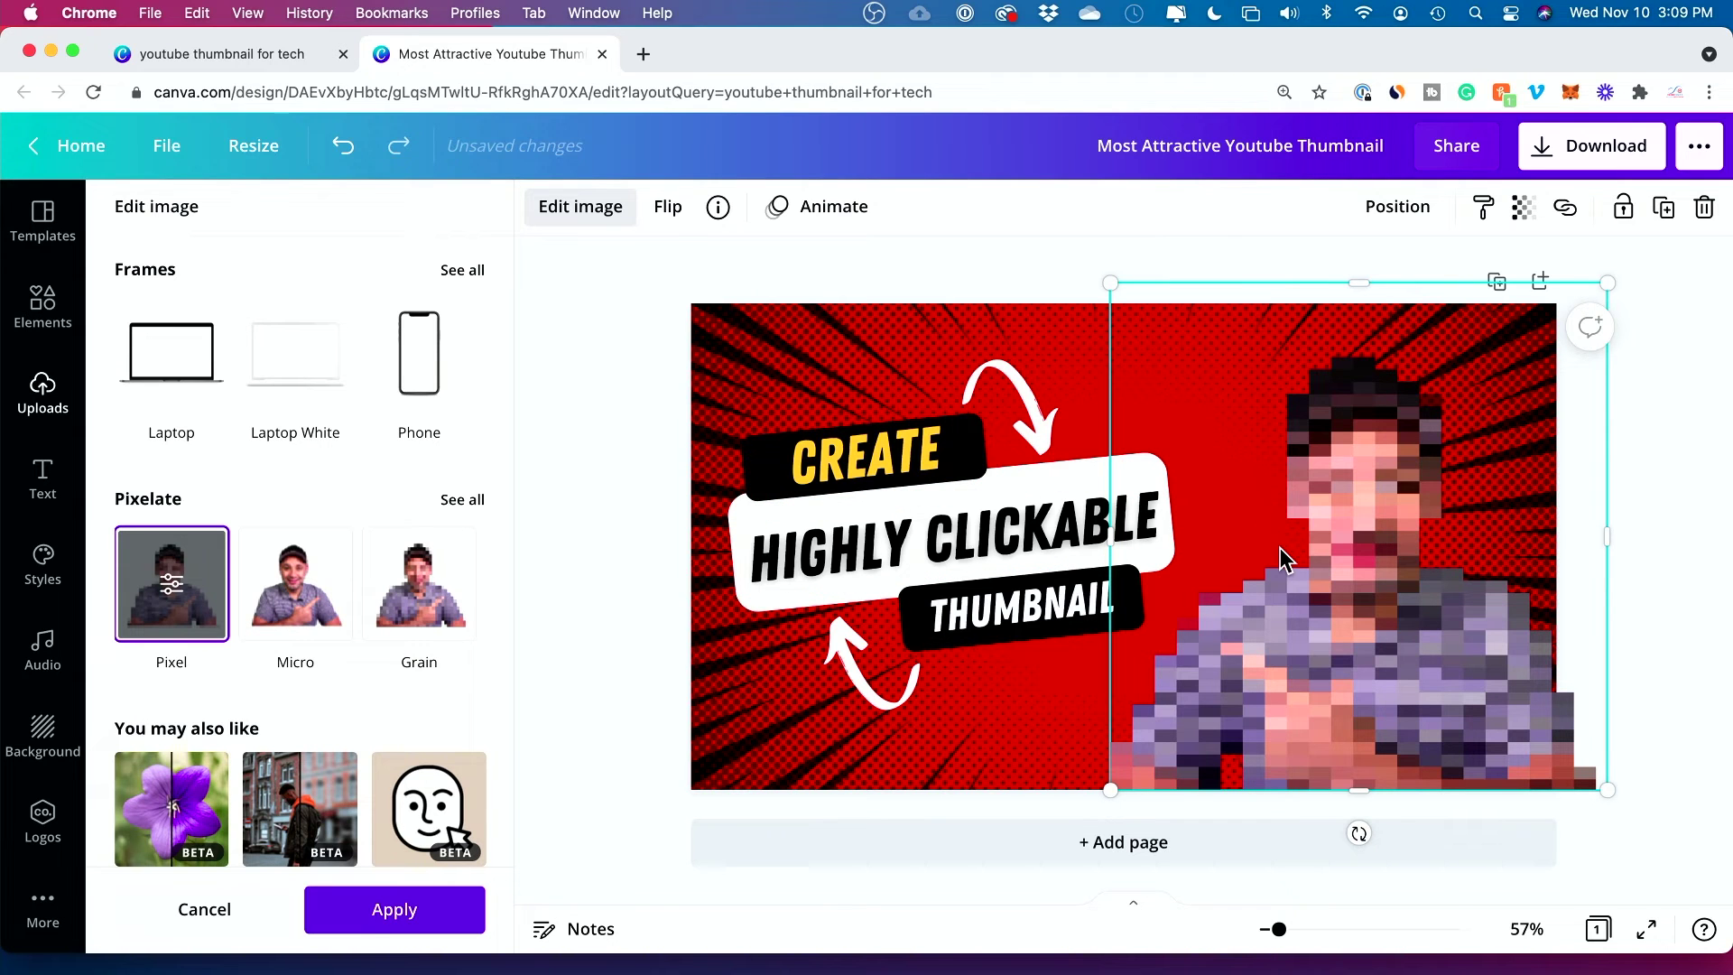
{"action": "left_click", "coordinate": [312, 602]}
Try the Phone frame on the man's cutout photo, remove it and look through the remaining image effects.
{"action": "scroll", "coordinate": [314, 600], "scroll_direction": "up", "scroll_amount": 3}
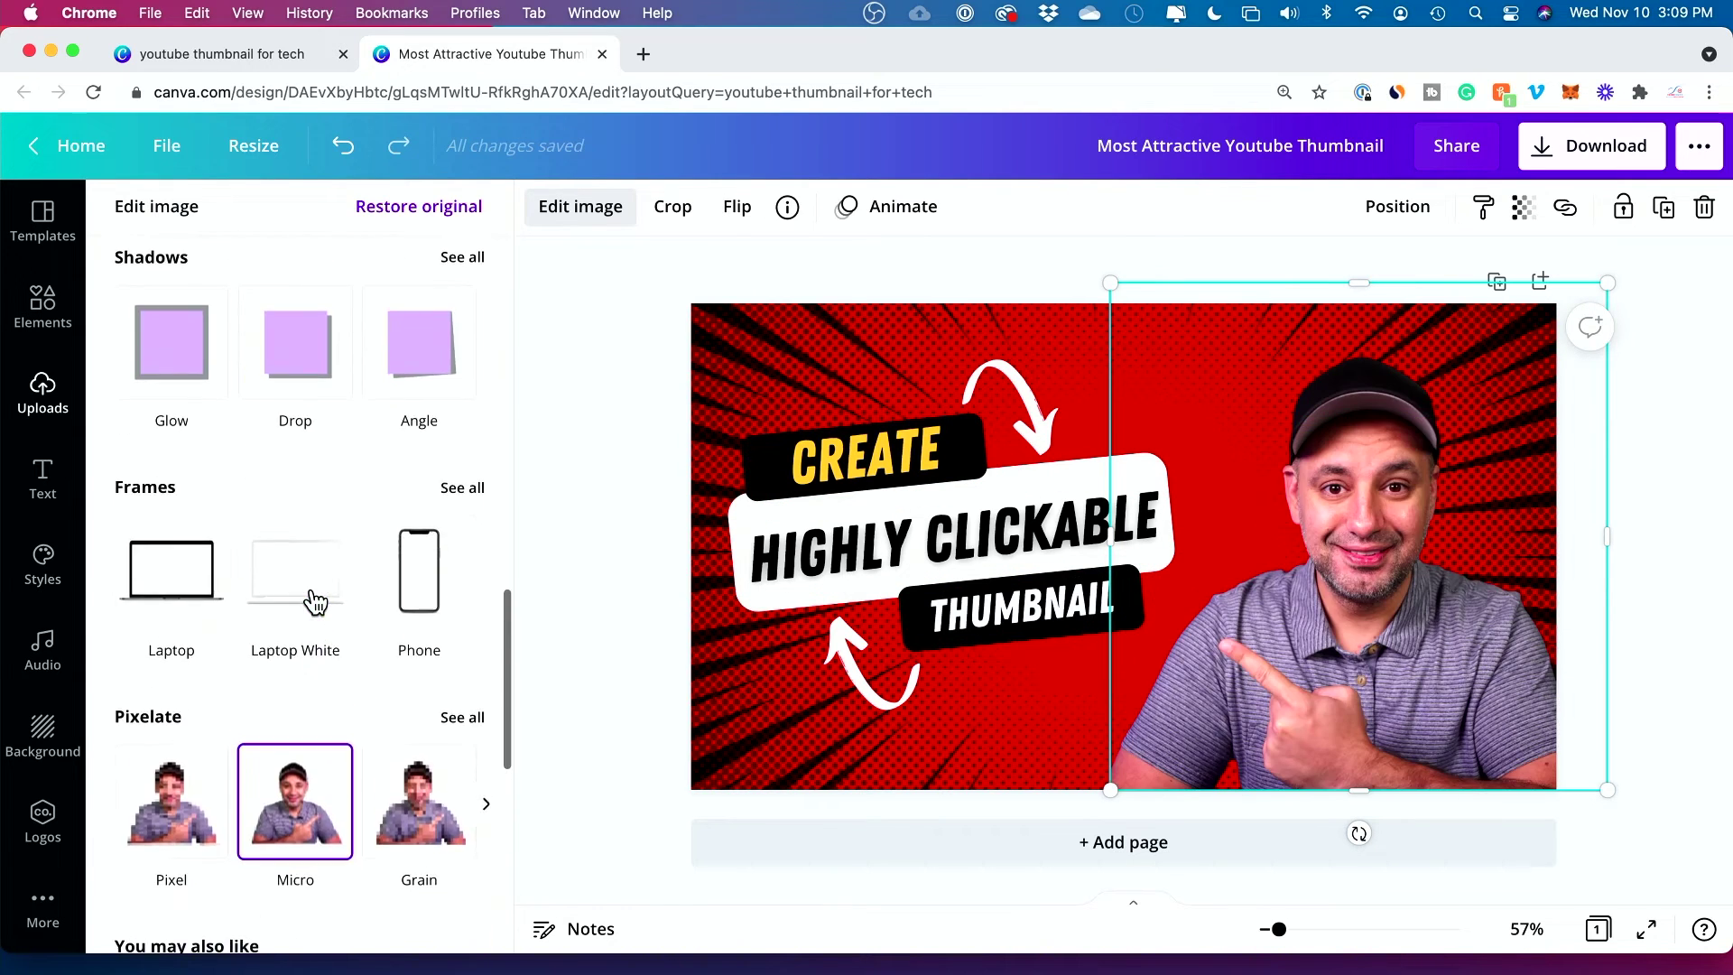
{"action": "left_click", "coordinate": [419, 589]}
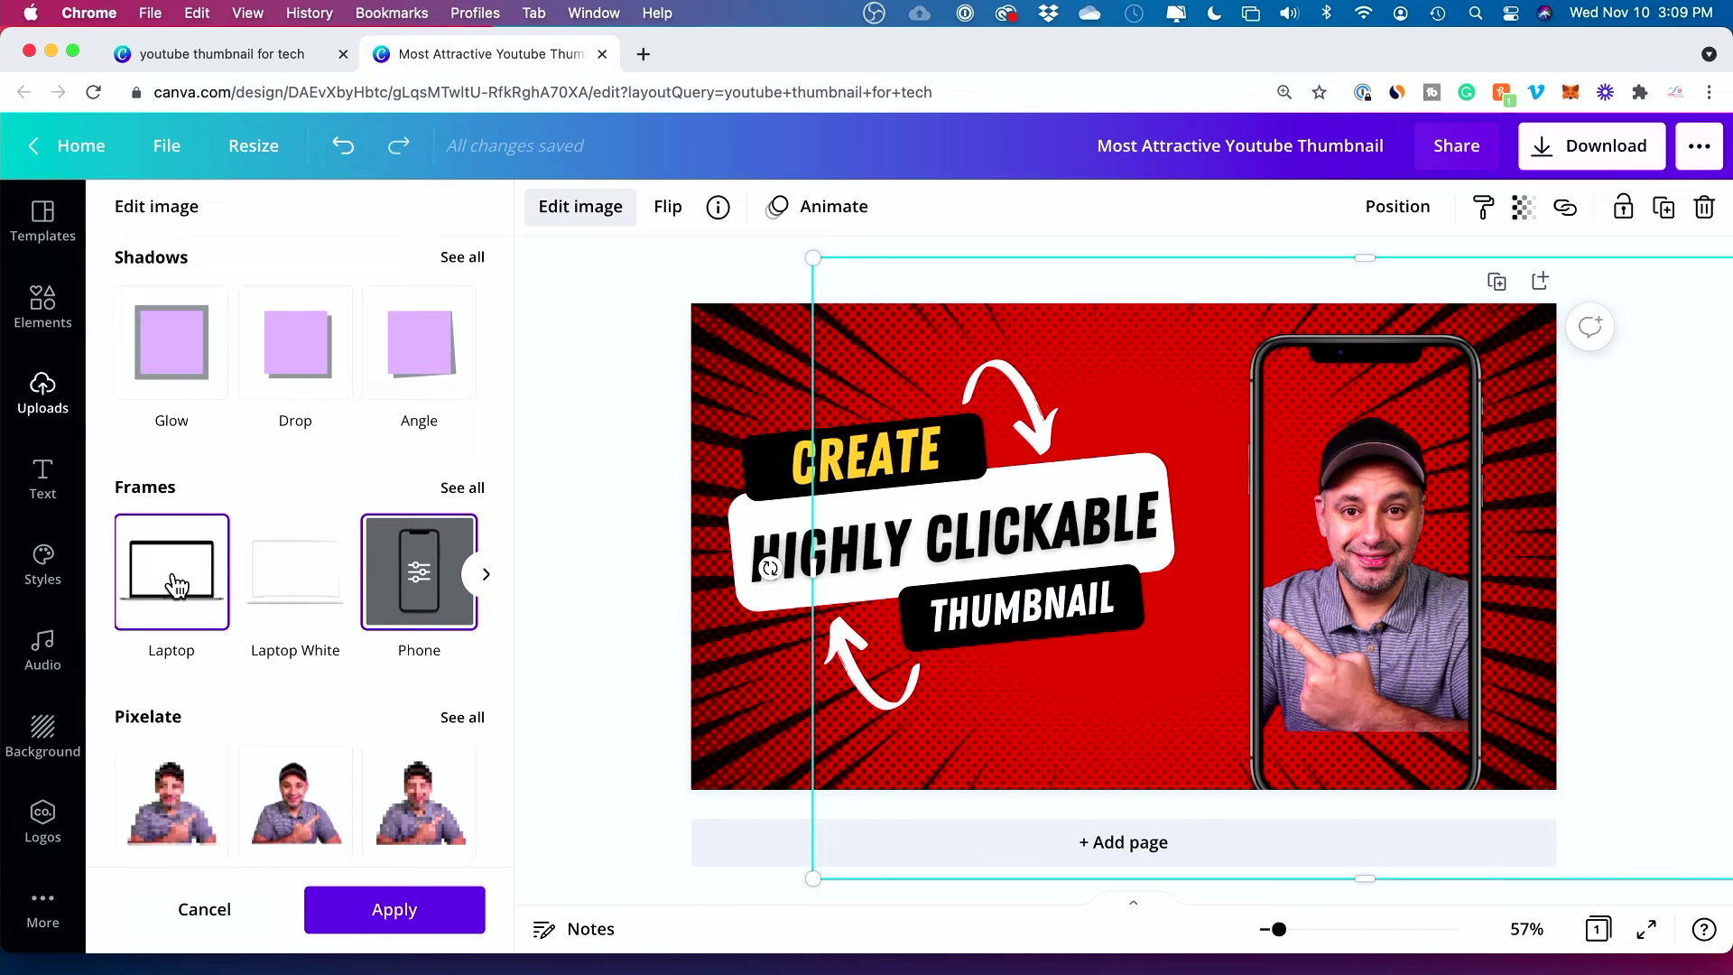
{"action": "left_click", "coordinate": [451, 577]}
{"action": "scroll", "coordinate": [310, 588], "scroll_direction": "down", "scroll_amount": 7}
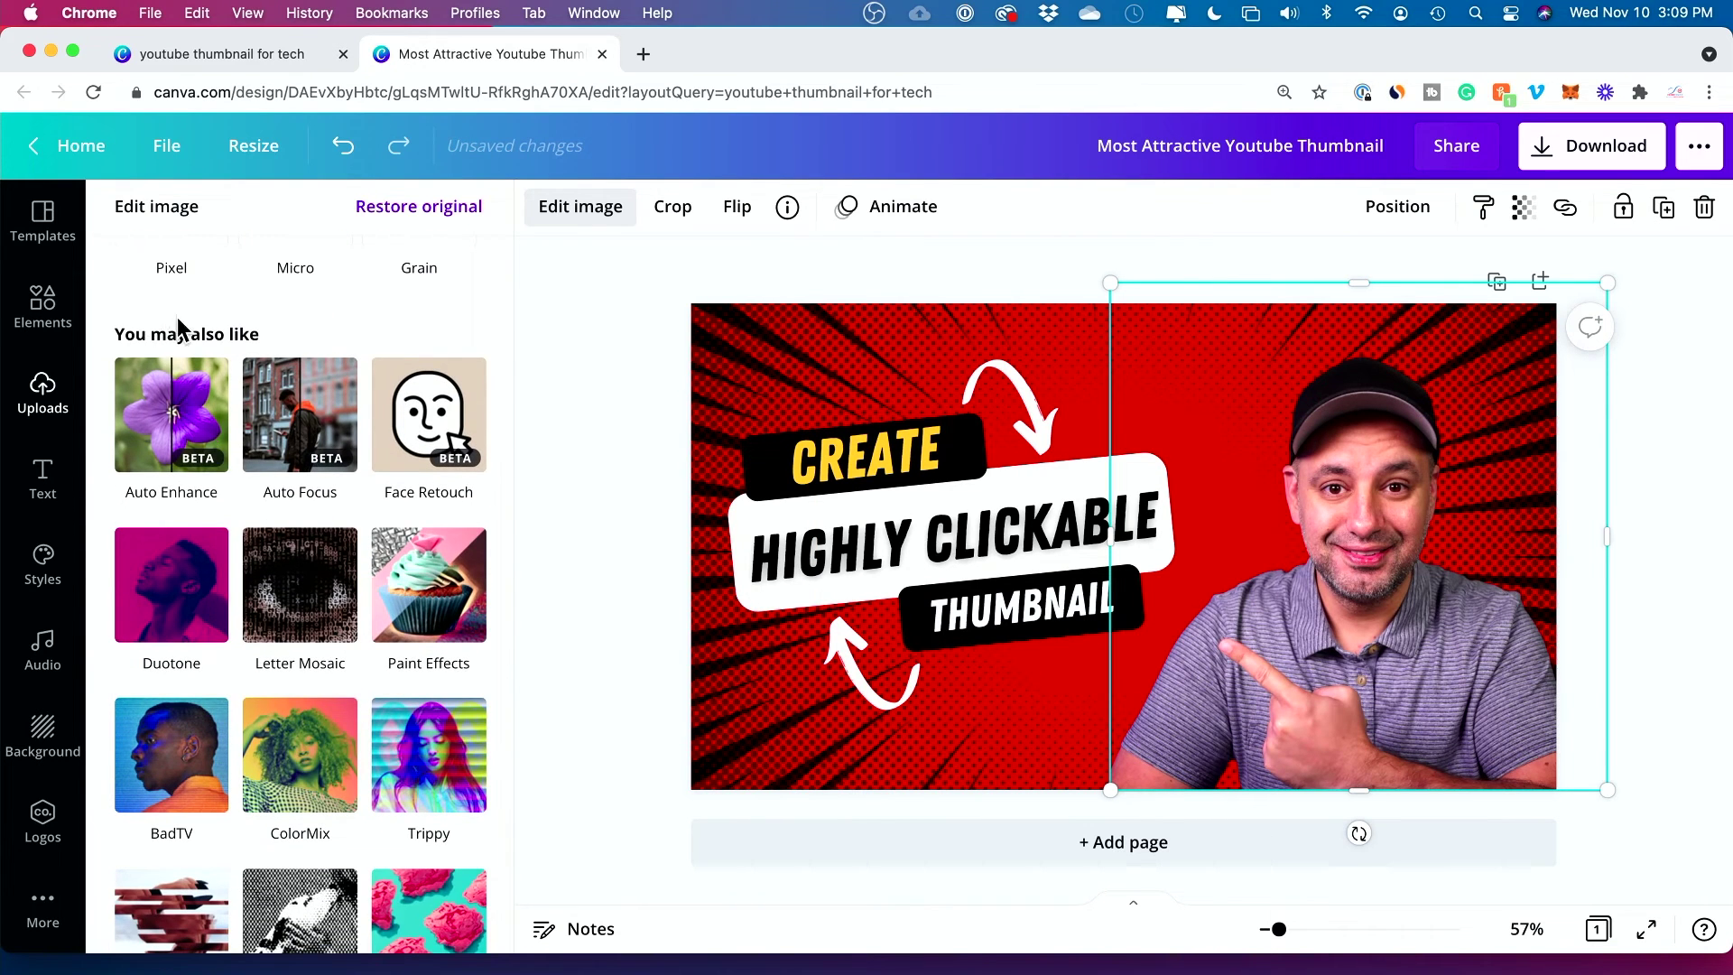
{"action": "scroll", "coordinate": [334, 620], "scroll_direction": "up", "scroll_amount": 5}
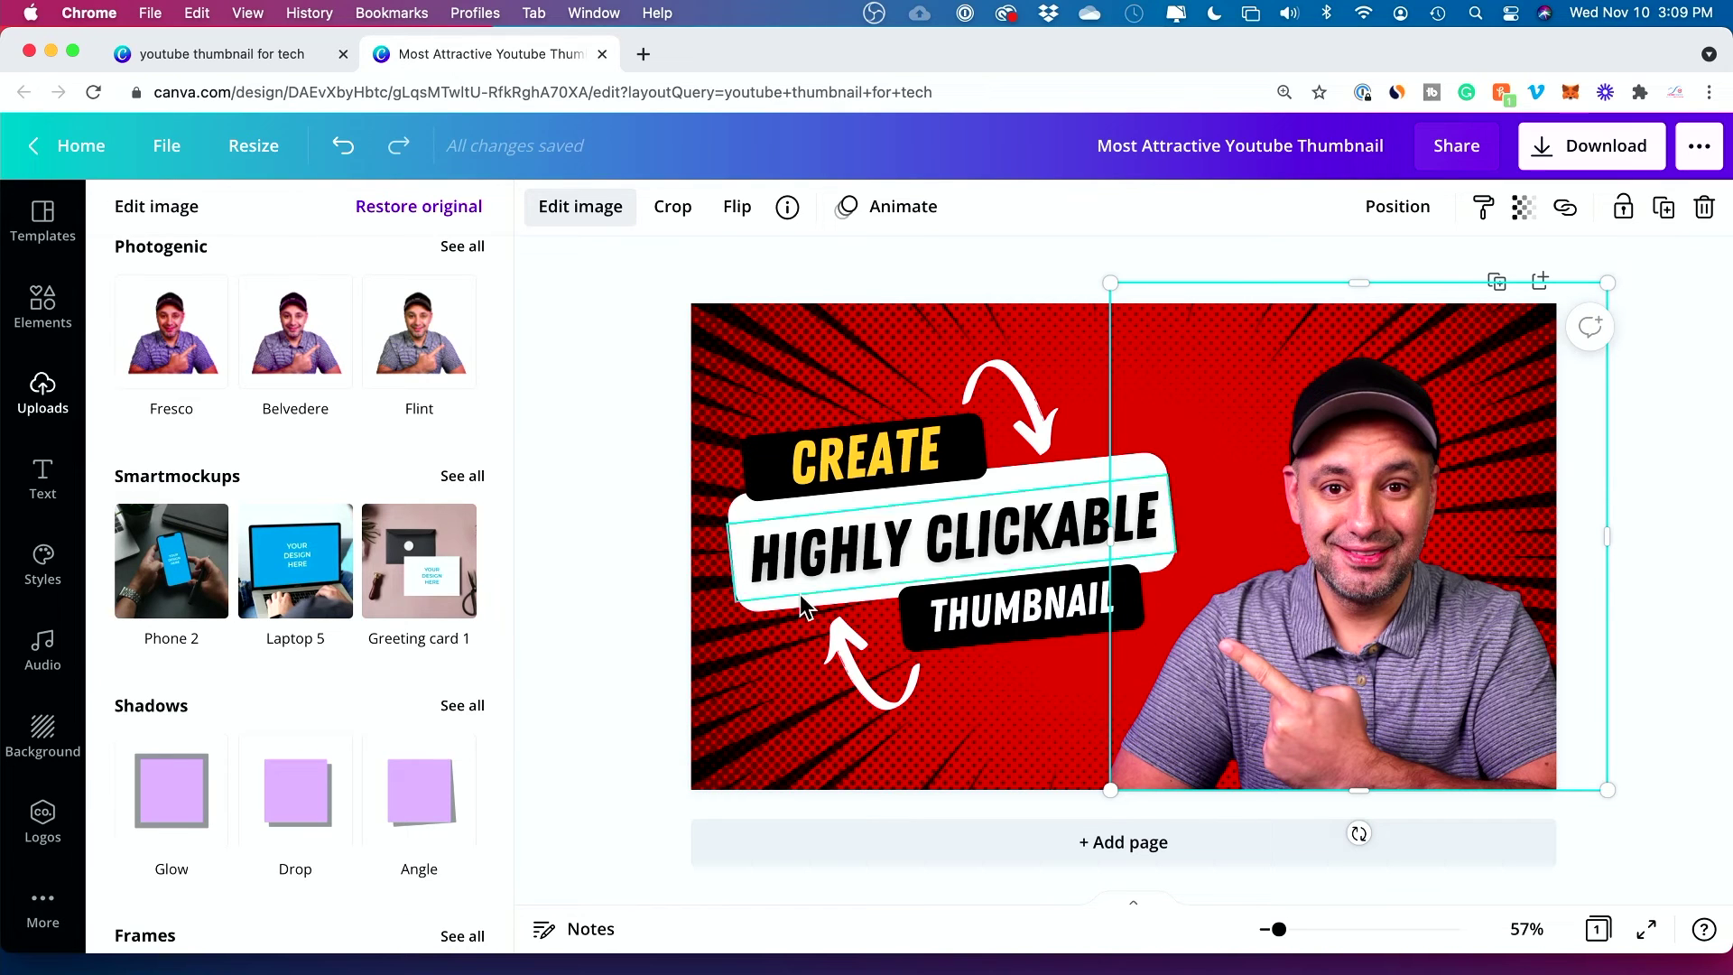
{"action": "scroll", "coordinate": [386, 533], "scroll_direction": "up", "scroll_amount": 5}
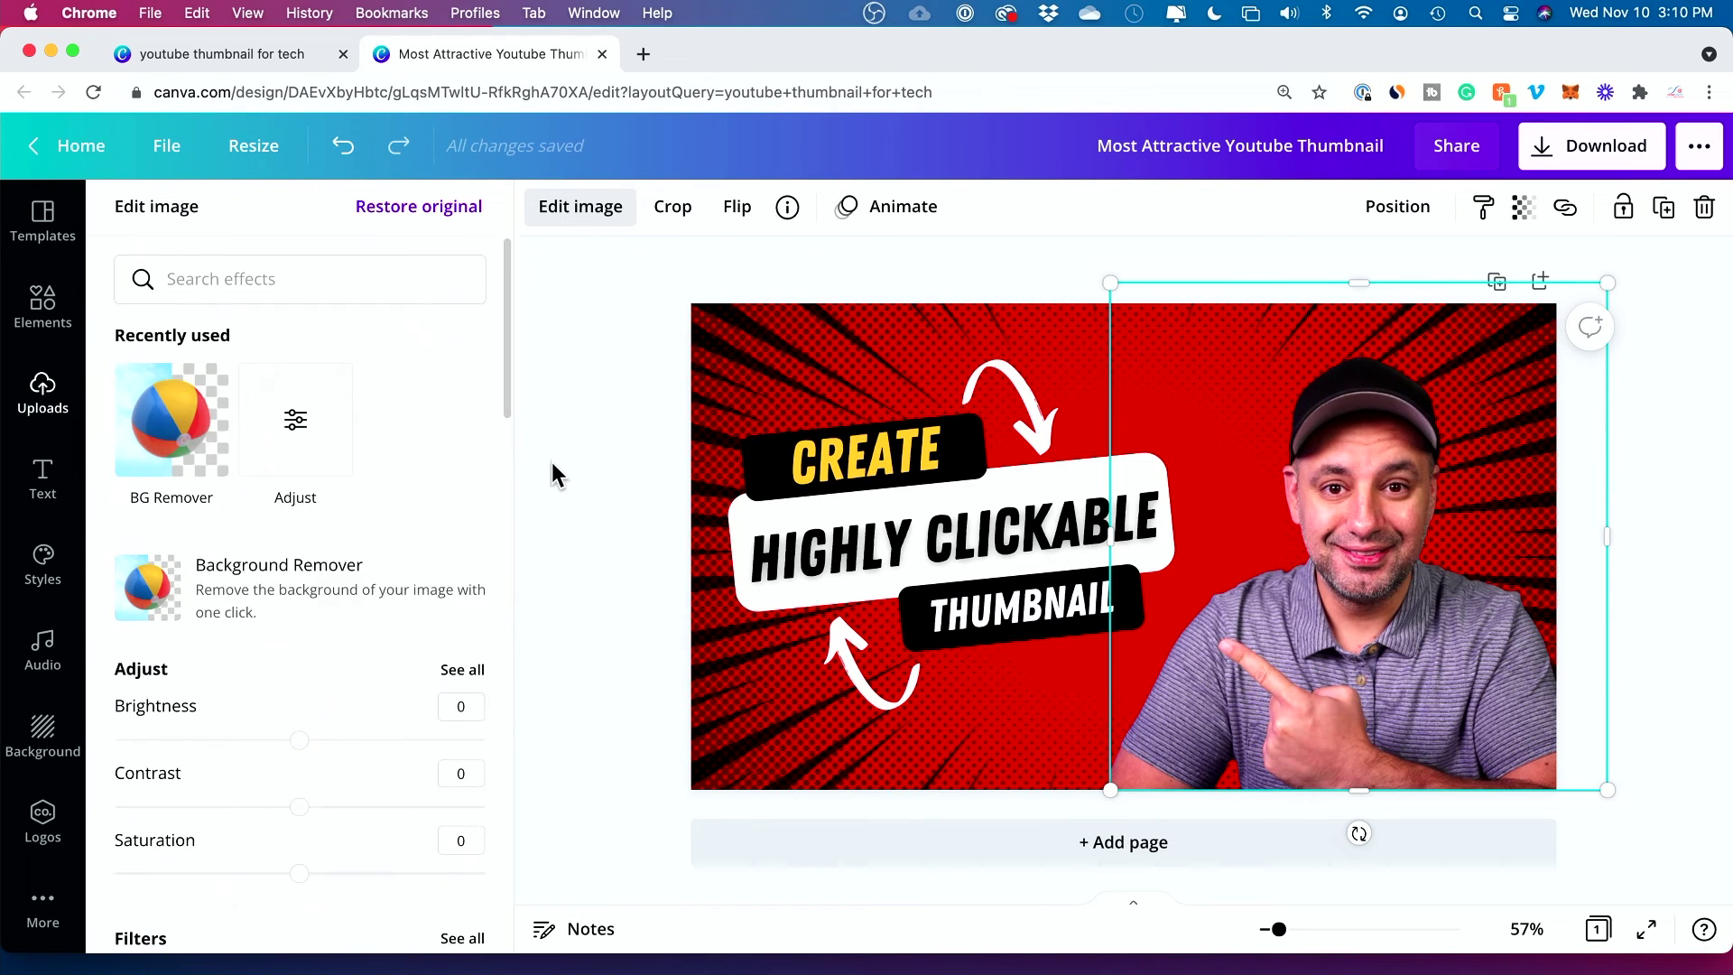
{"action": "key", "text": "Escape"}
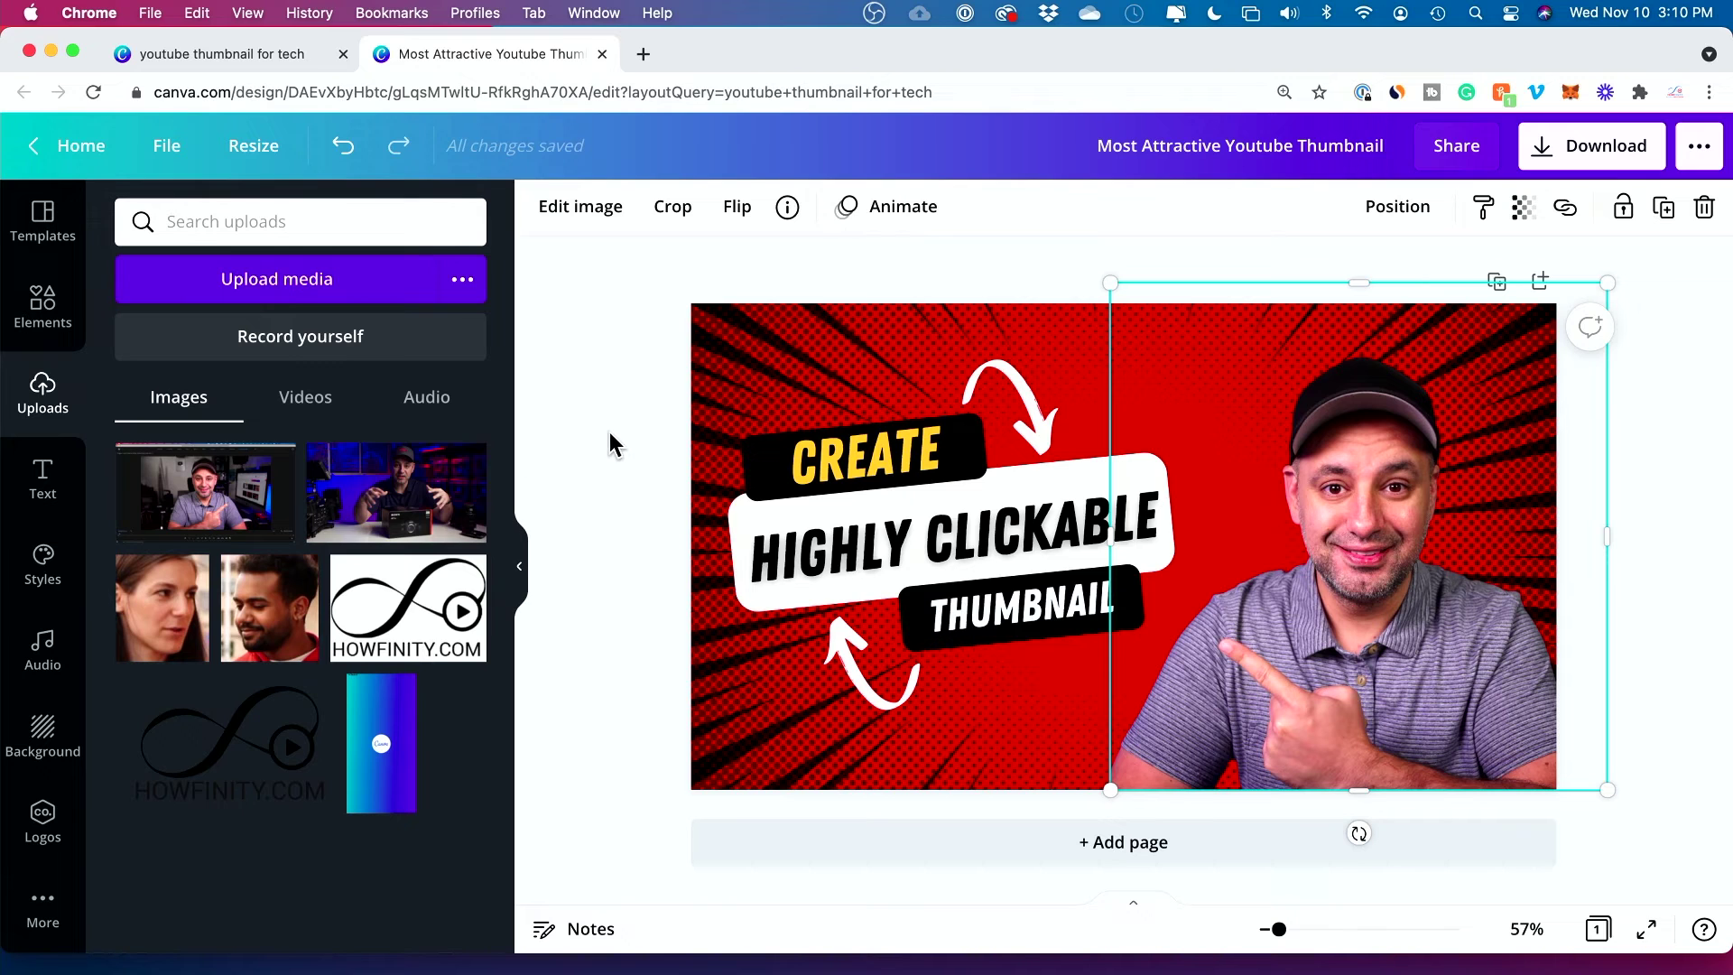
Try adding a default heading above the "CREATE" text and delete it.
{"action": "left_click", "coordinate": [45, 220]}
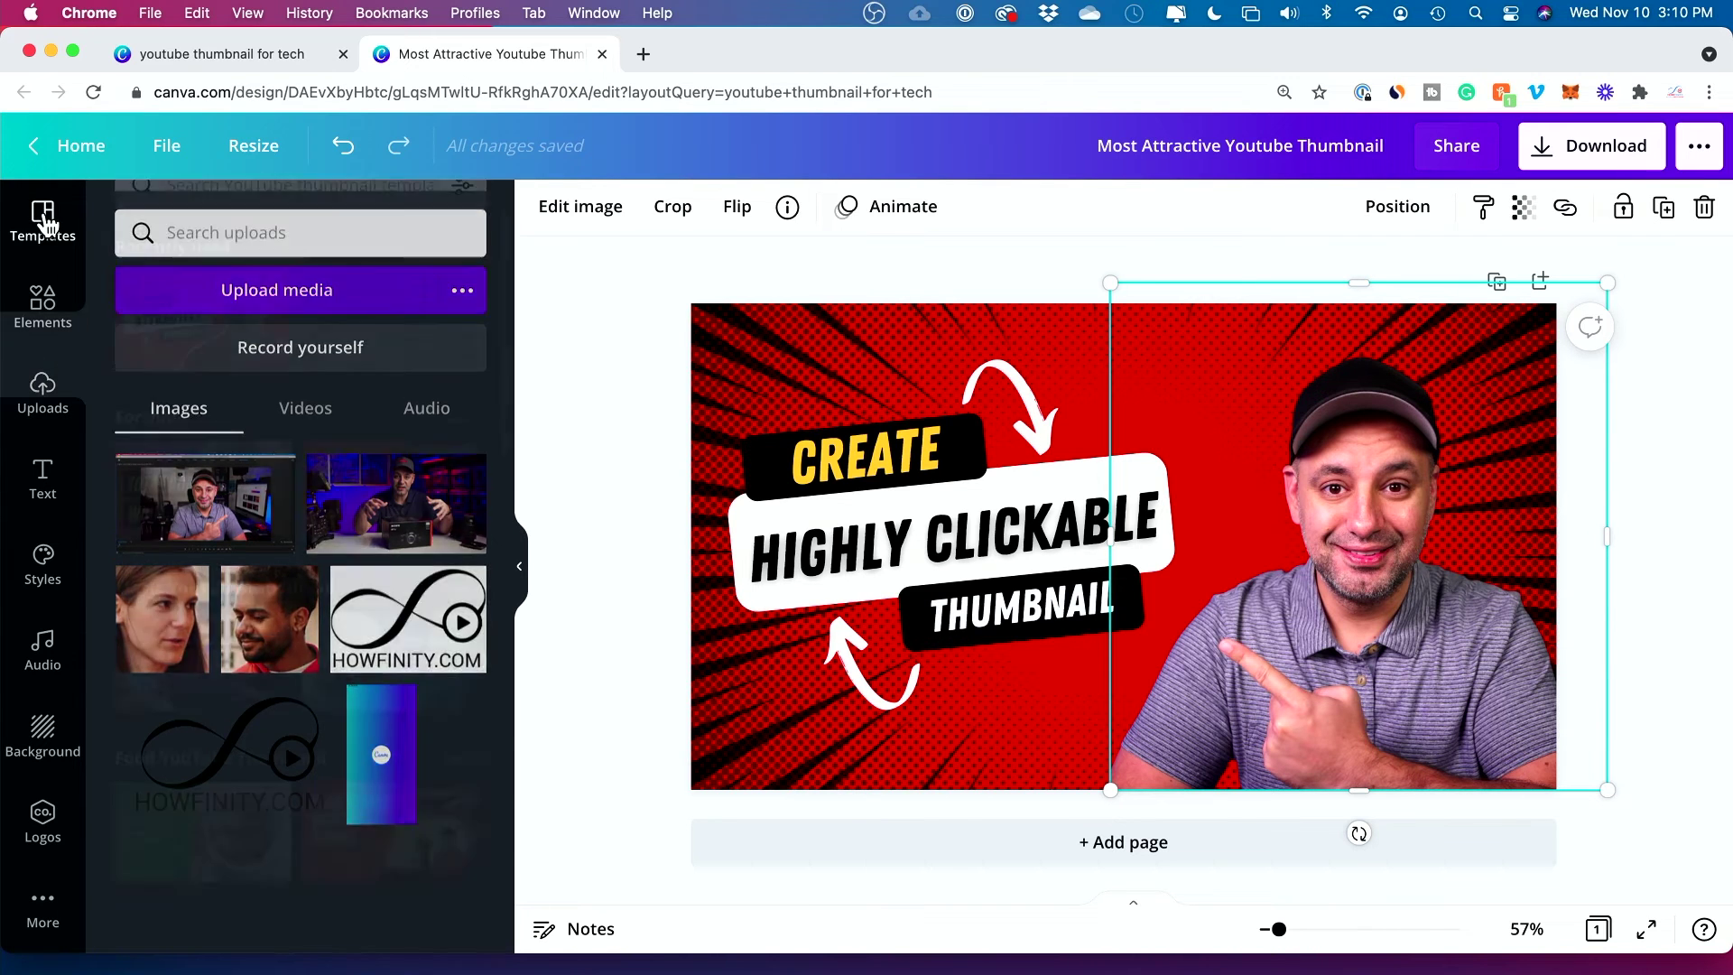
{"action": "left_click", "coordinate": [42, 295]}
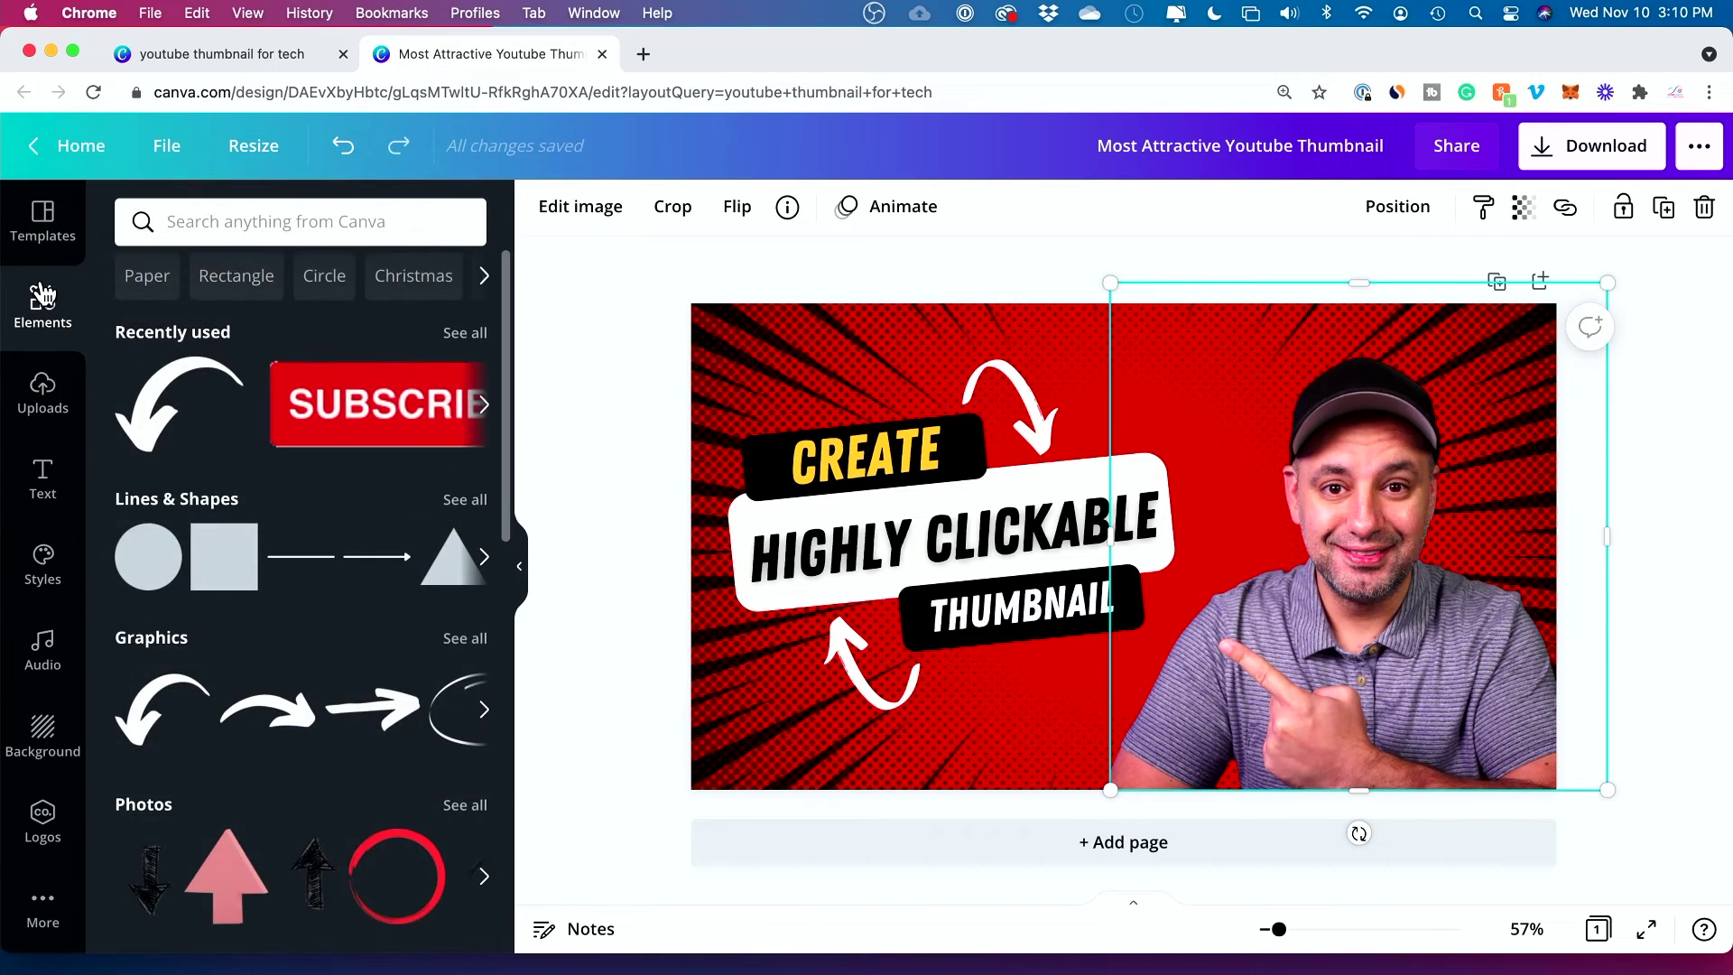
{"action": "left_click", "coordinate": [43, 478]}
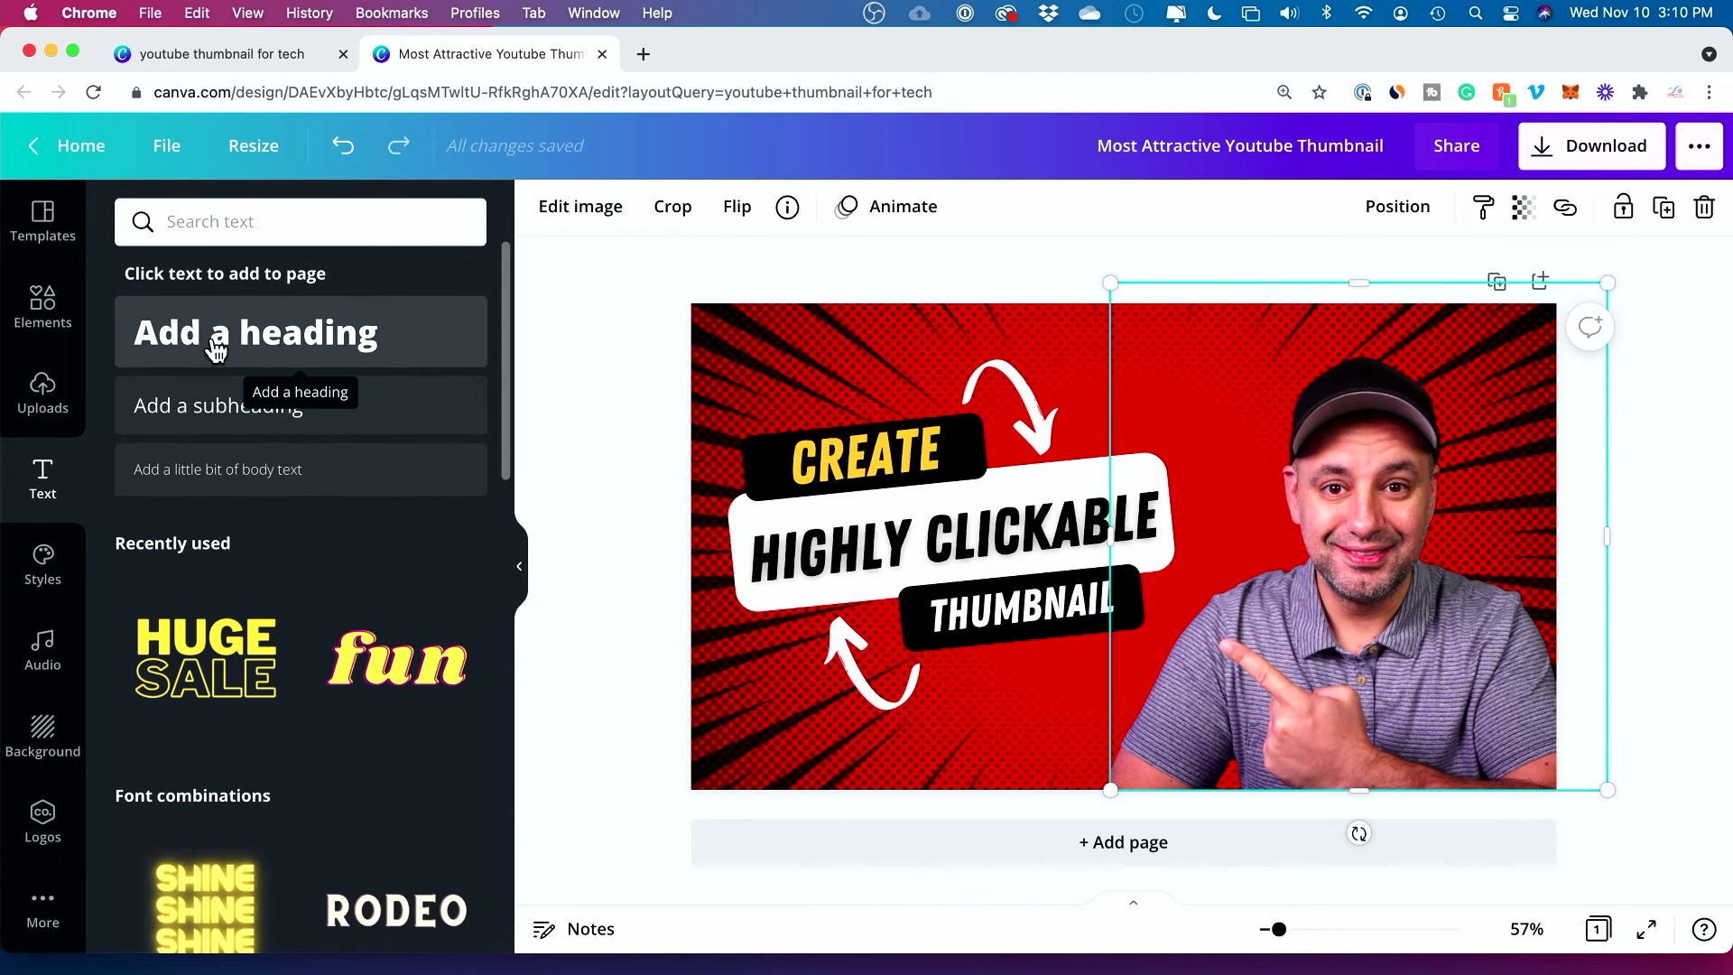
{"action": "left_click_drag", "start_coordinate": [194, 339], "coordinate": [914, 397]}
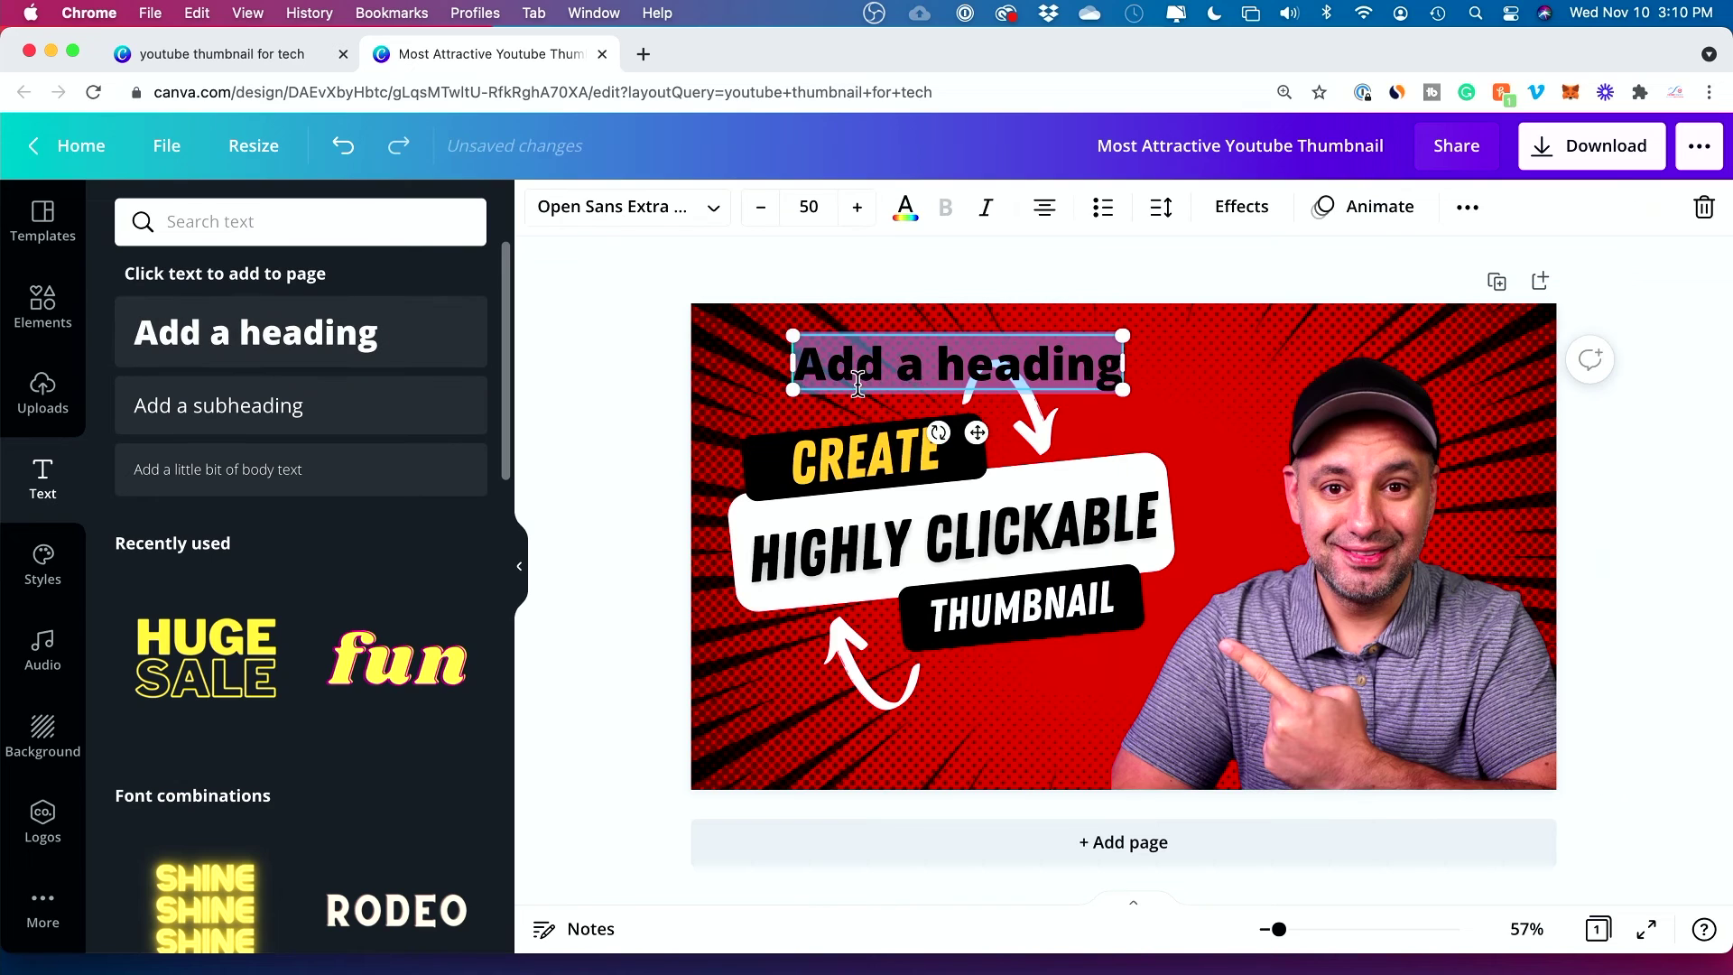
{"action": "left_click", "coordinate": [1040, 312]}
{"action": "left_click", "coordinate": [994, 370]}
{"action": "key", "text": "Delete"}
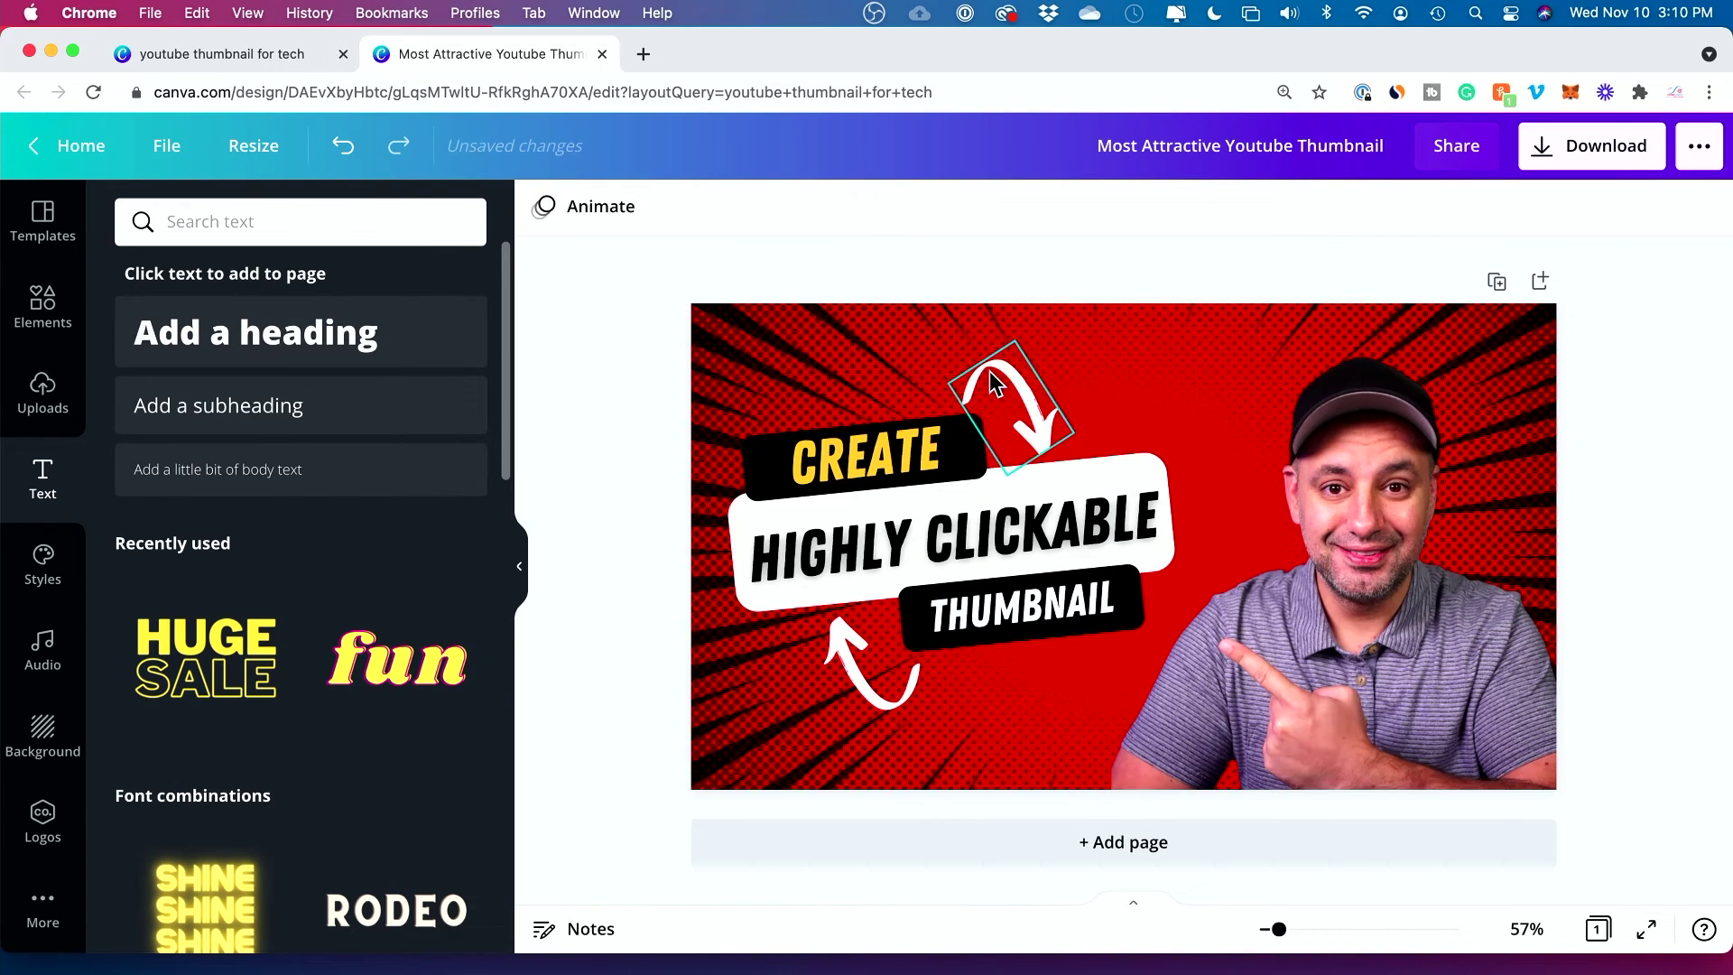
{"action": "left_click", "coordinate": [42, 736]}
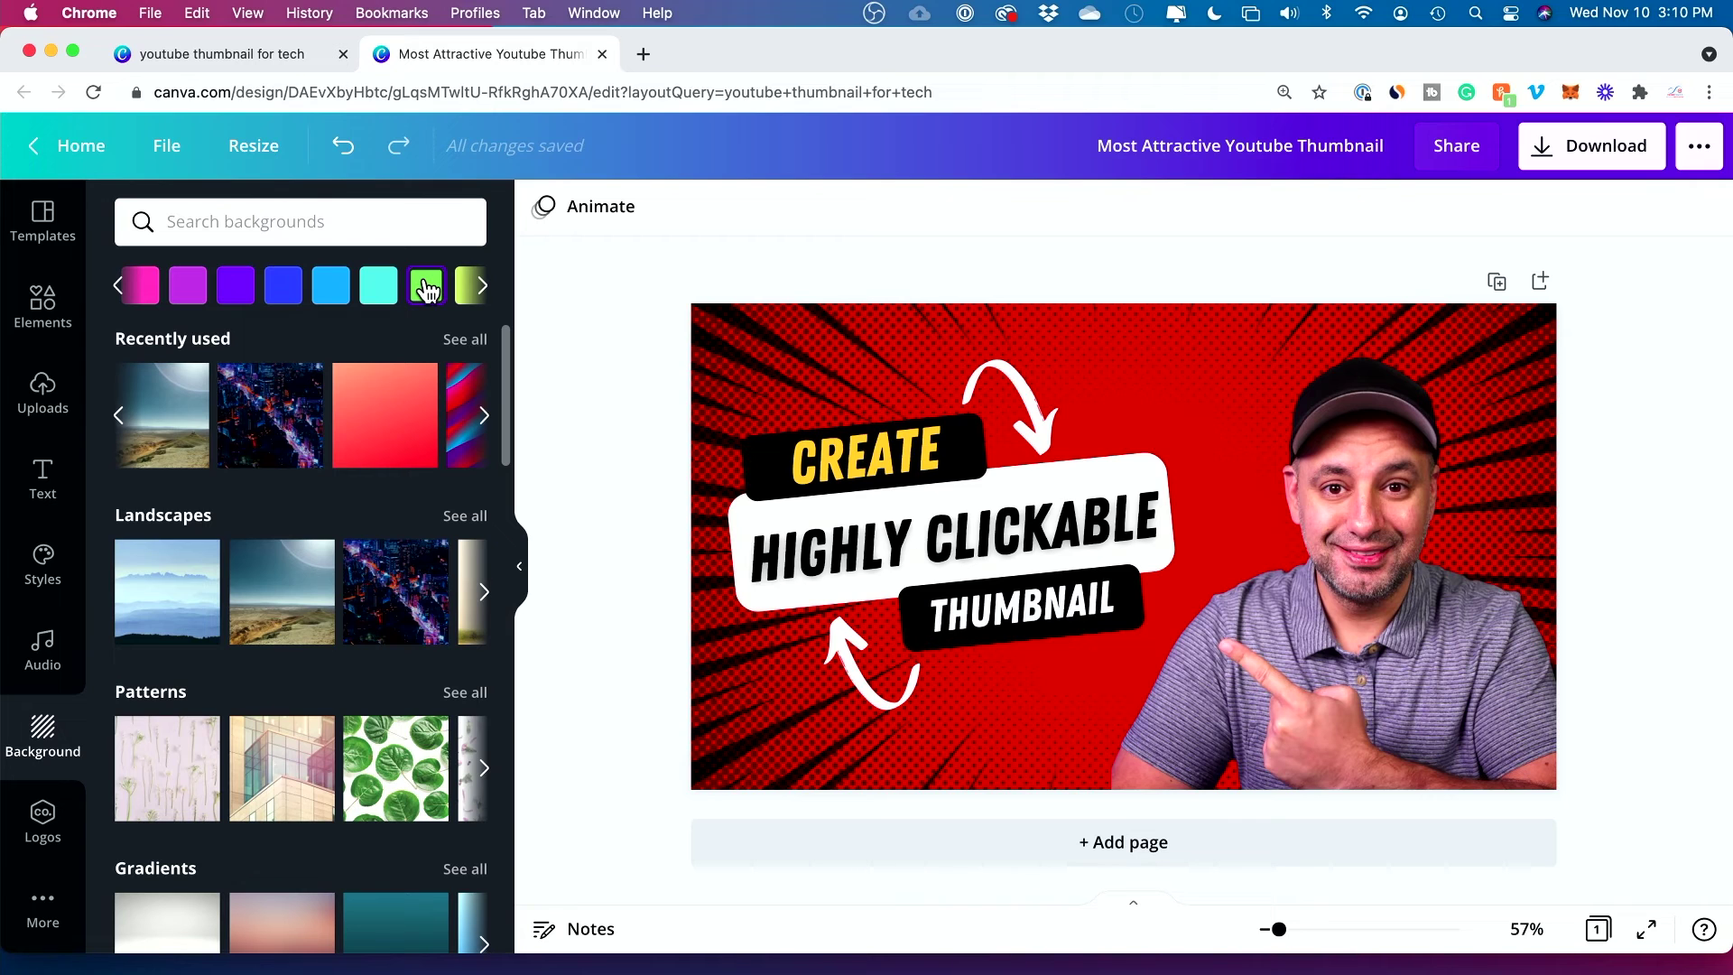
{"action": "left_click", "coordinate": [31, 404]}
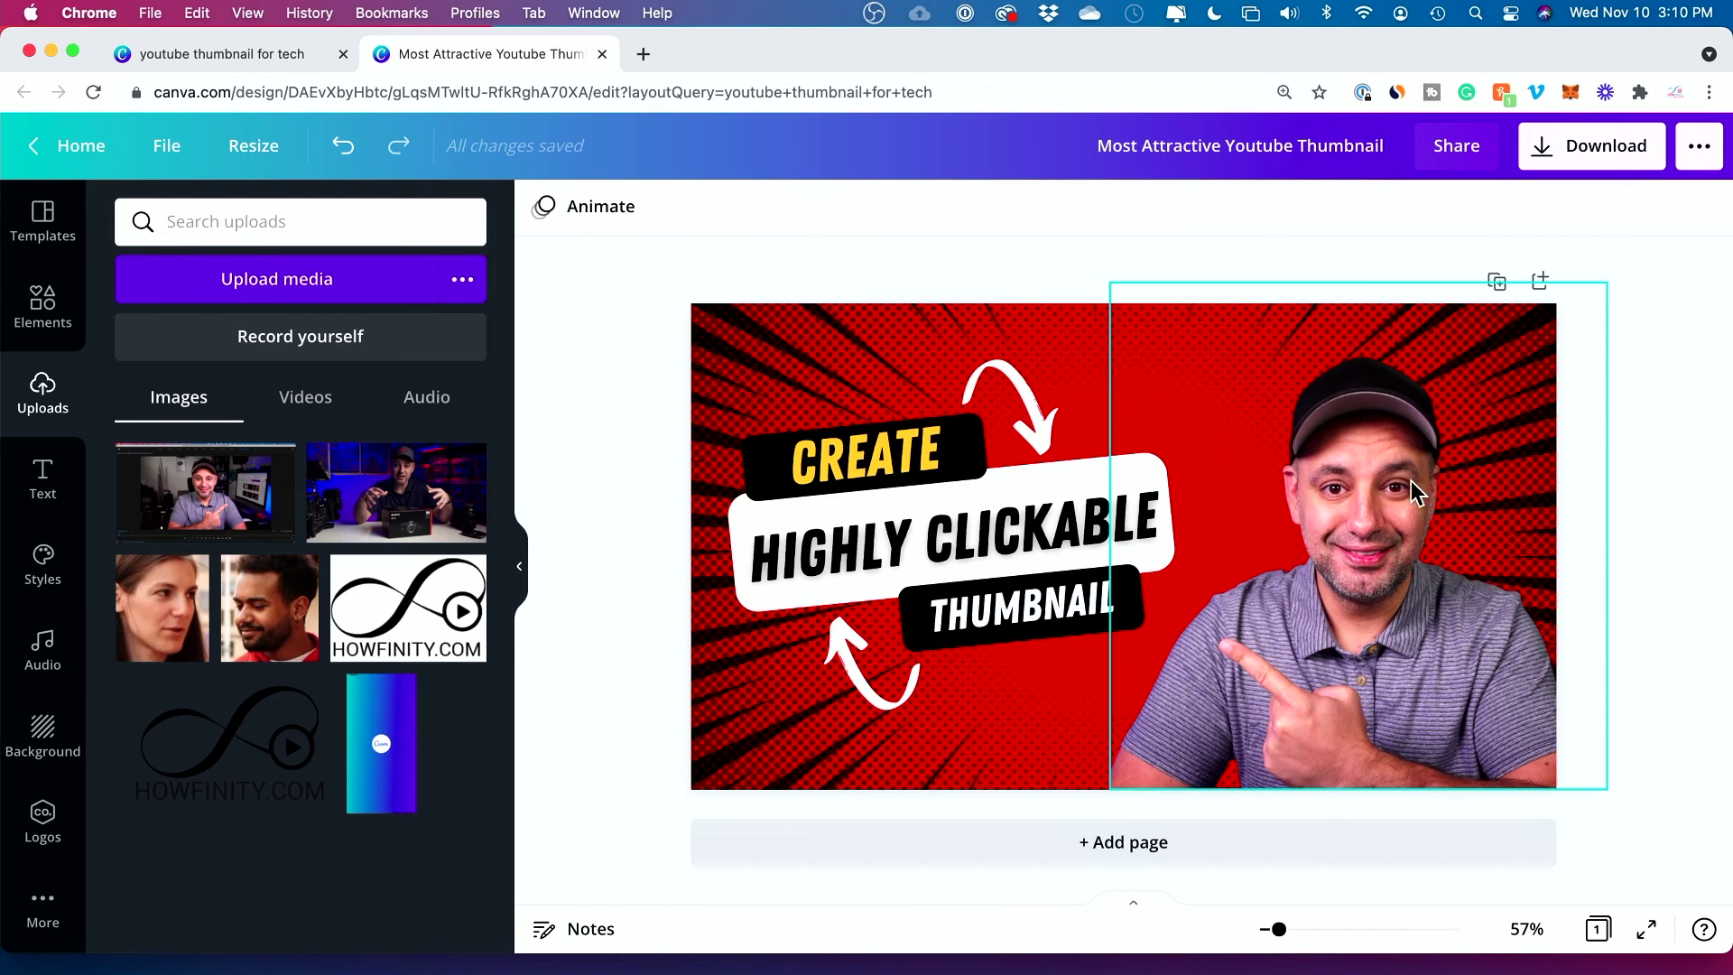
Download the finished thumbnail as a PNG at 1280 × 720 px and dismiss the sharing offer.
{"action": "left_click", "coordinate": [1544, 157]}
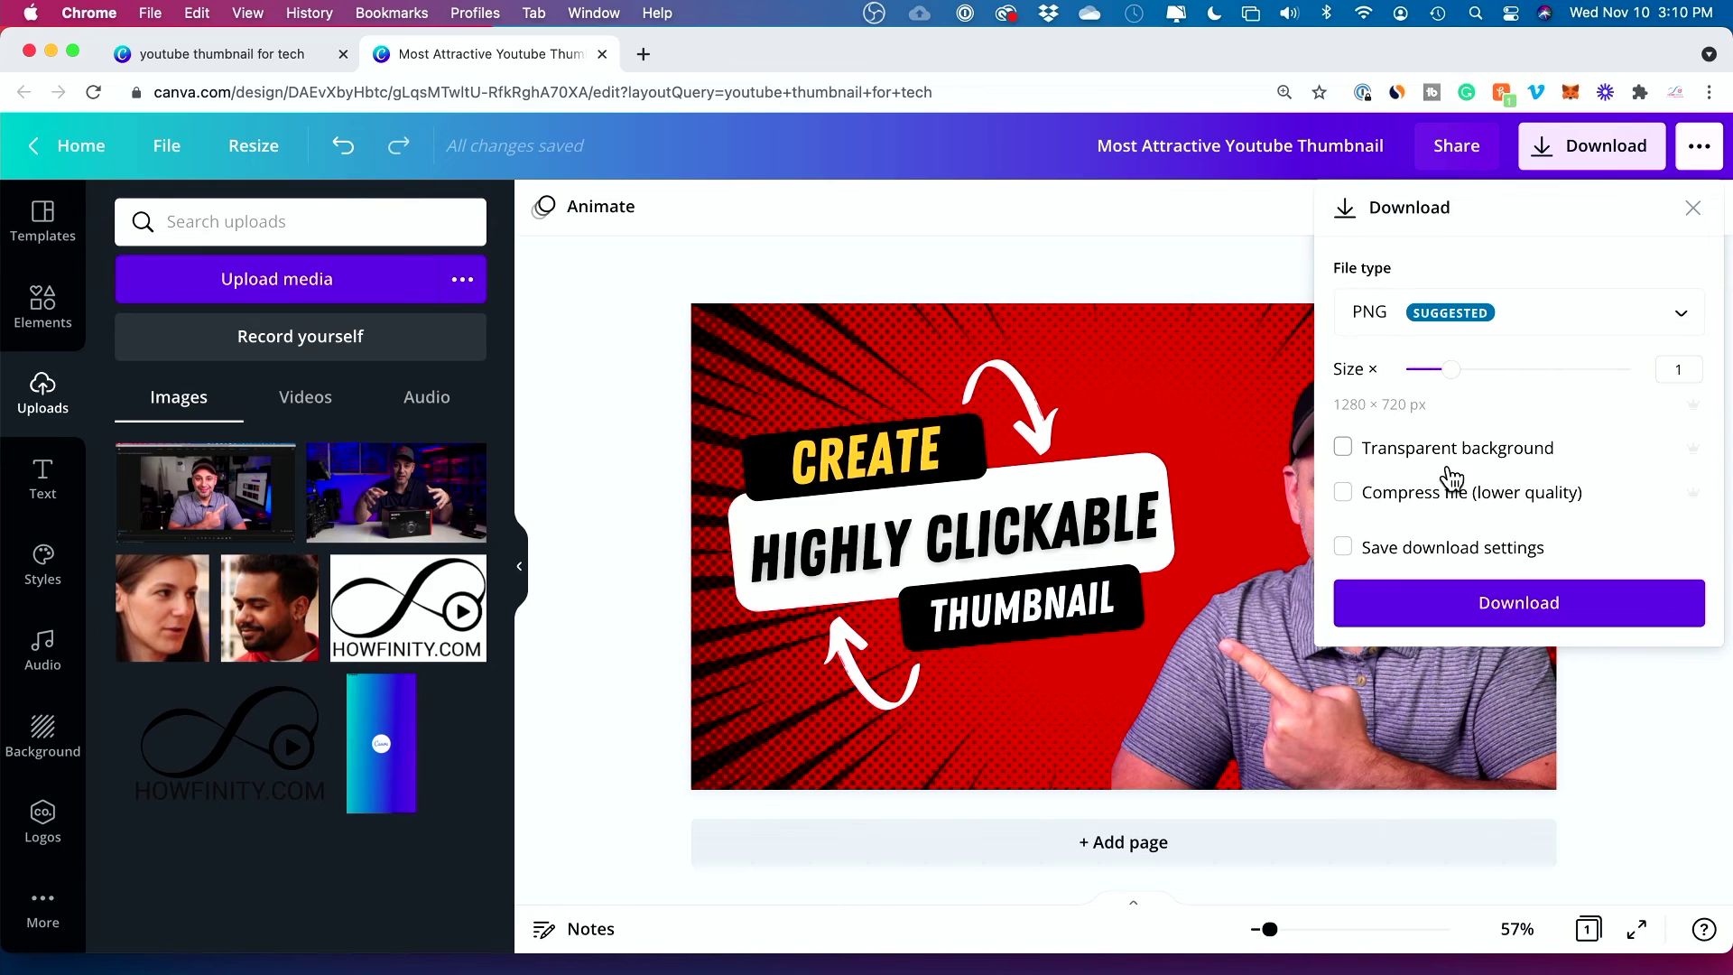
{"action": "left_click", "coordinate": [1502, 604]}
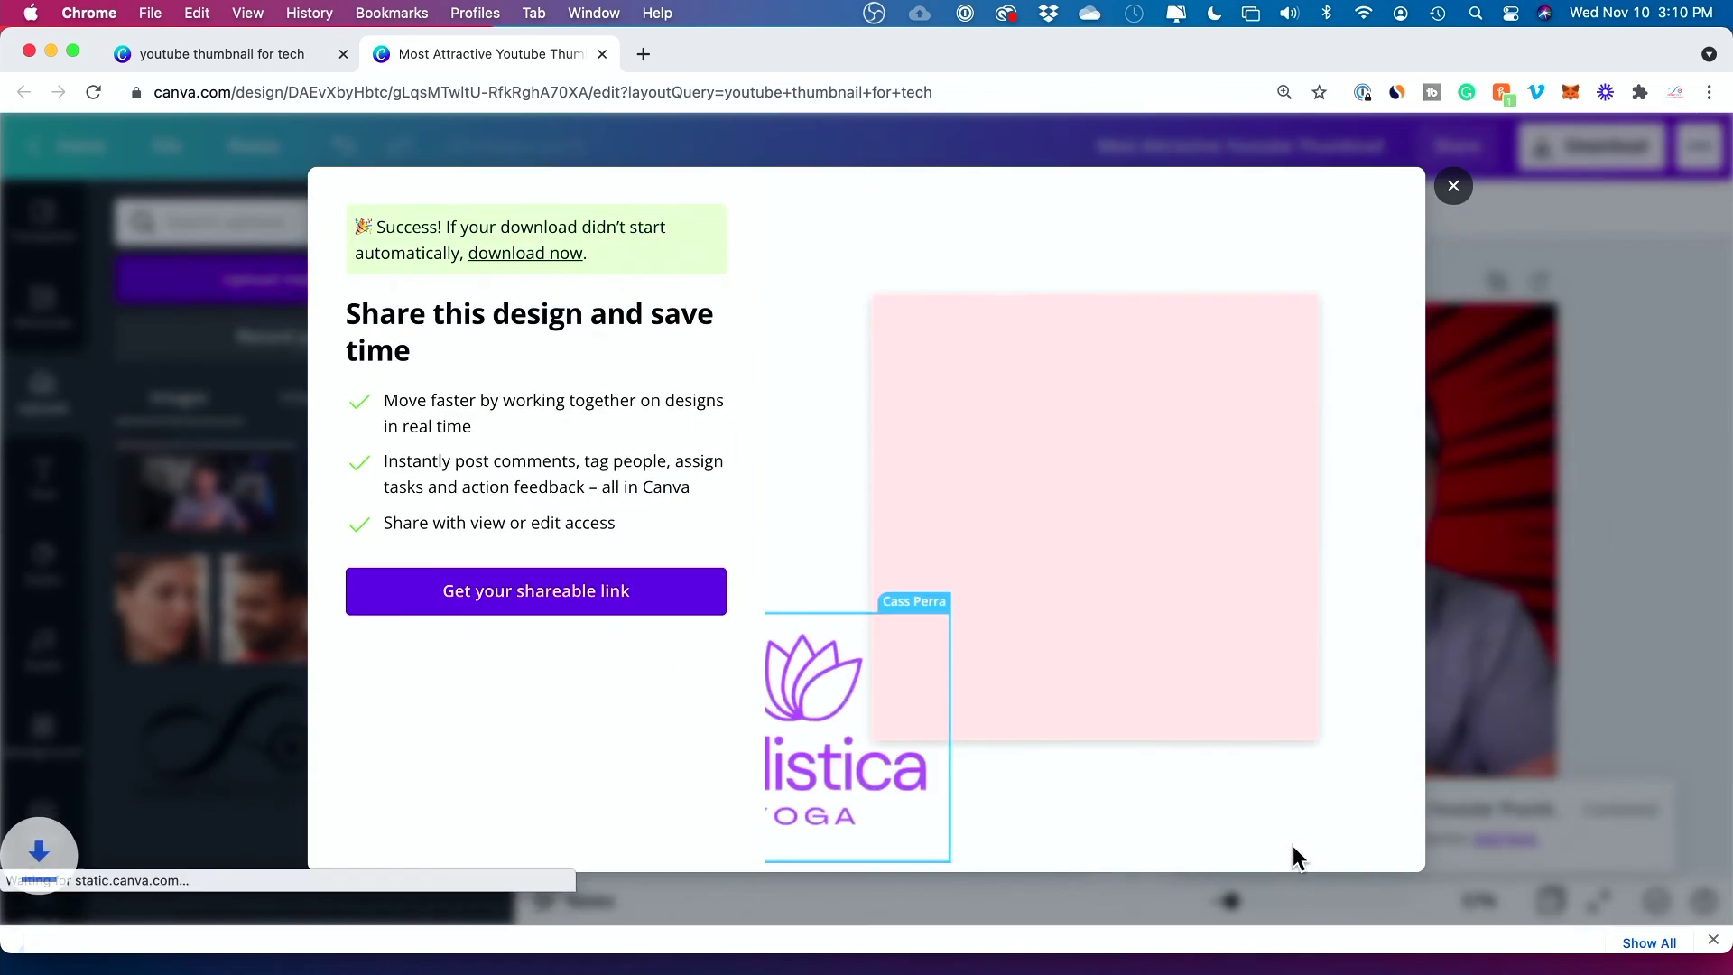
{"action": "left_click", "coordinate": [1621, 322]}
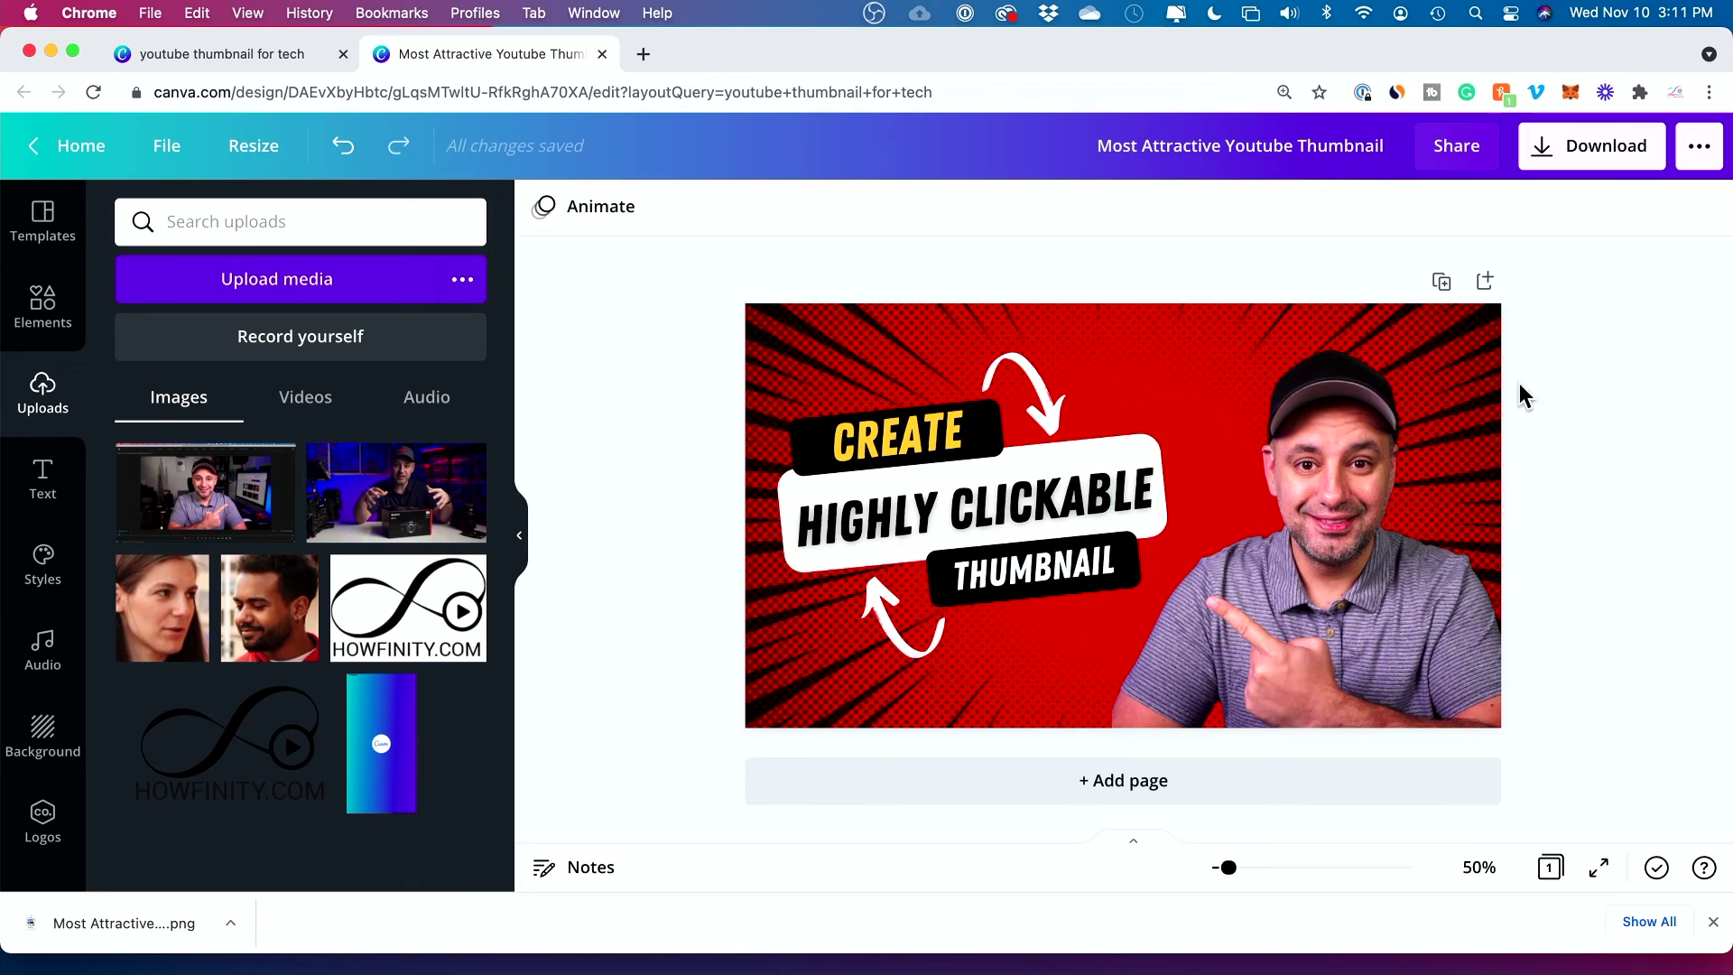
Create a resized copy of the thumbnail in the Instagram Story format and return to the original design.
{"action": "left_click", "coordinate": [256, 146]}
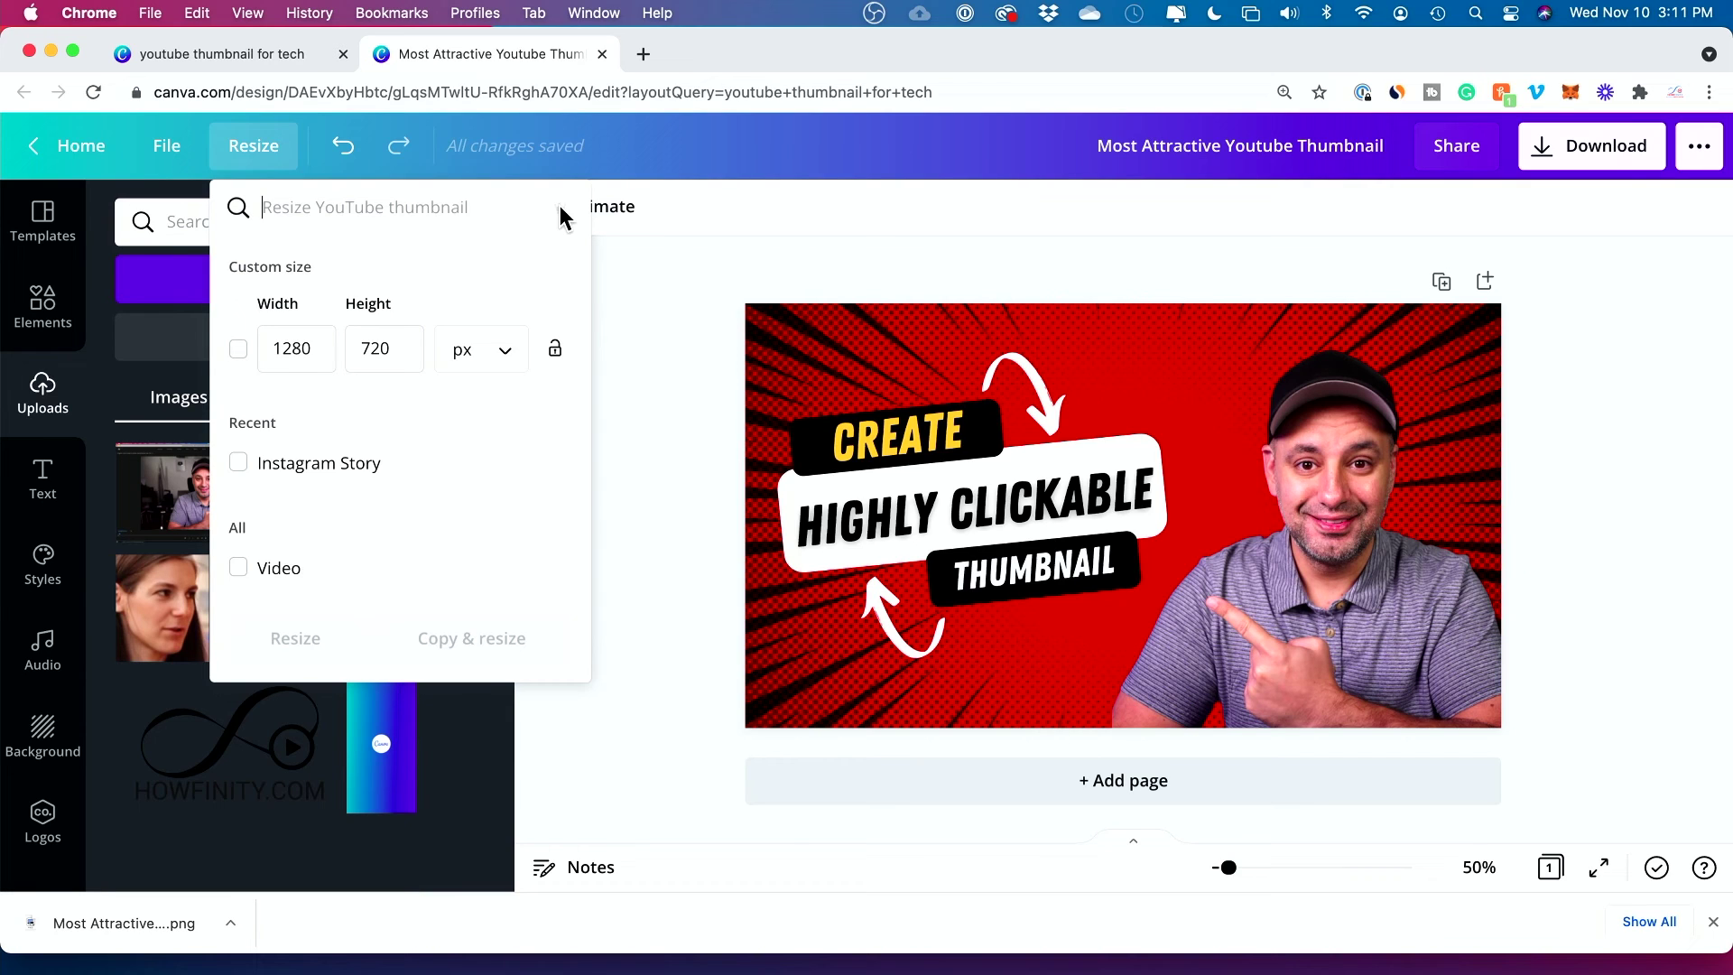
{"action": "left_click", "coordinate": [238, 464]}
{"action": "left_click", "coordinate": [432, 647]}
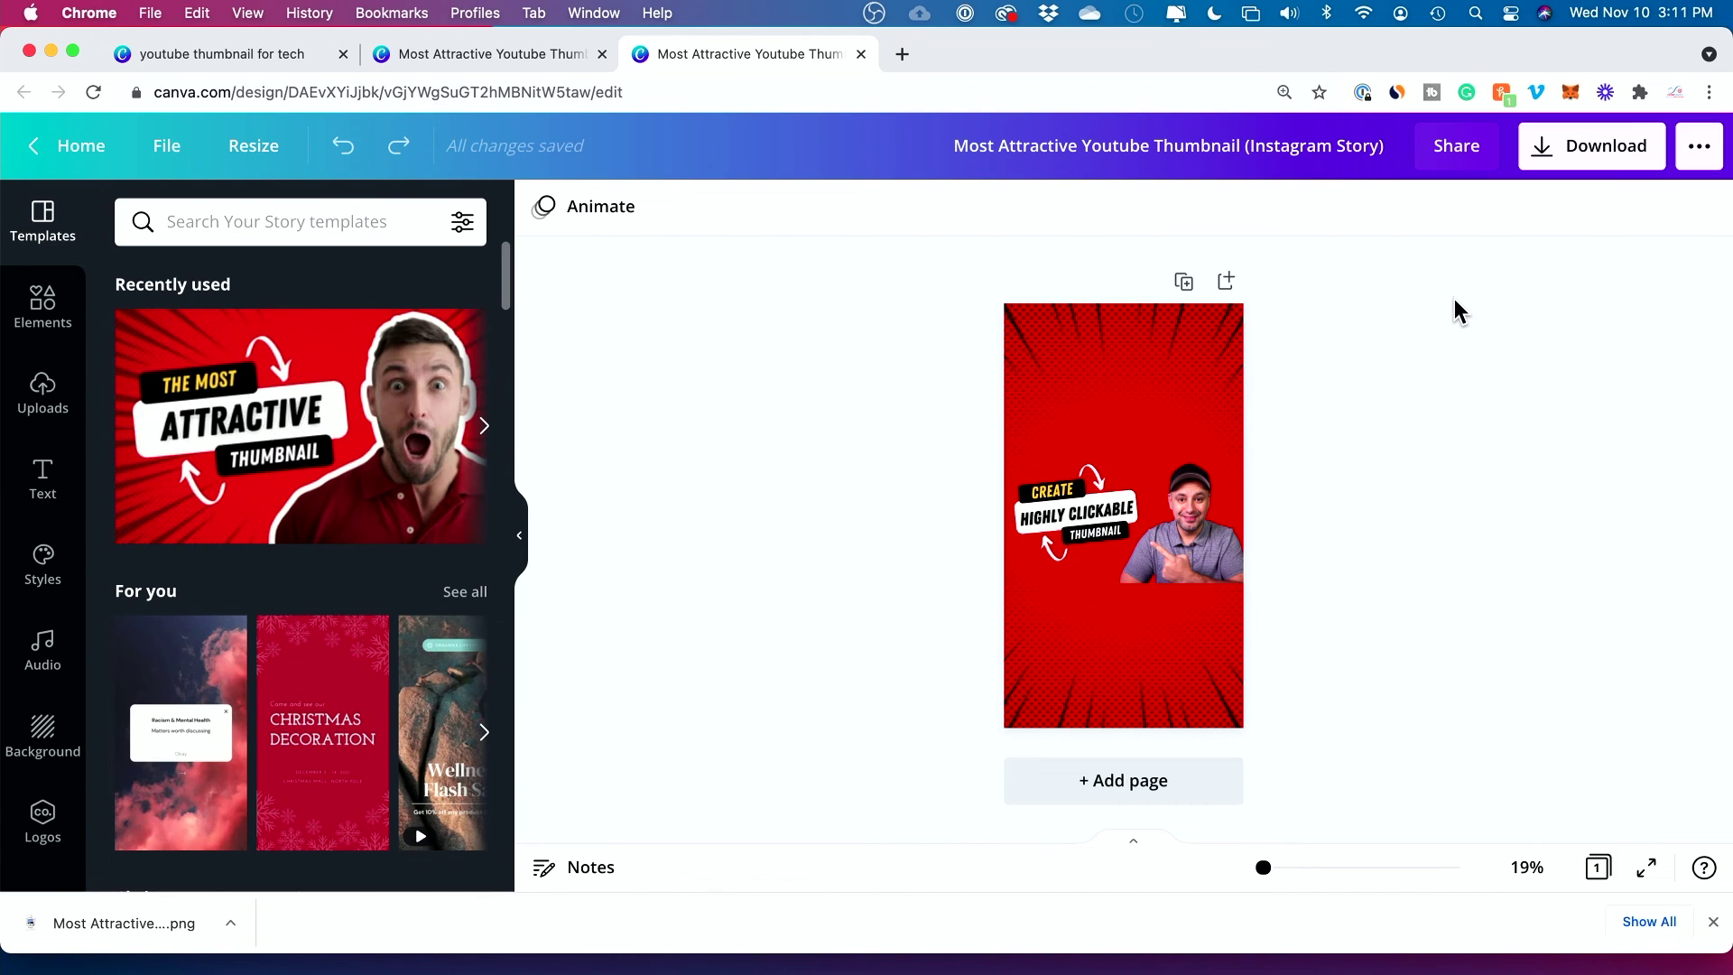
{"action": "left_click", "coordinate": [474, 52]}
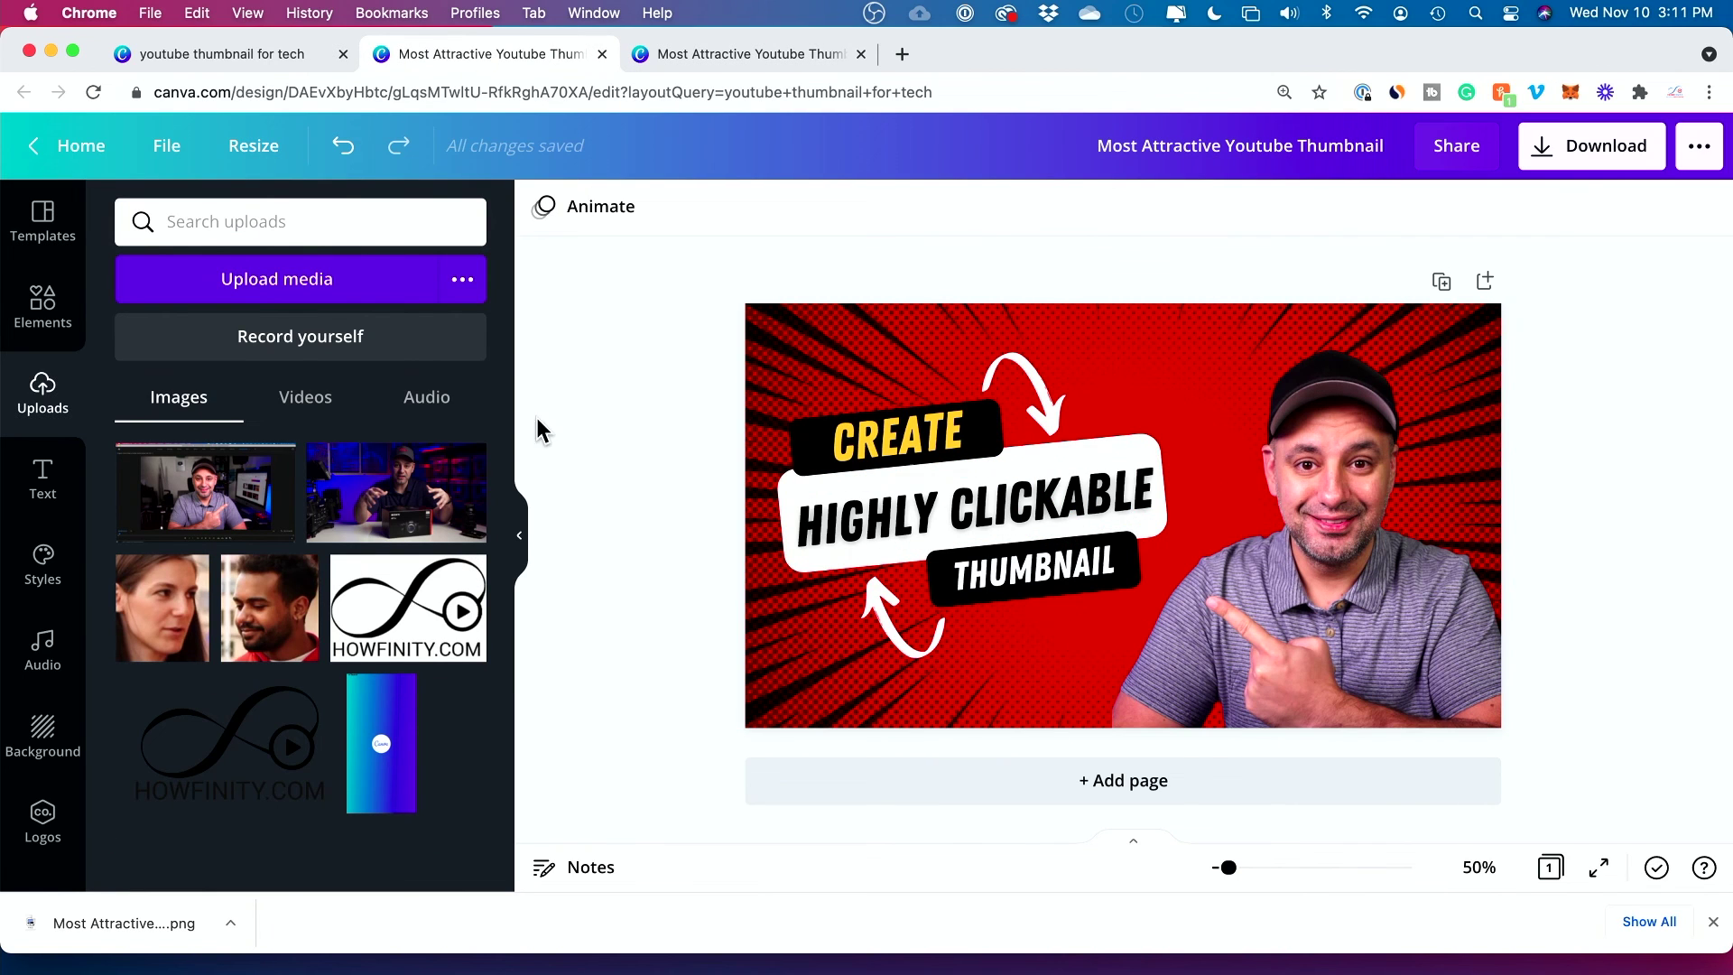